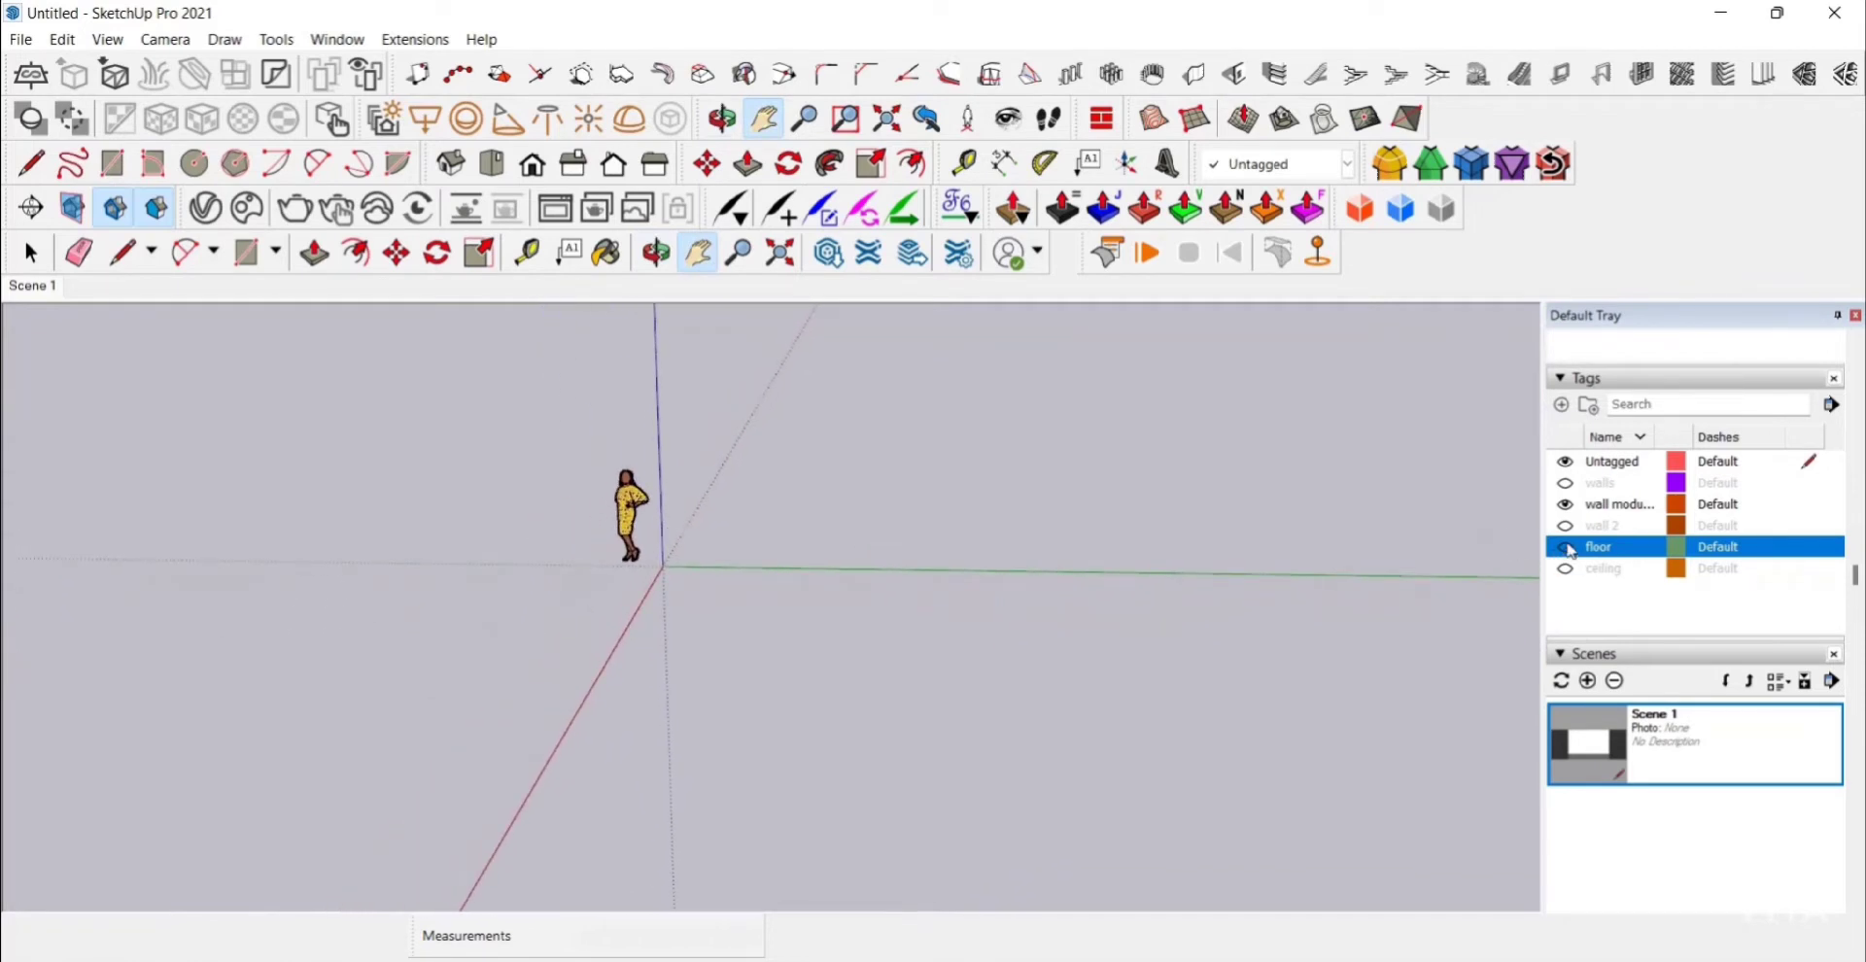
Step: Show the floor geometry and measure the floor slab's length and width with the Tape Measure
left_click(1565, 547)
middle_click_drag(808, 629, 937, 687)
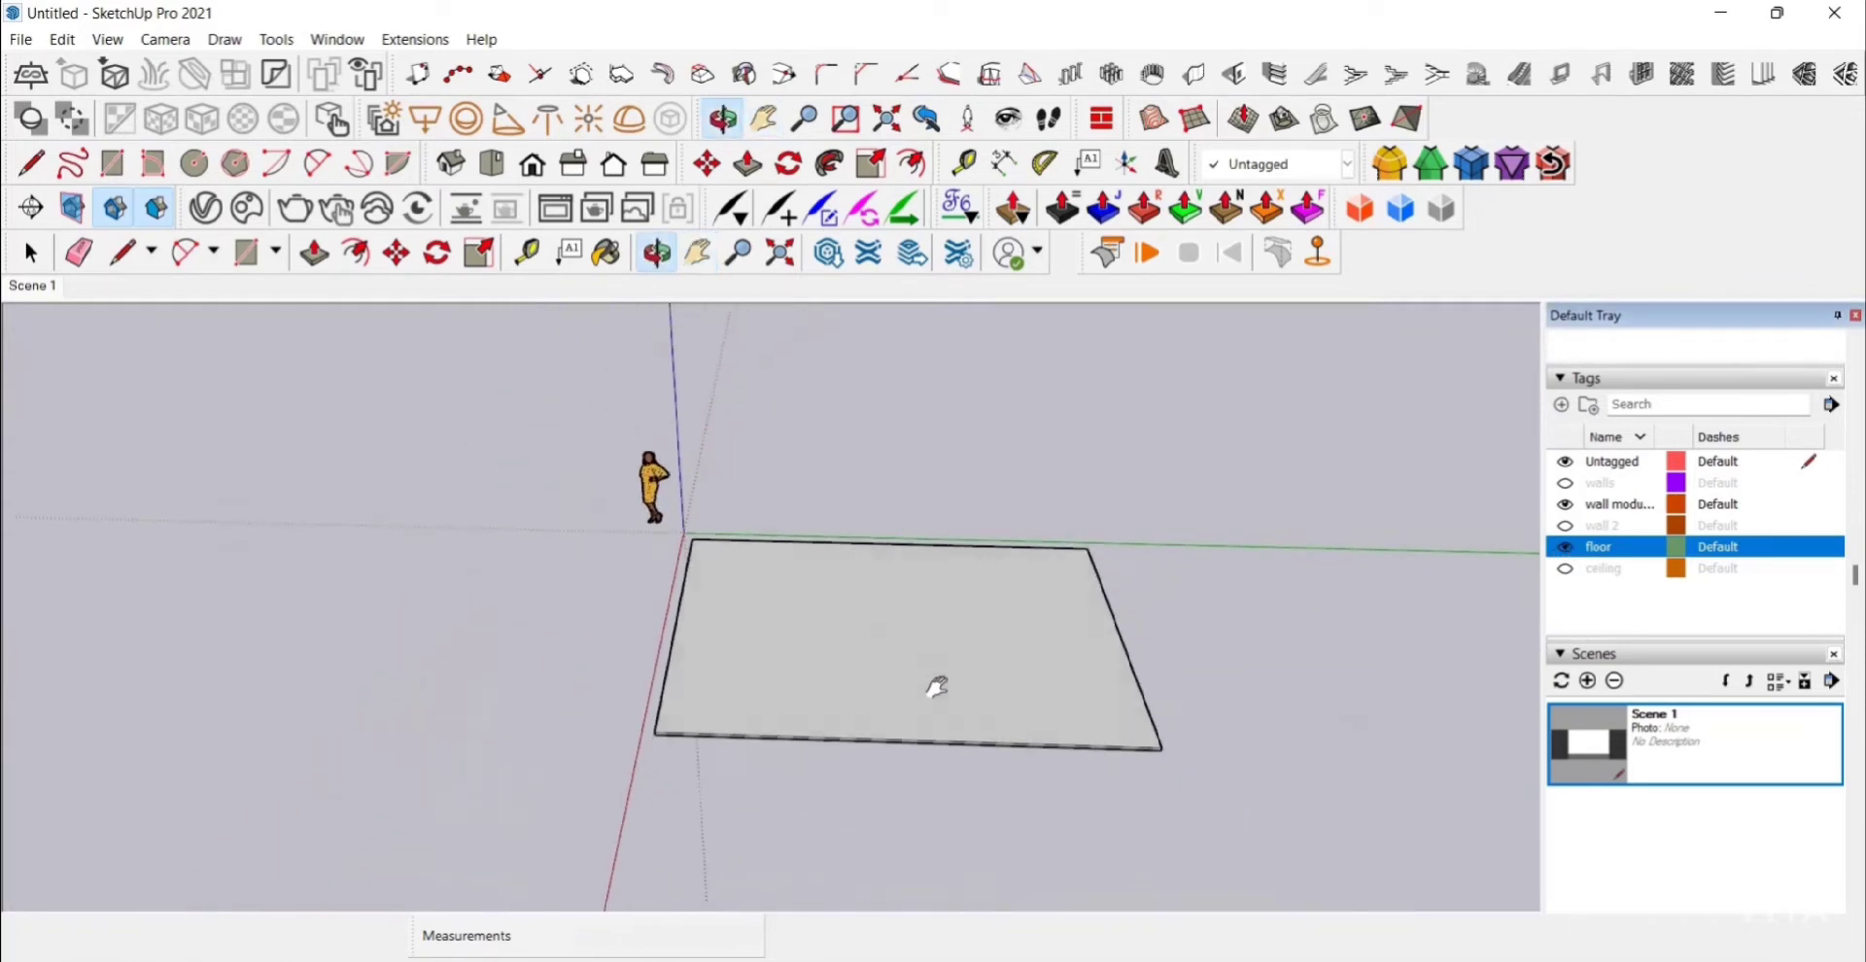
scroll(938, 687, "up", 3)
key("t")
left_click(476, 633)
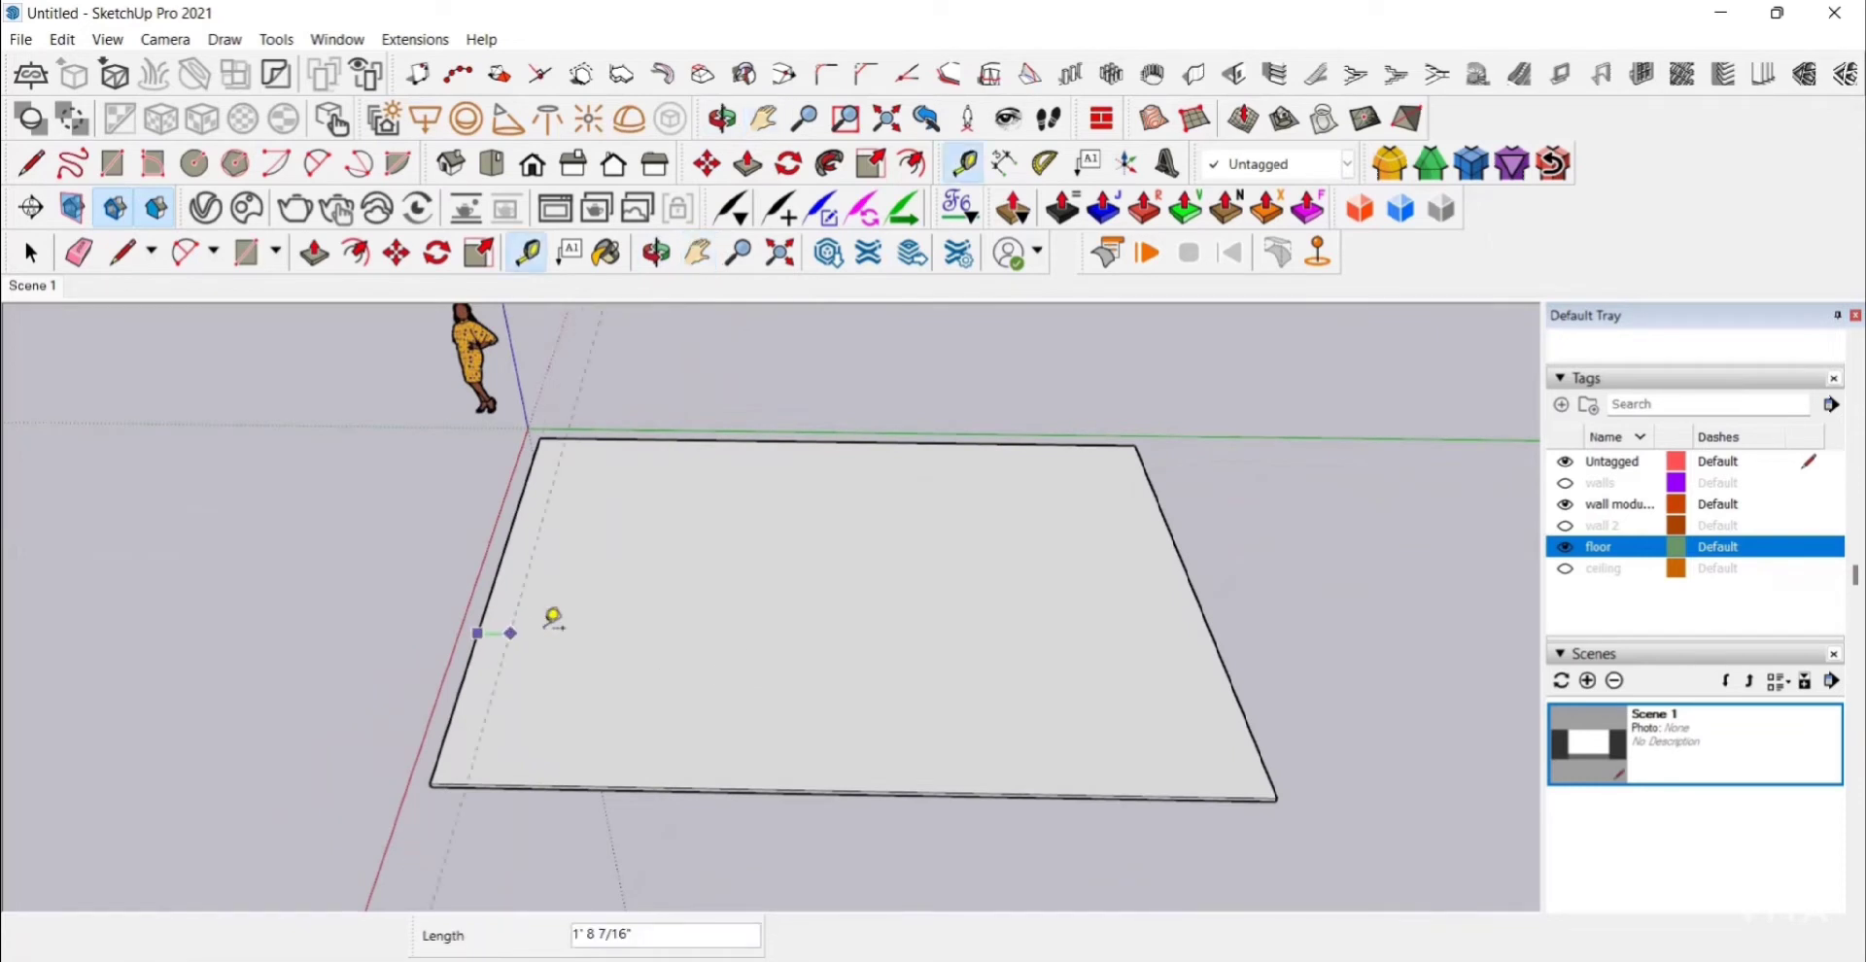
left_click(1209, 599)
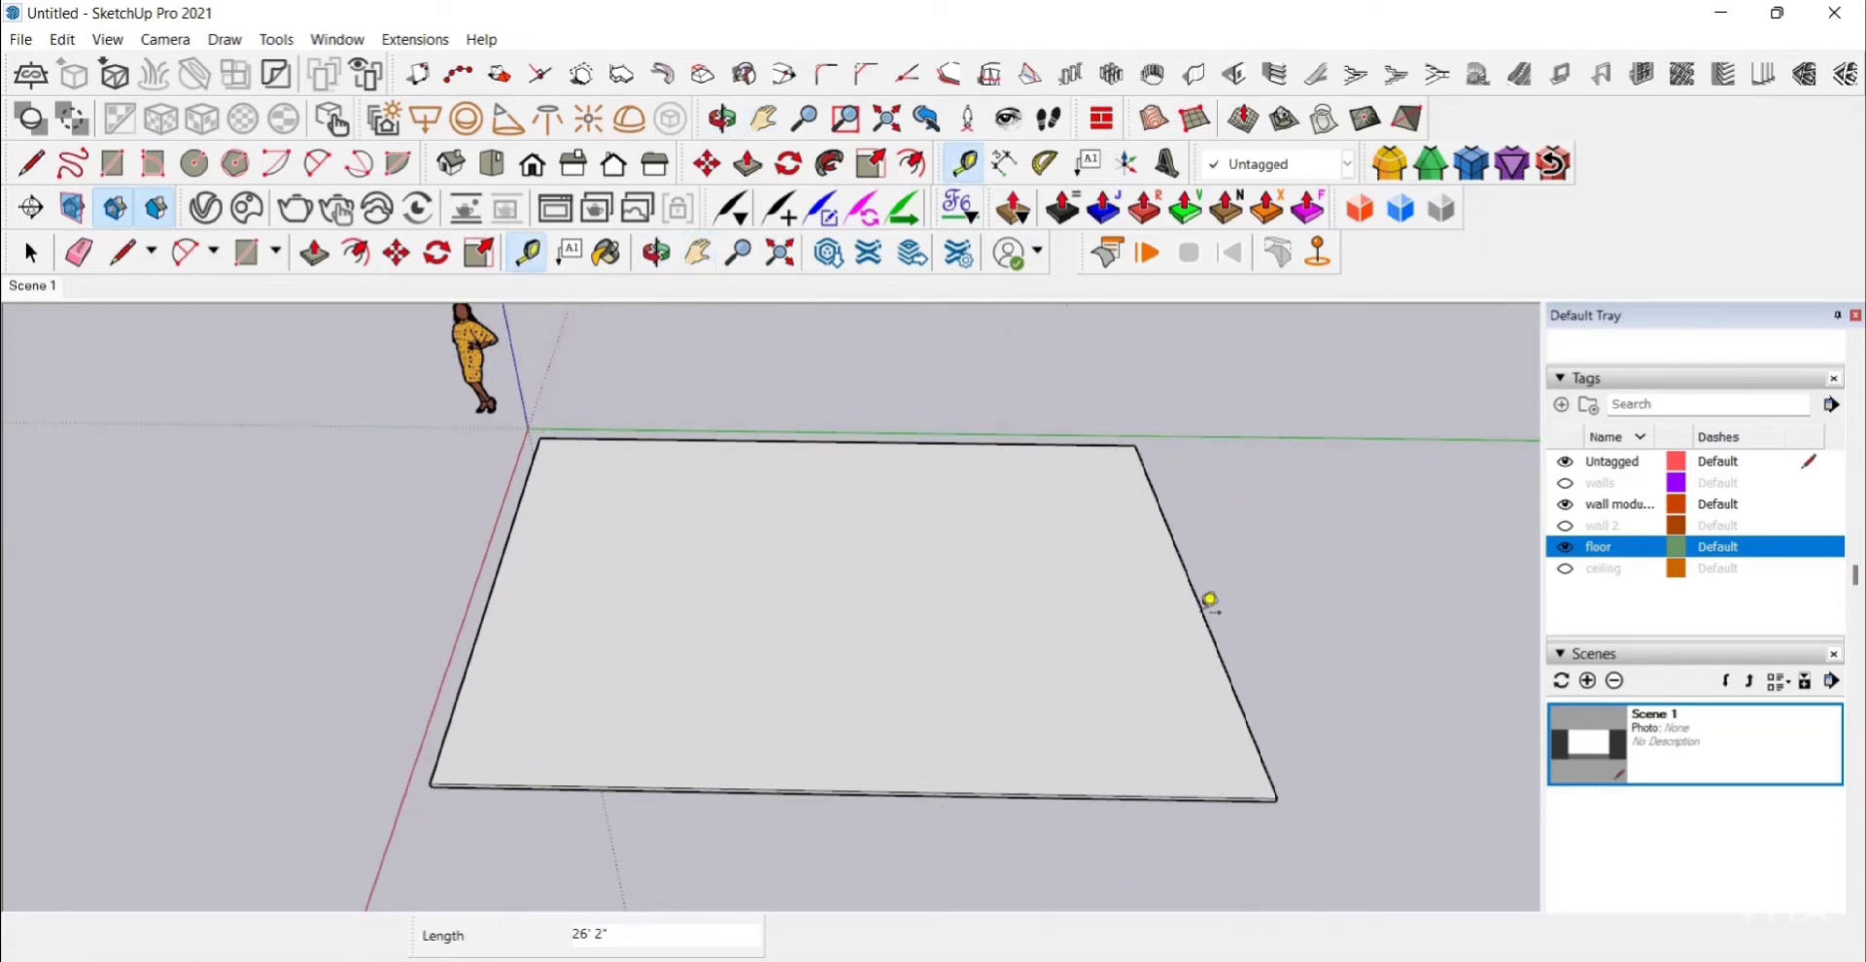
left_click(959, 443)
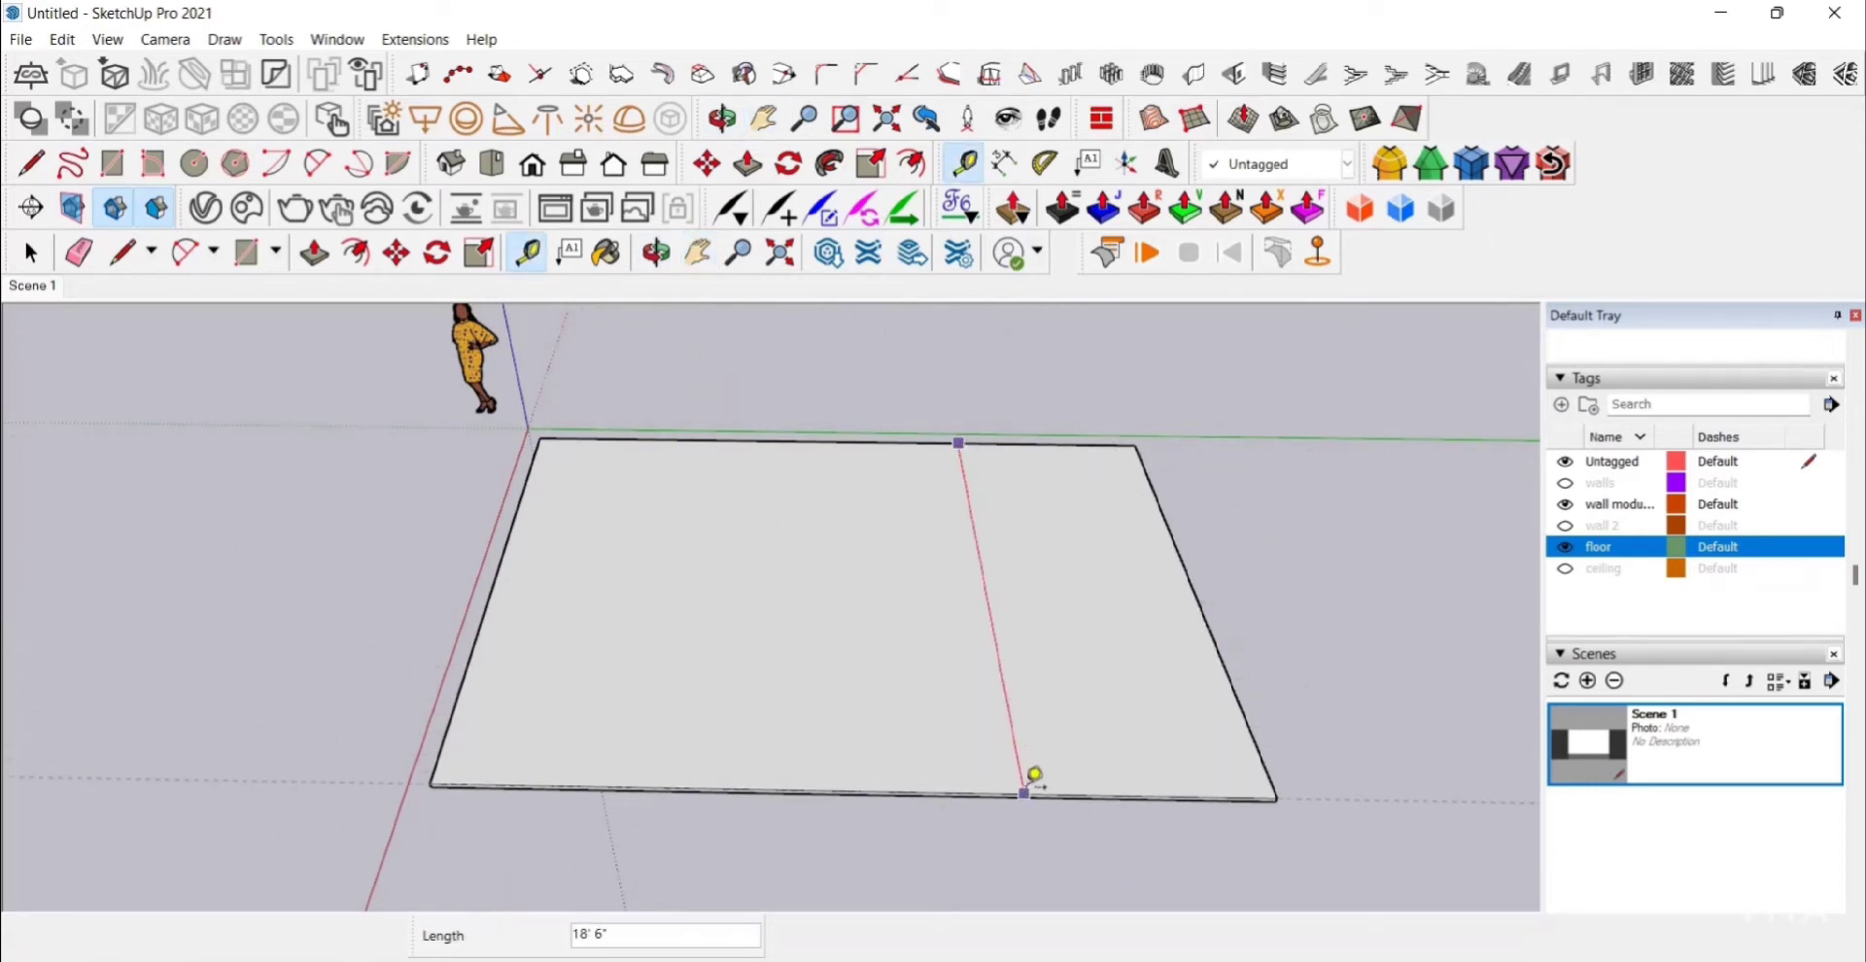
left_click(1038, 774)
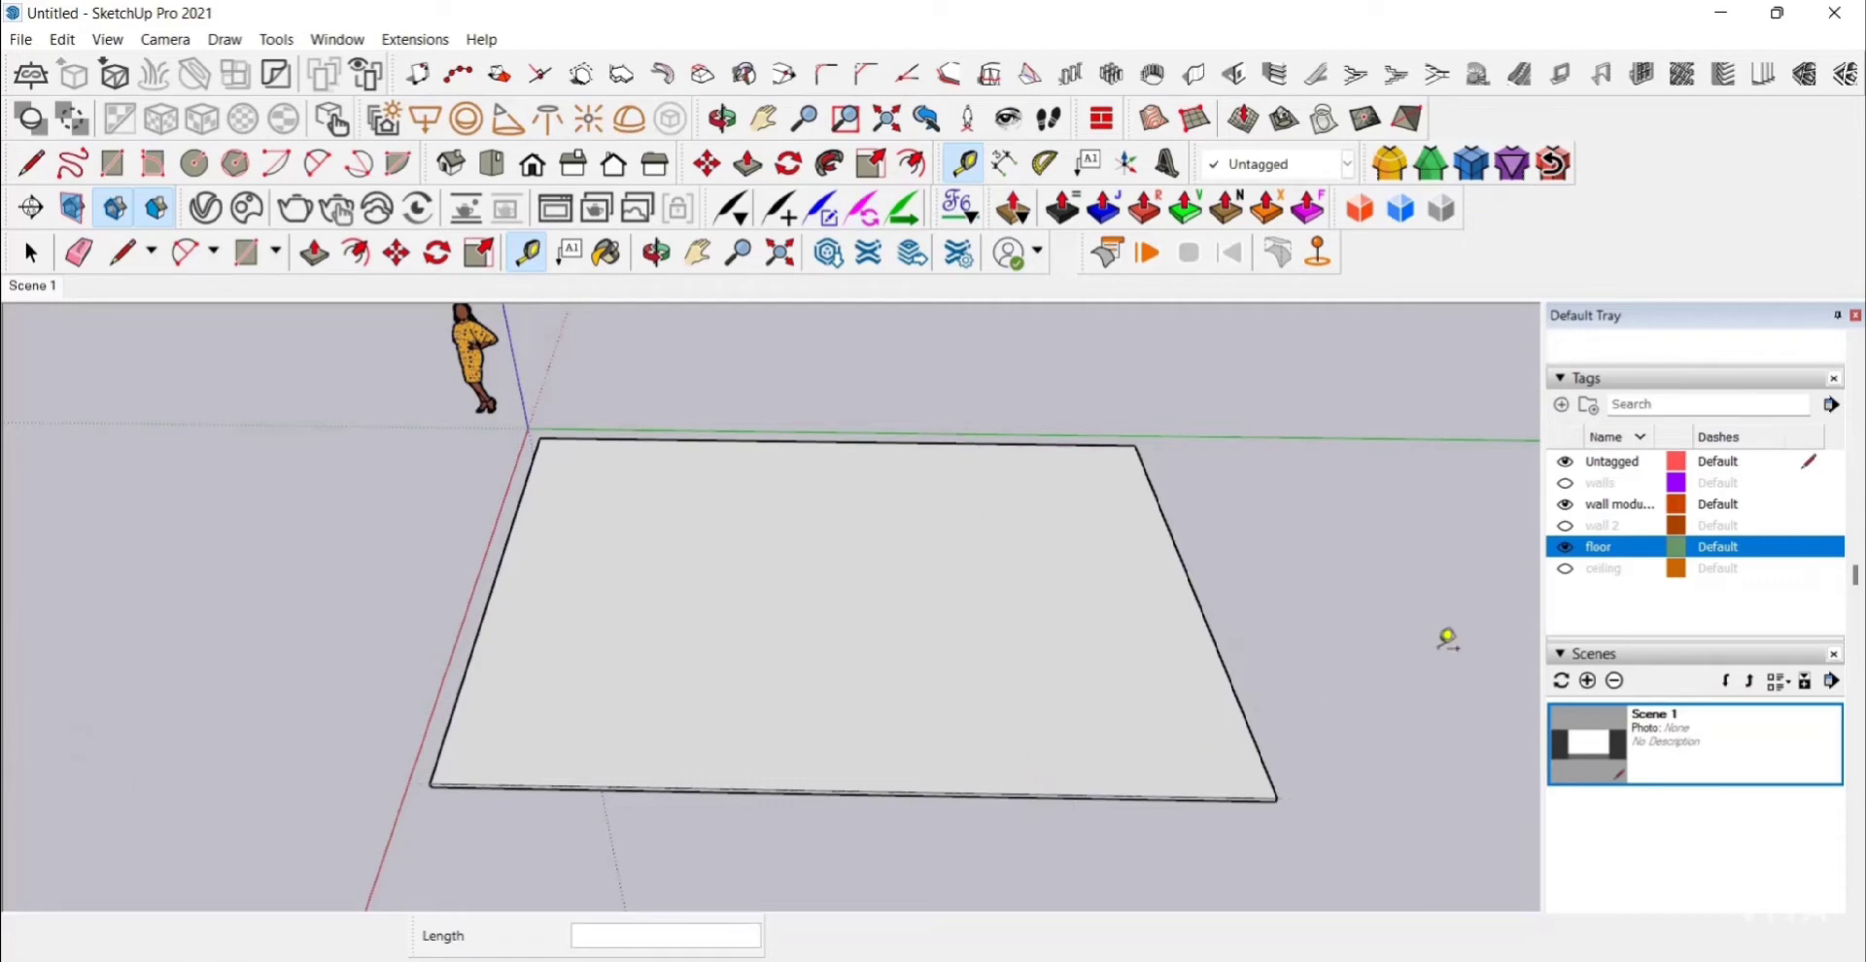
Step: Show the walls geometry and measure the room's inner width and the length of one side wall
left_click(1565, 483)
middle_click_drag(947, 649, 889, 403)
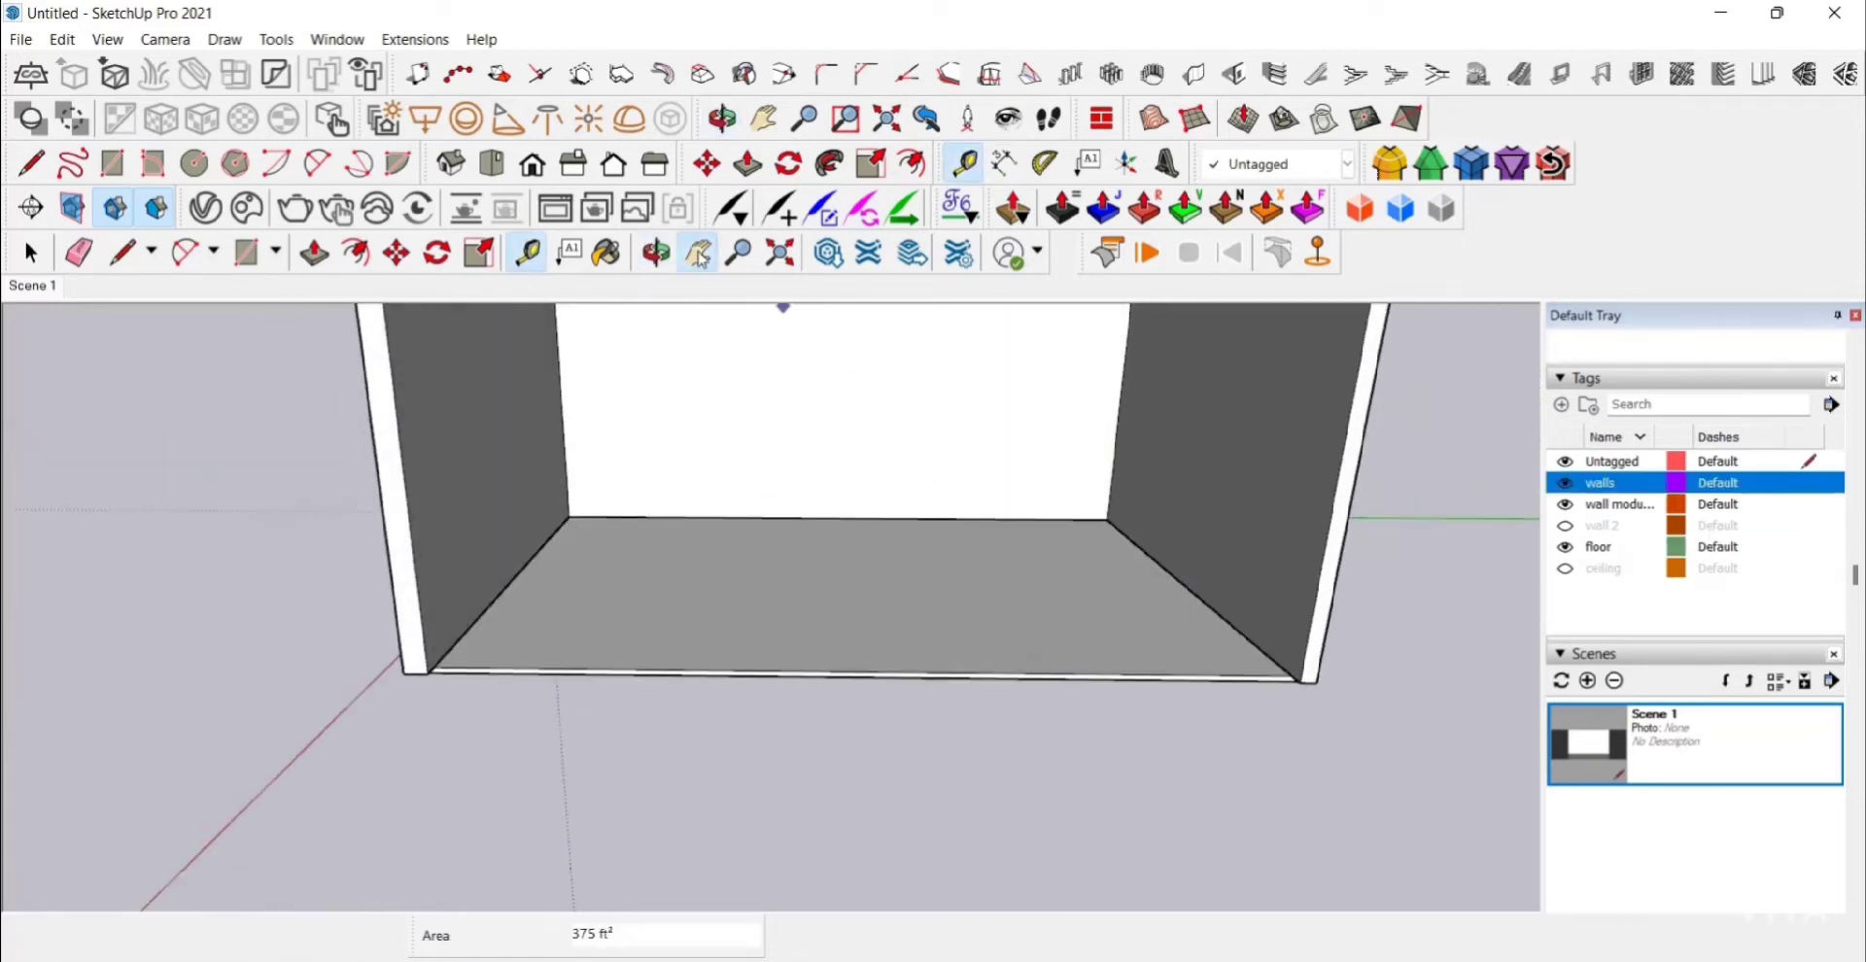
middle_click_drag(719, 466, 570, 575)
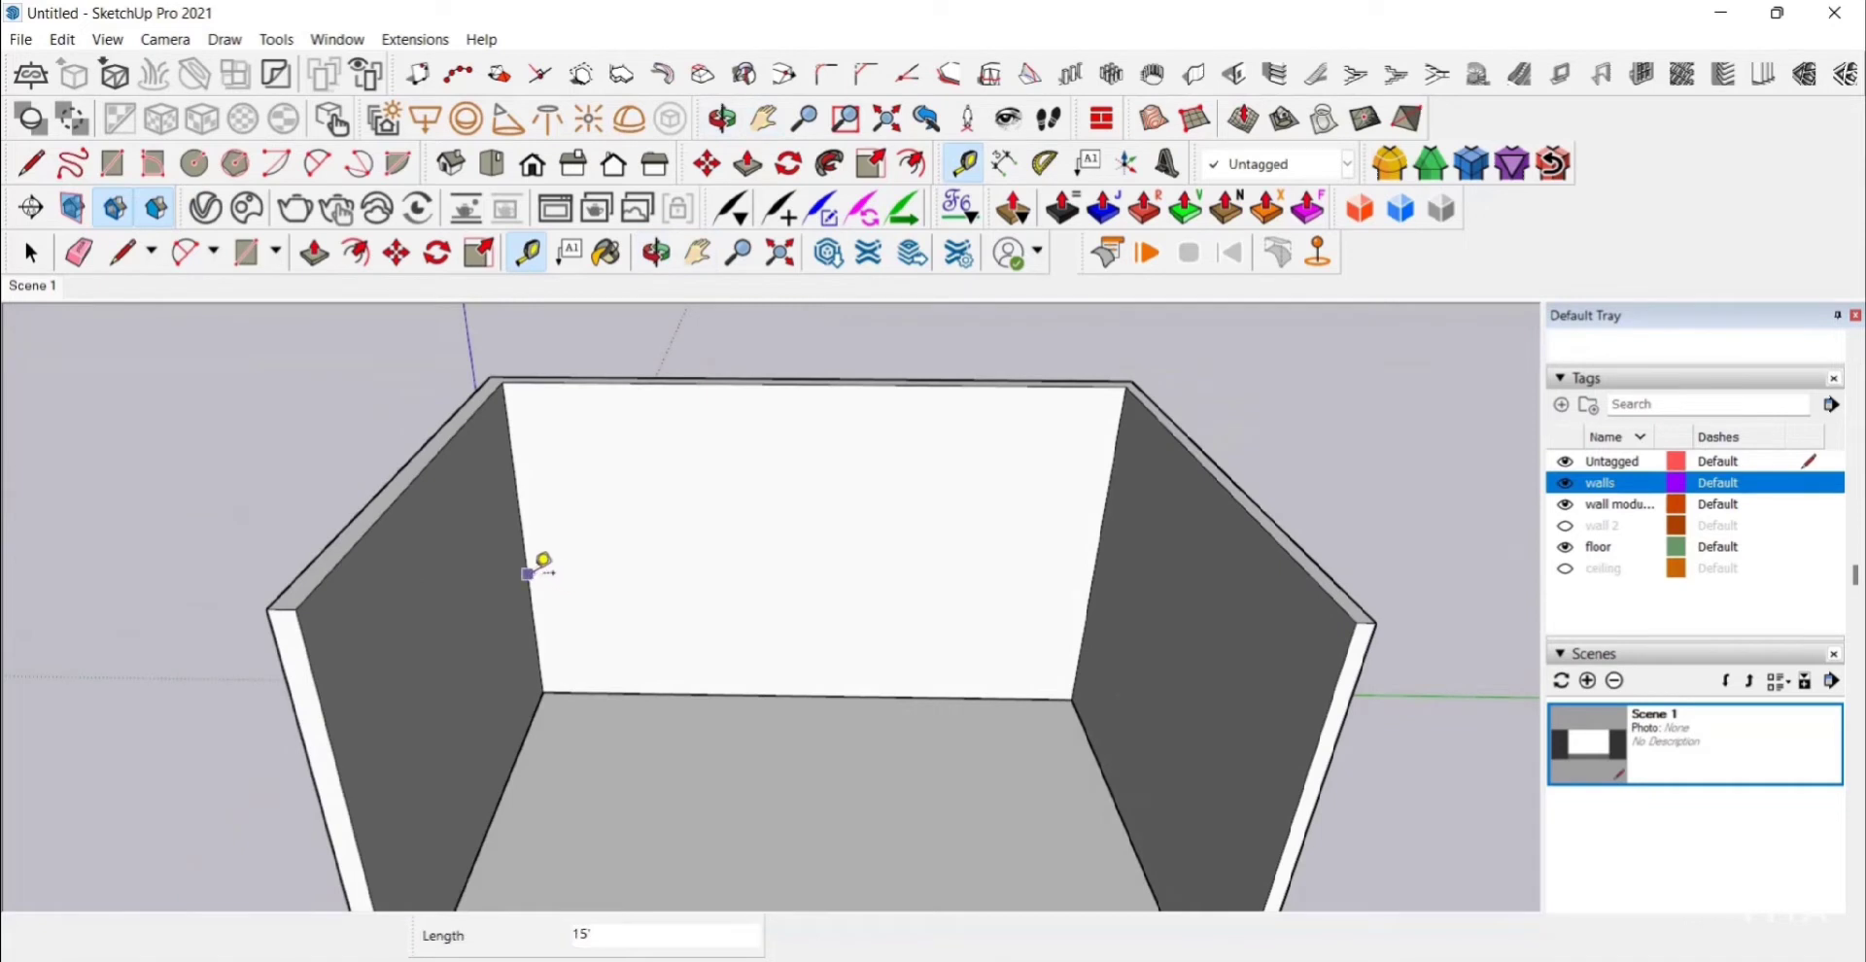
left_click(528, 573)
left_click(1089, 525)
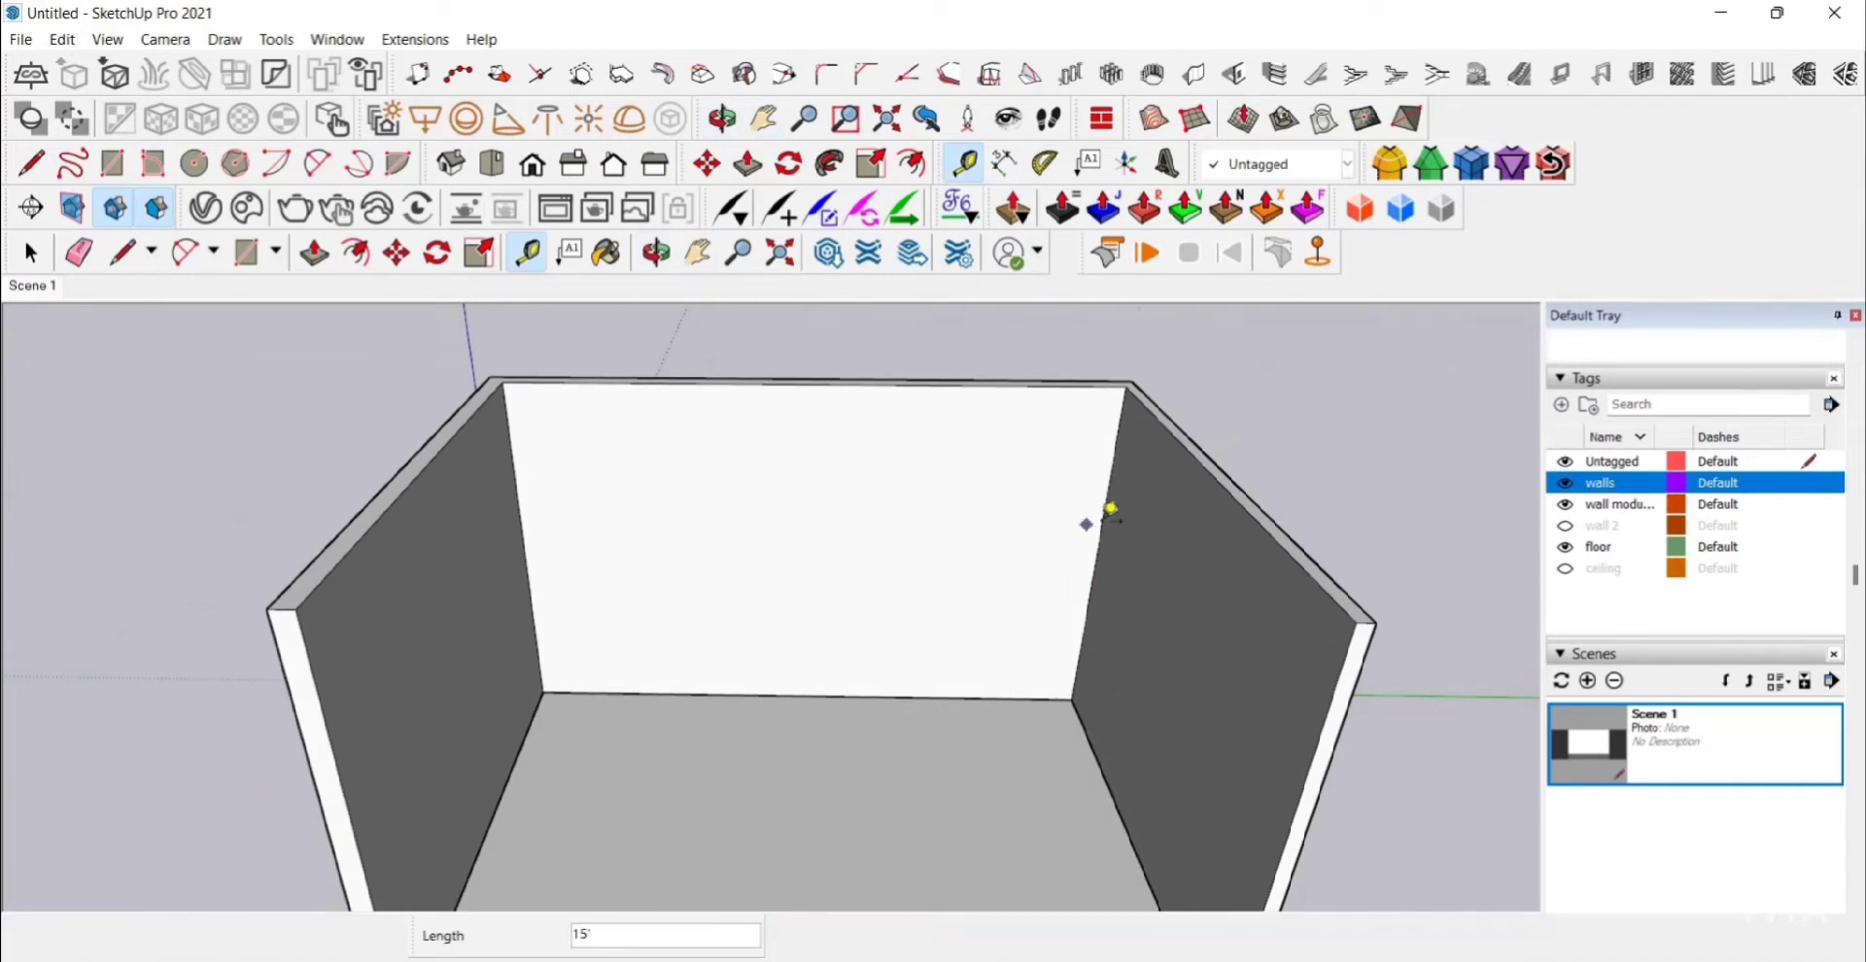
left_click(525, 550)
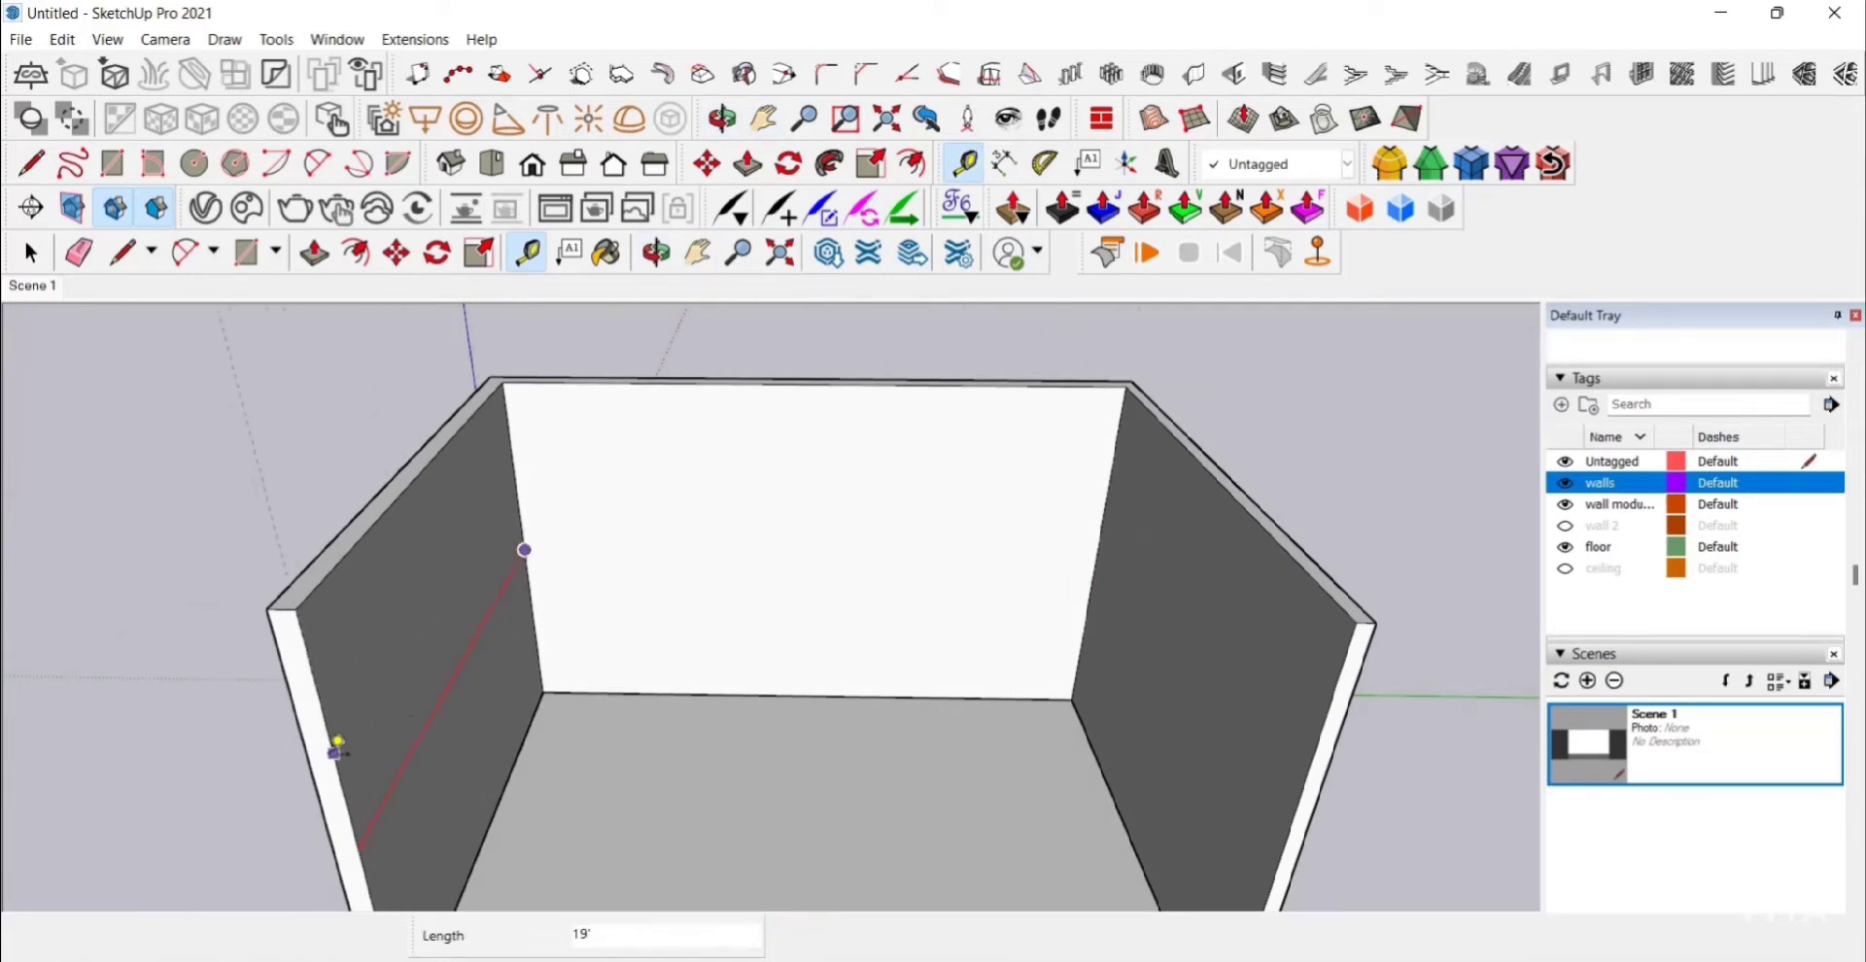
left_click(337, 748)
left_click(35, 256)
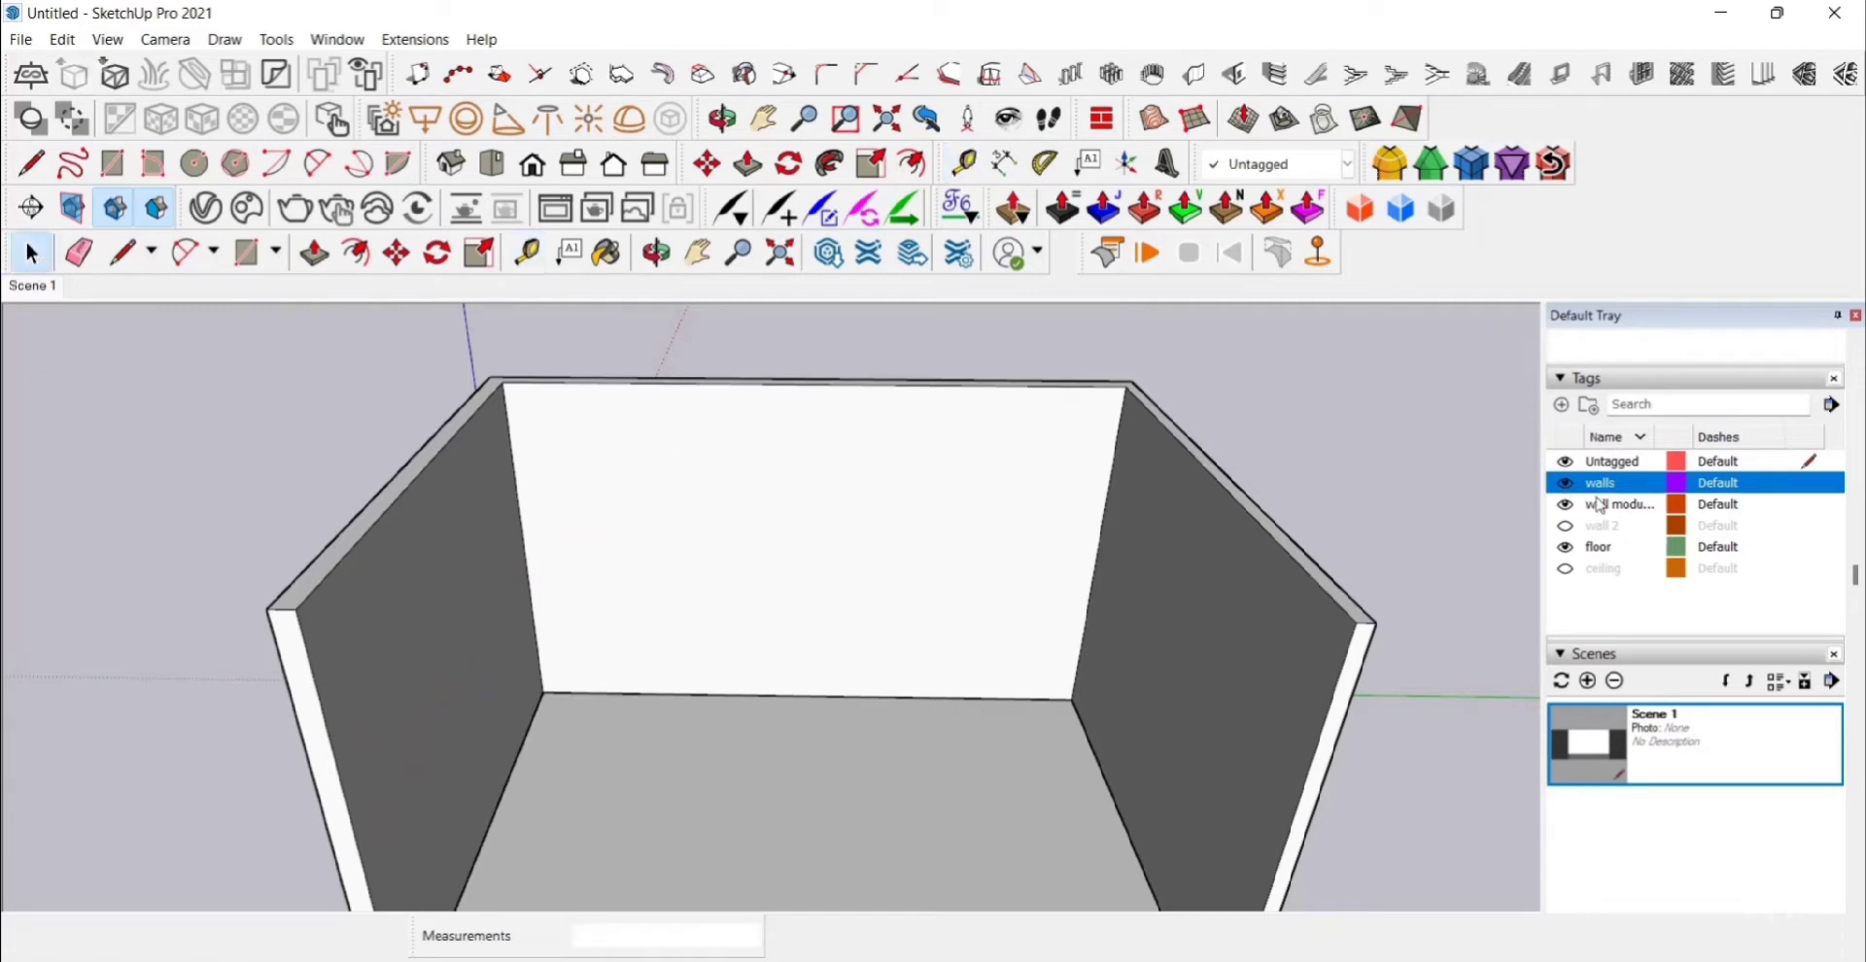
Step: Show the wall 2 and ceiling geometry so that the room is fully enclosed
left_click(1573, 529)
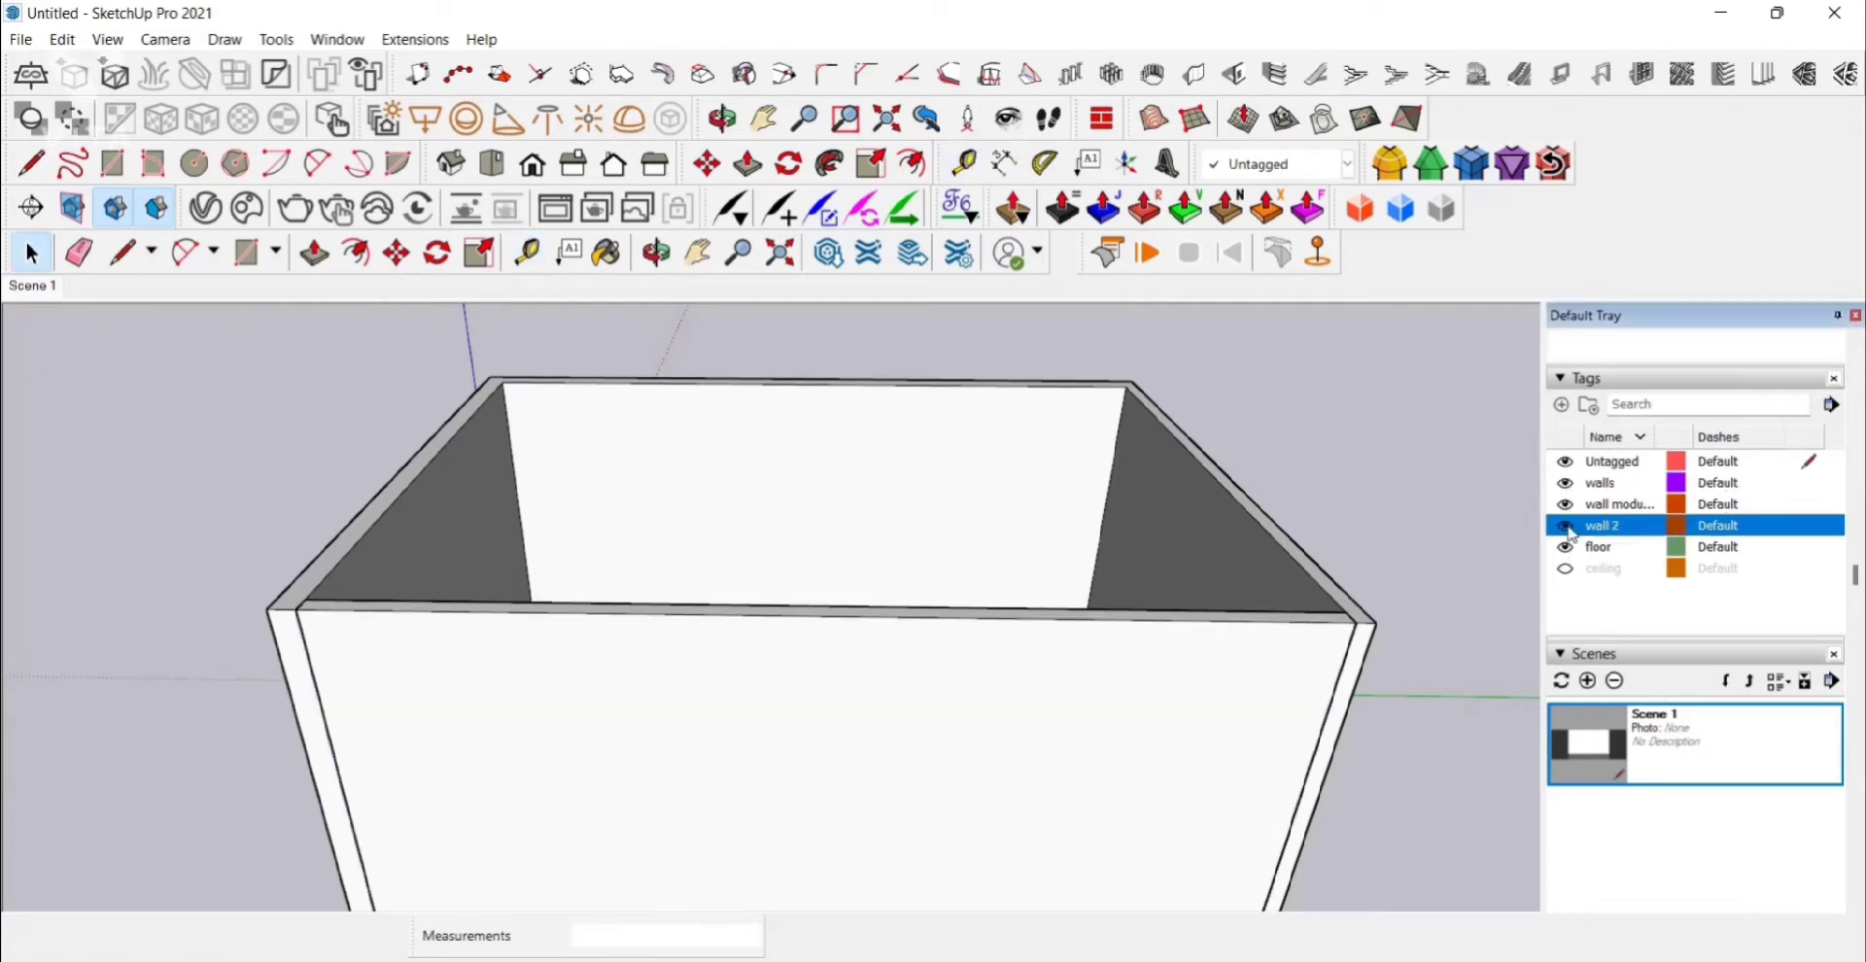
left_click(1566, 570)
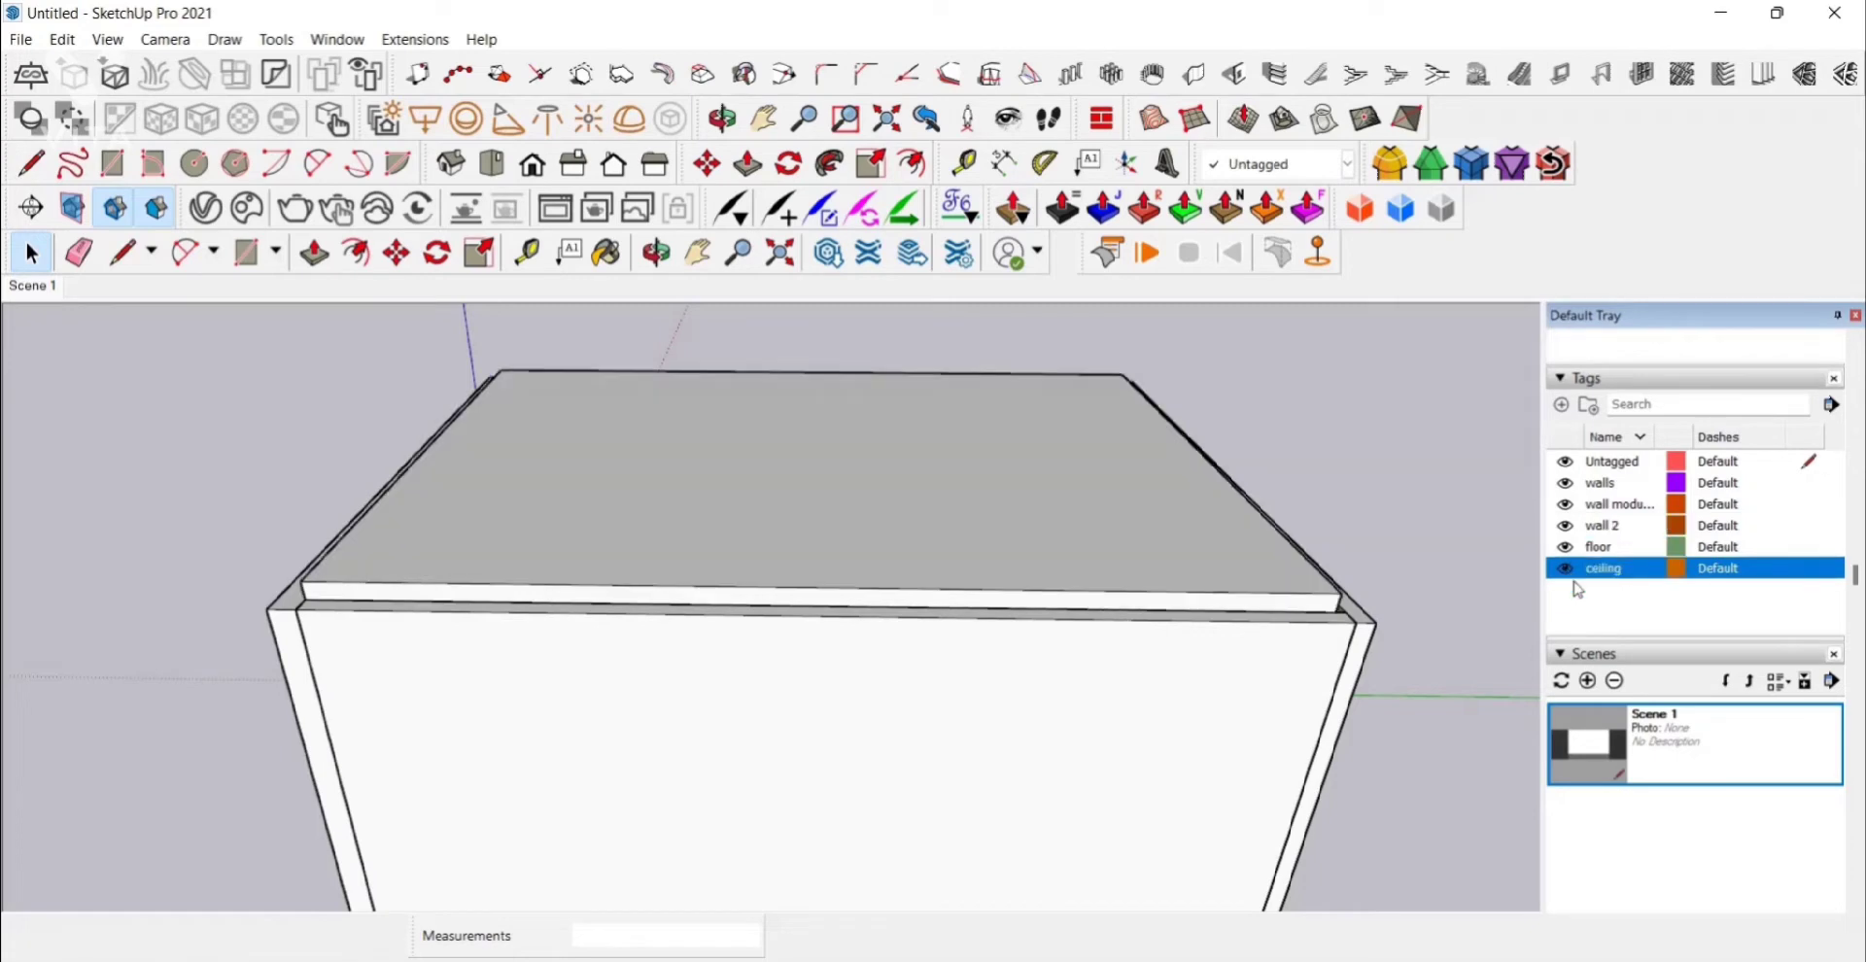
left_click(204, 209)
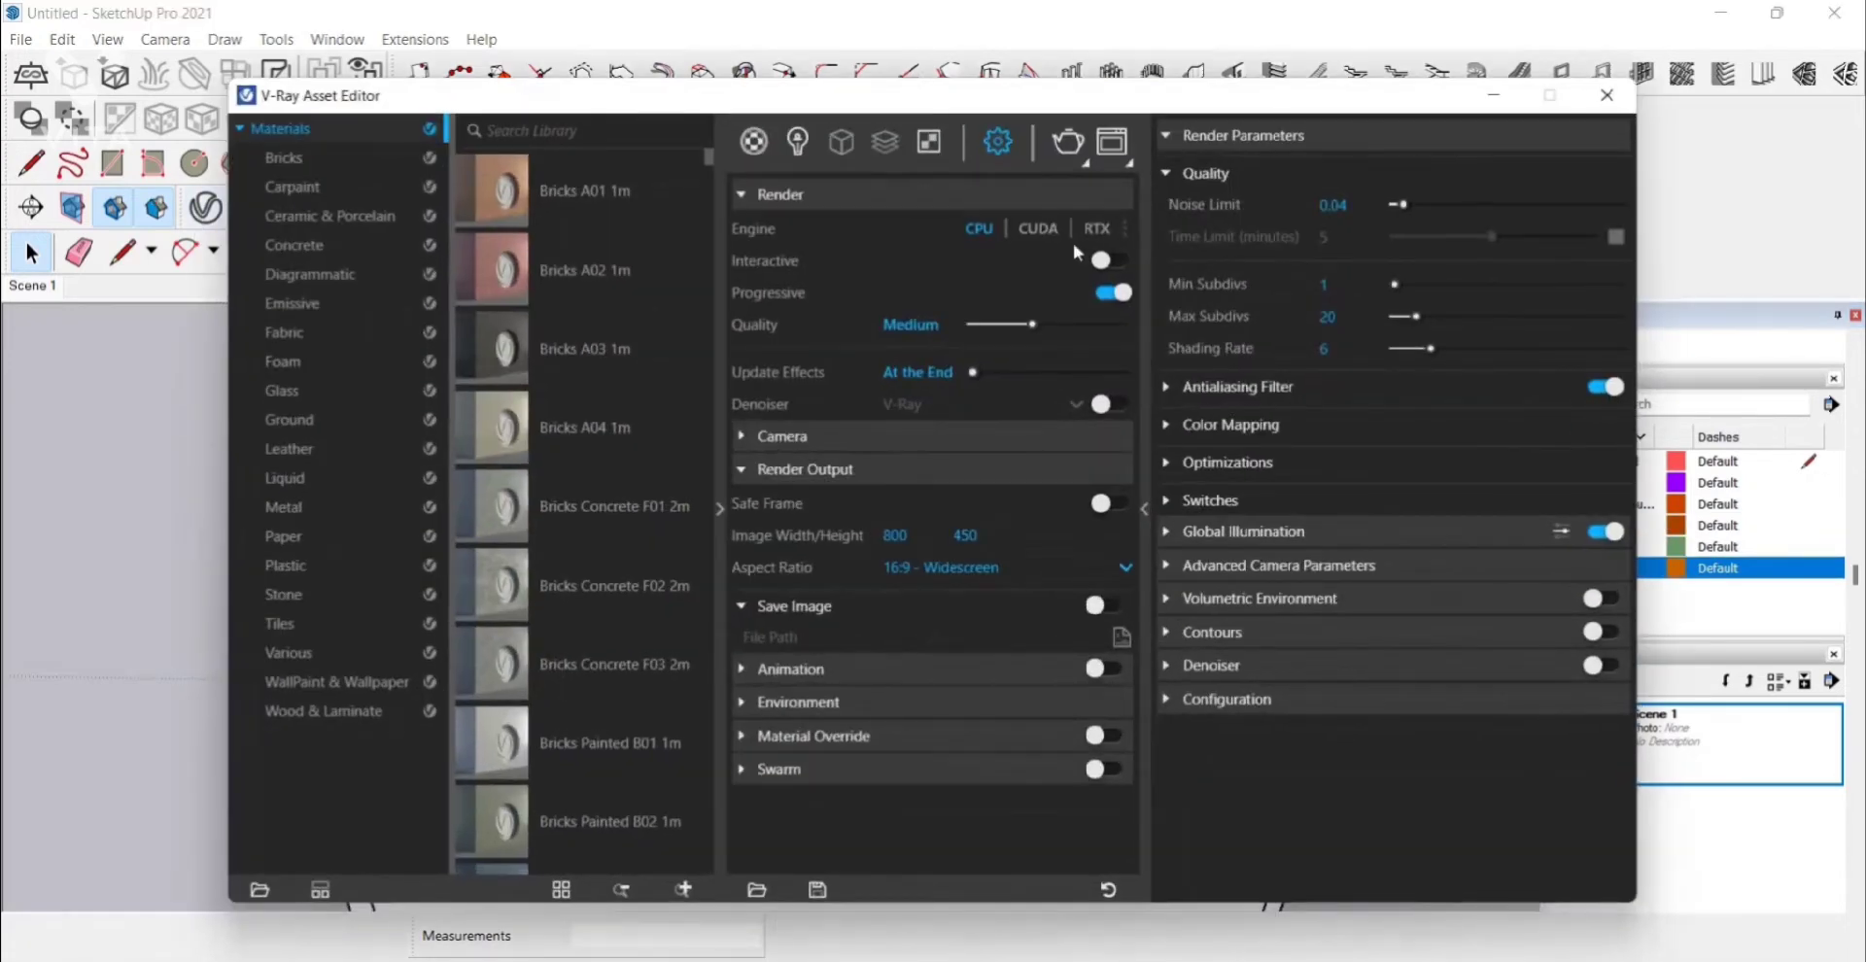
left_click(1493, 96)
Step: Edit the ceiling group and extend the slab's side face slightly outward over the wall with Push/Pull
middle_click_drag(1162, 554, 816, 541)
left_click(827, 651)
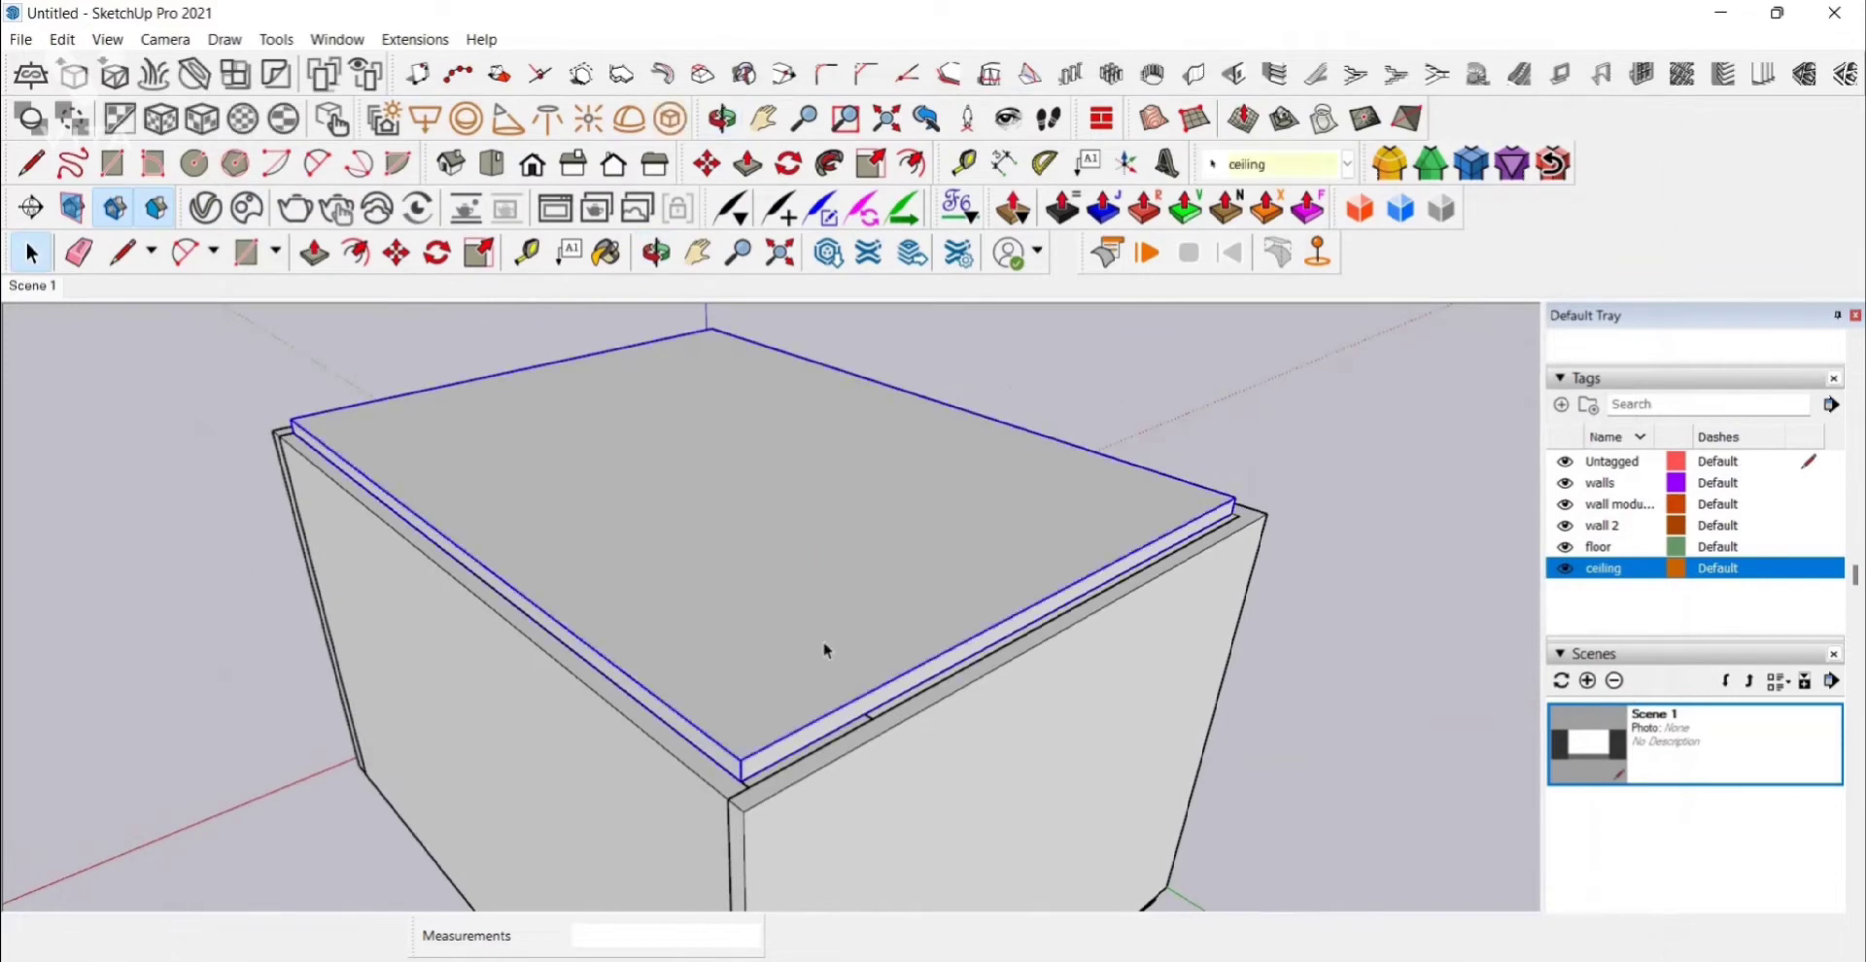
double_click(827, 651)
key("p")
left_click(854, 716)
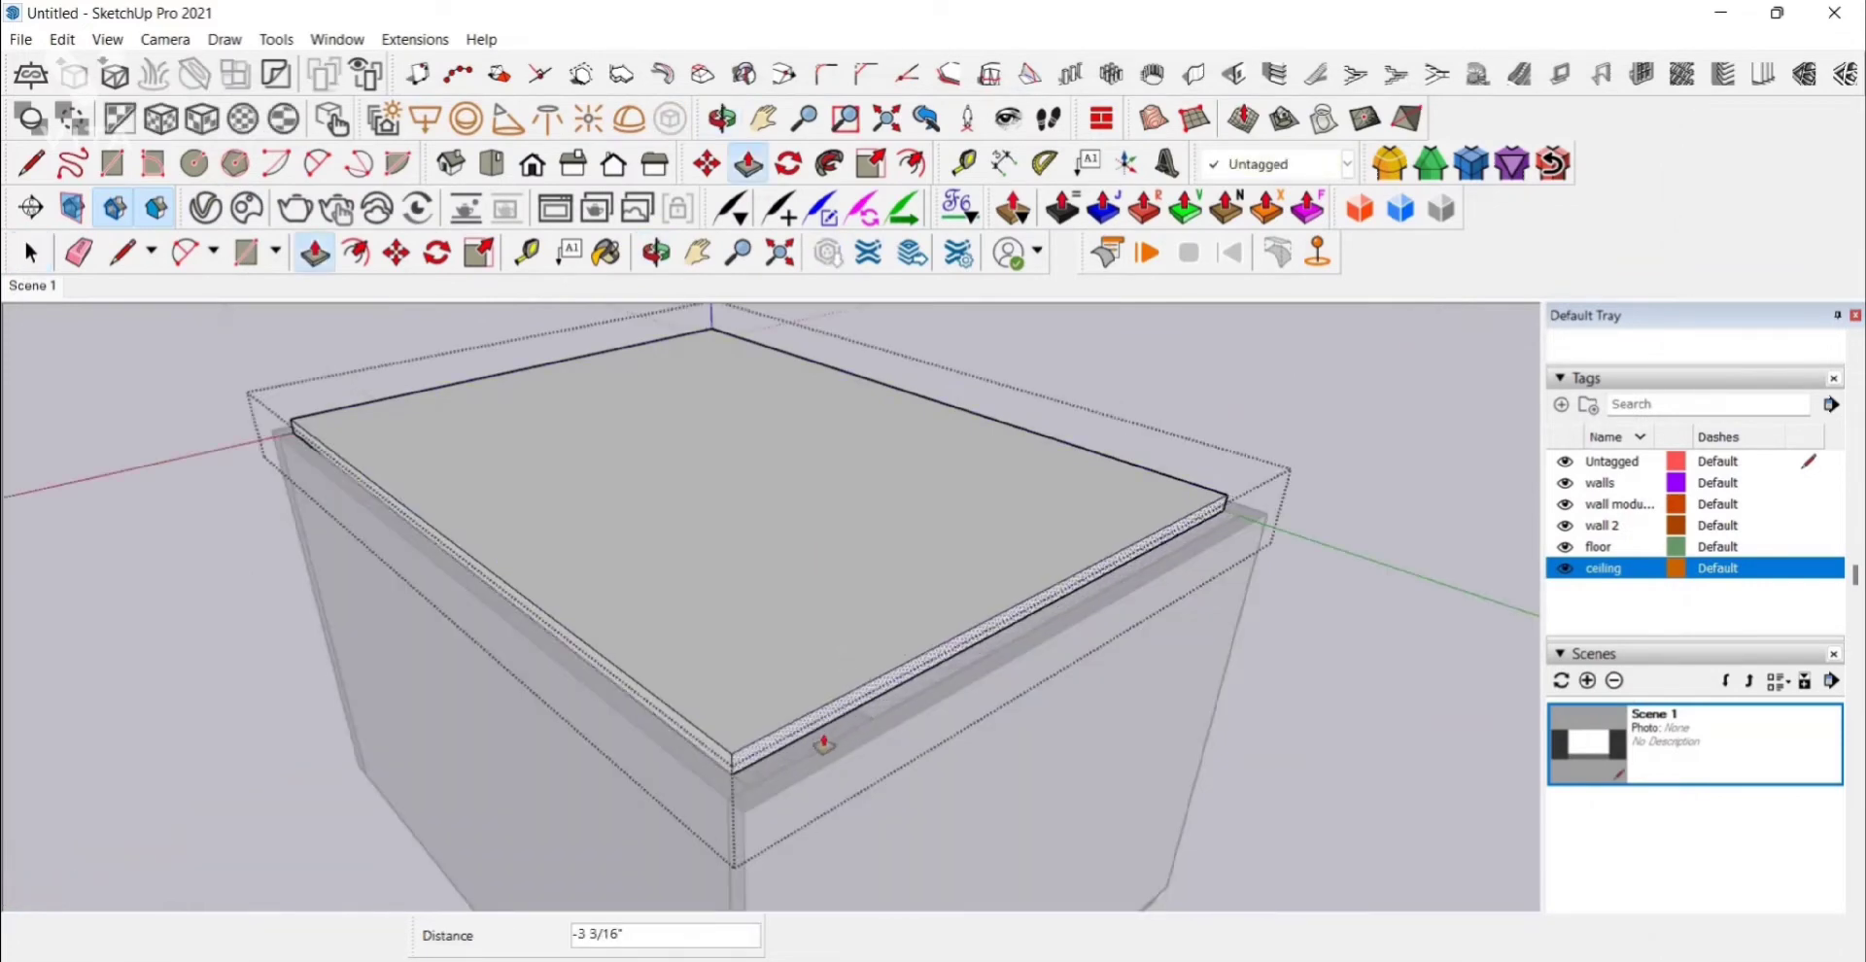
left_click(32, 254)
left_click(81, 337)
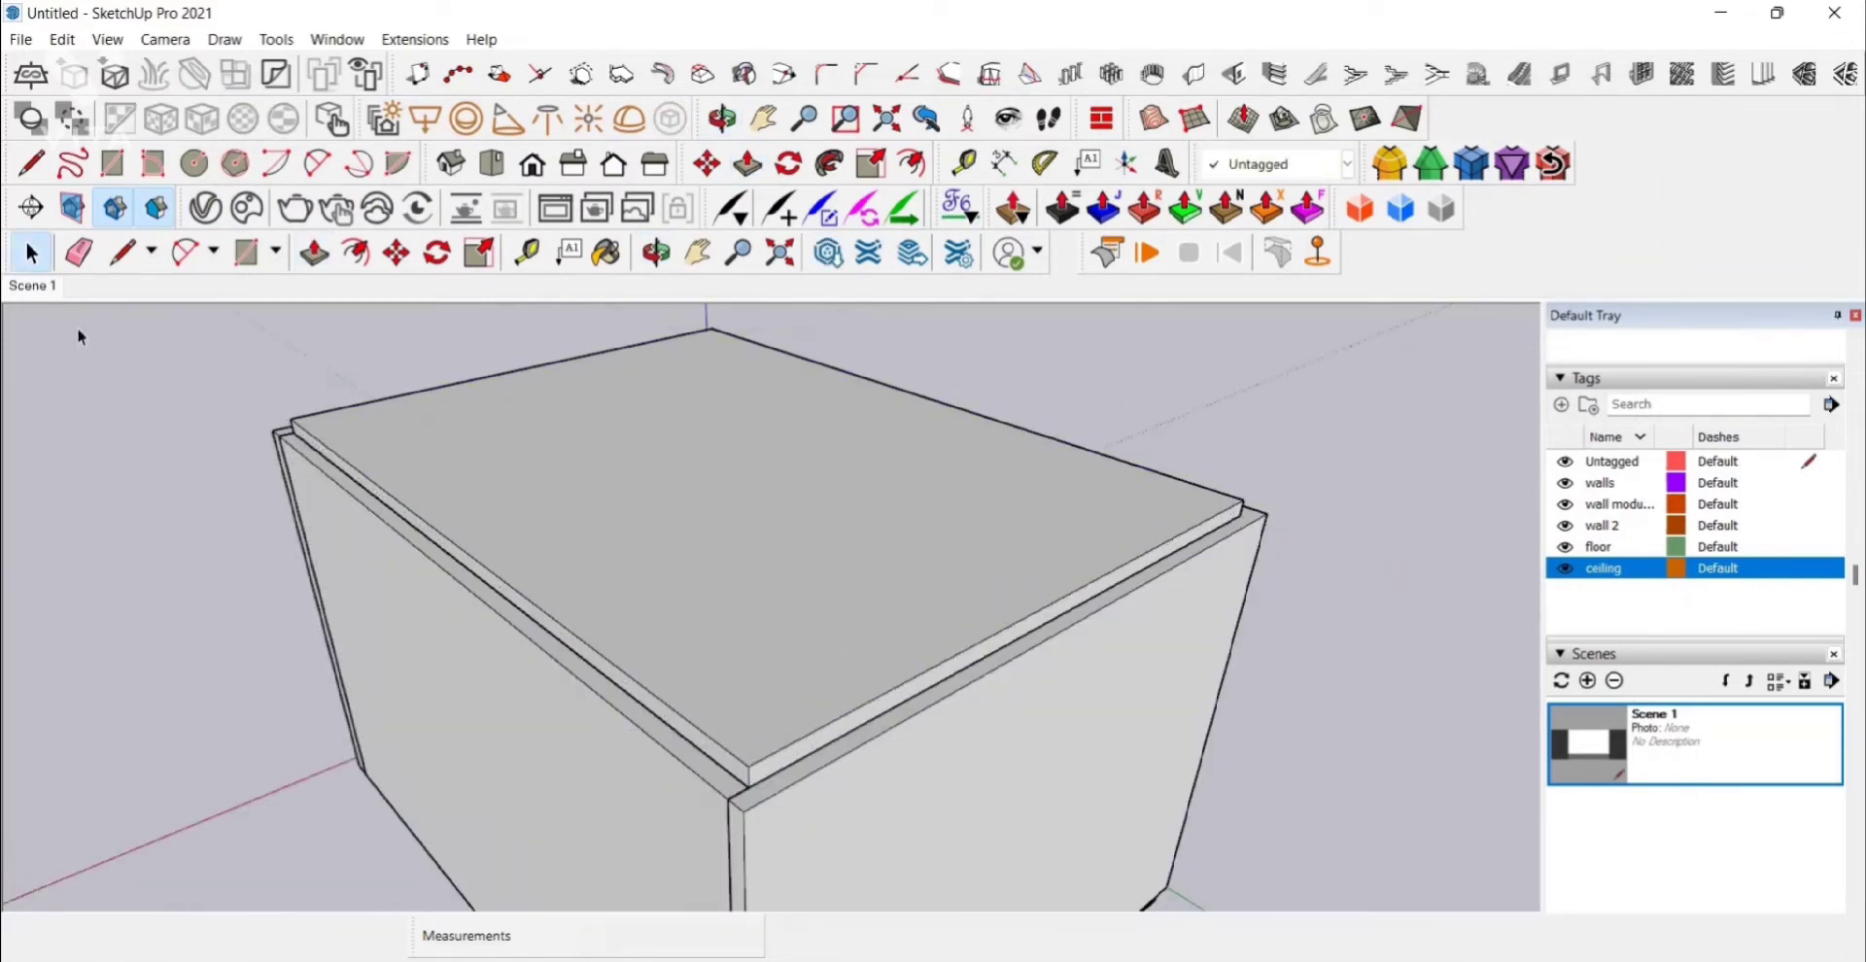
Step: Set the V-Ray render output to the 4:3 - Picture aspect ratio and enable the safe frame
left_click(216, 216)
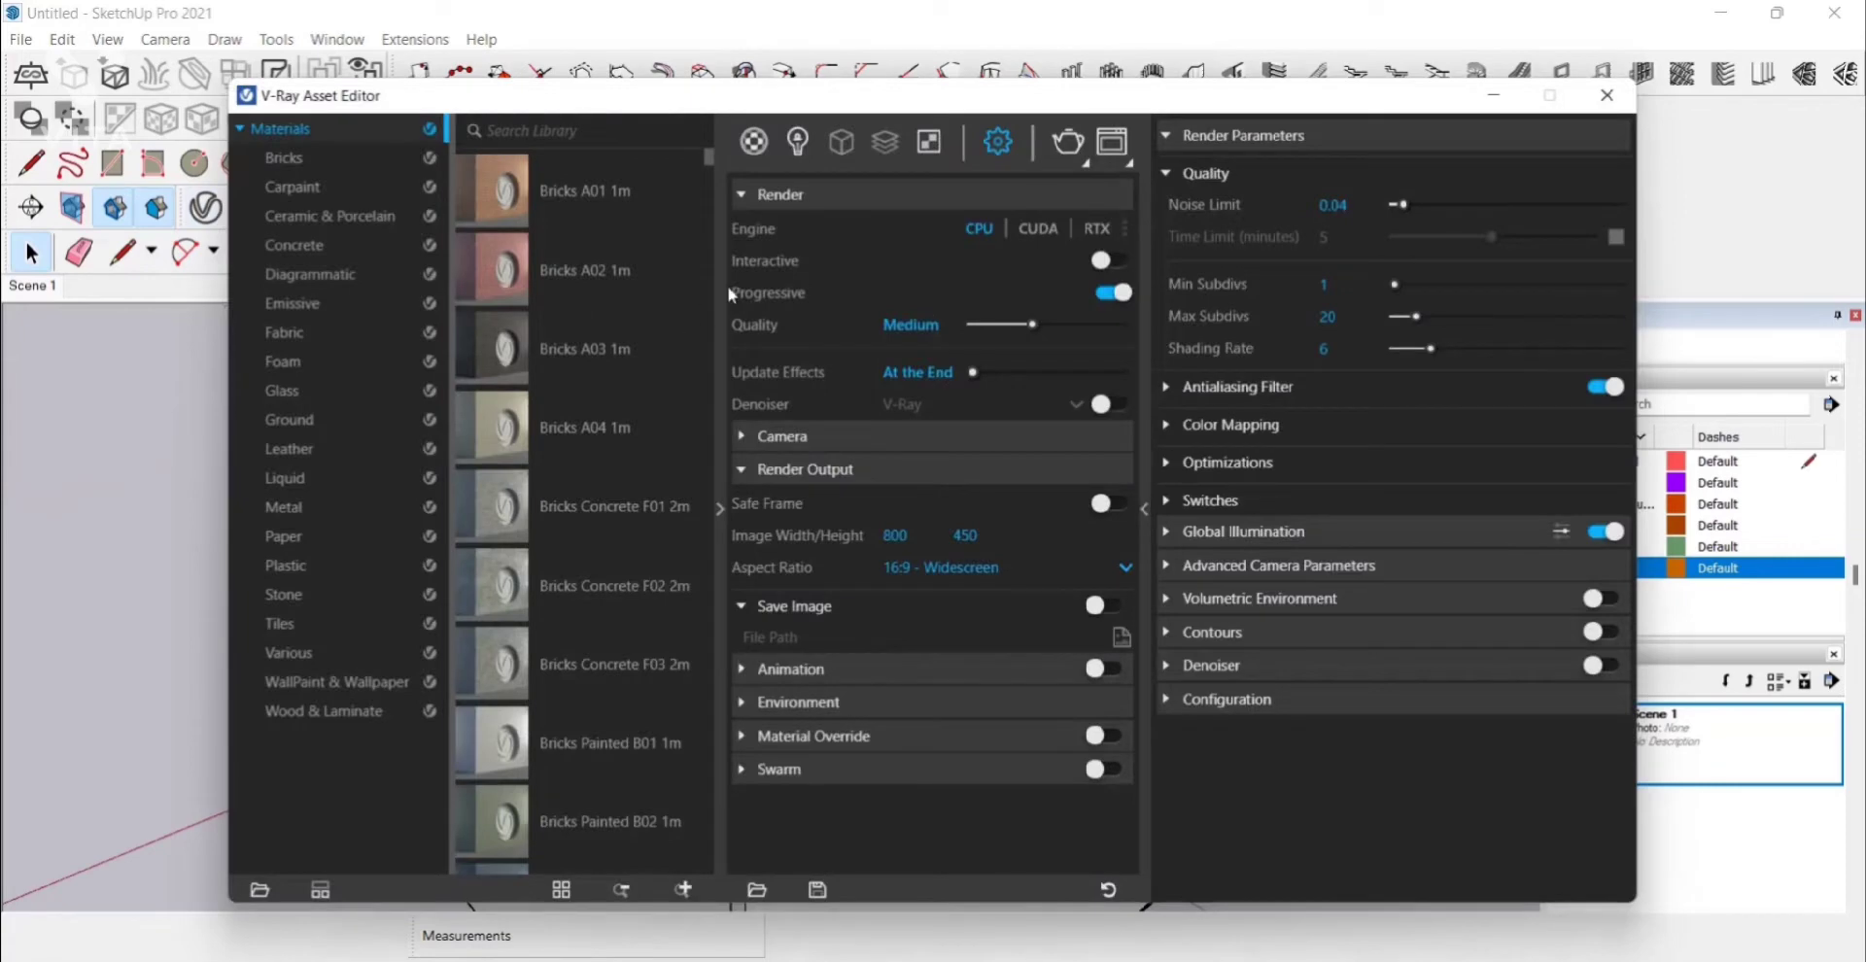
left_click(1020, 569)
left_click(1011, 661)
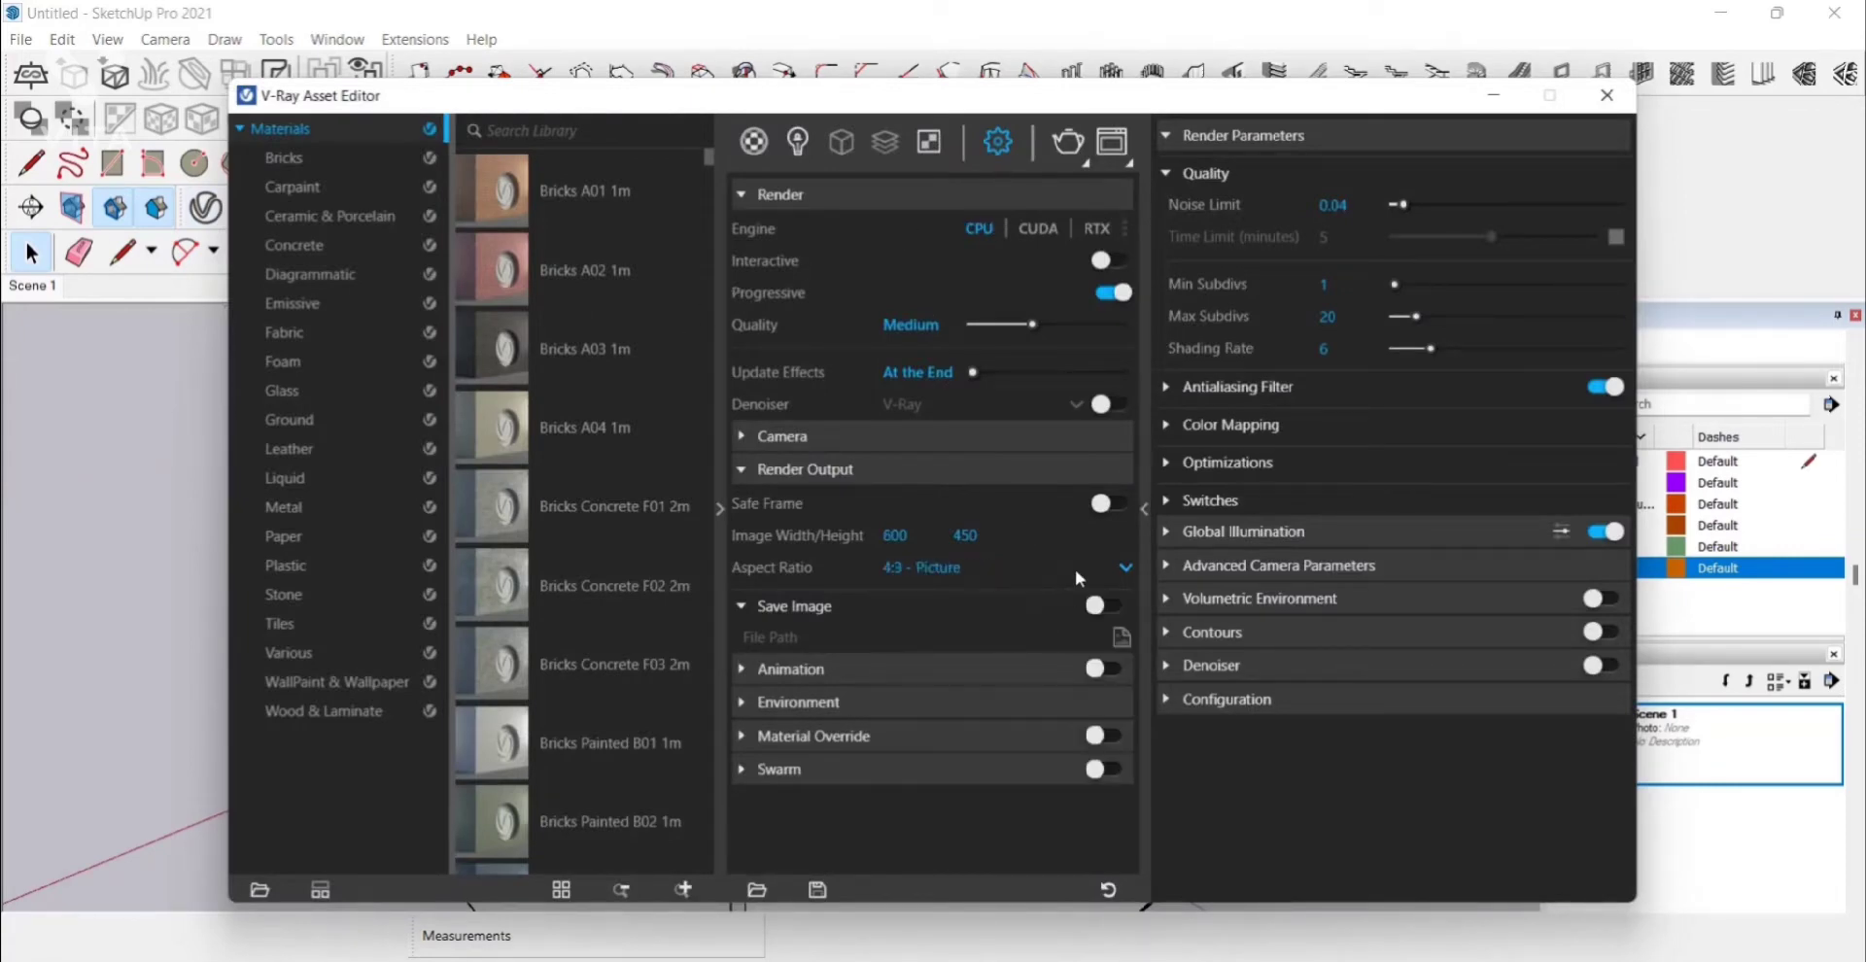
left_click(1107, 504)
left_click(1496, 95)
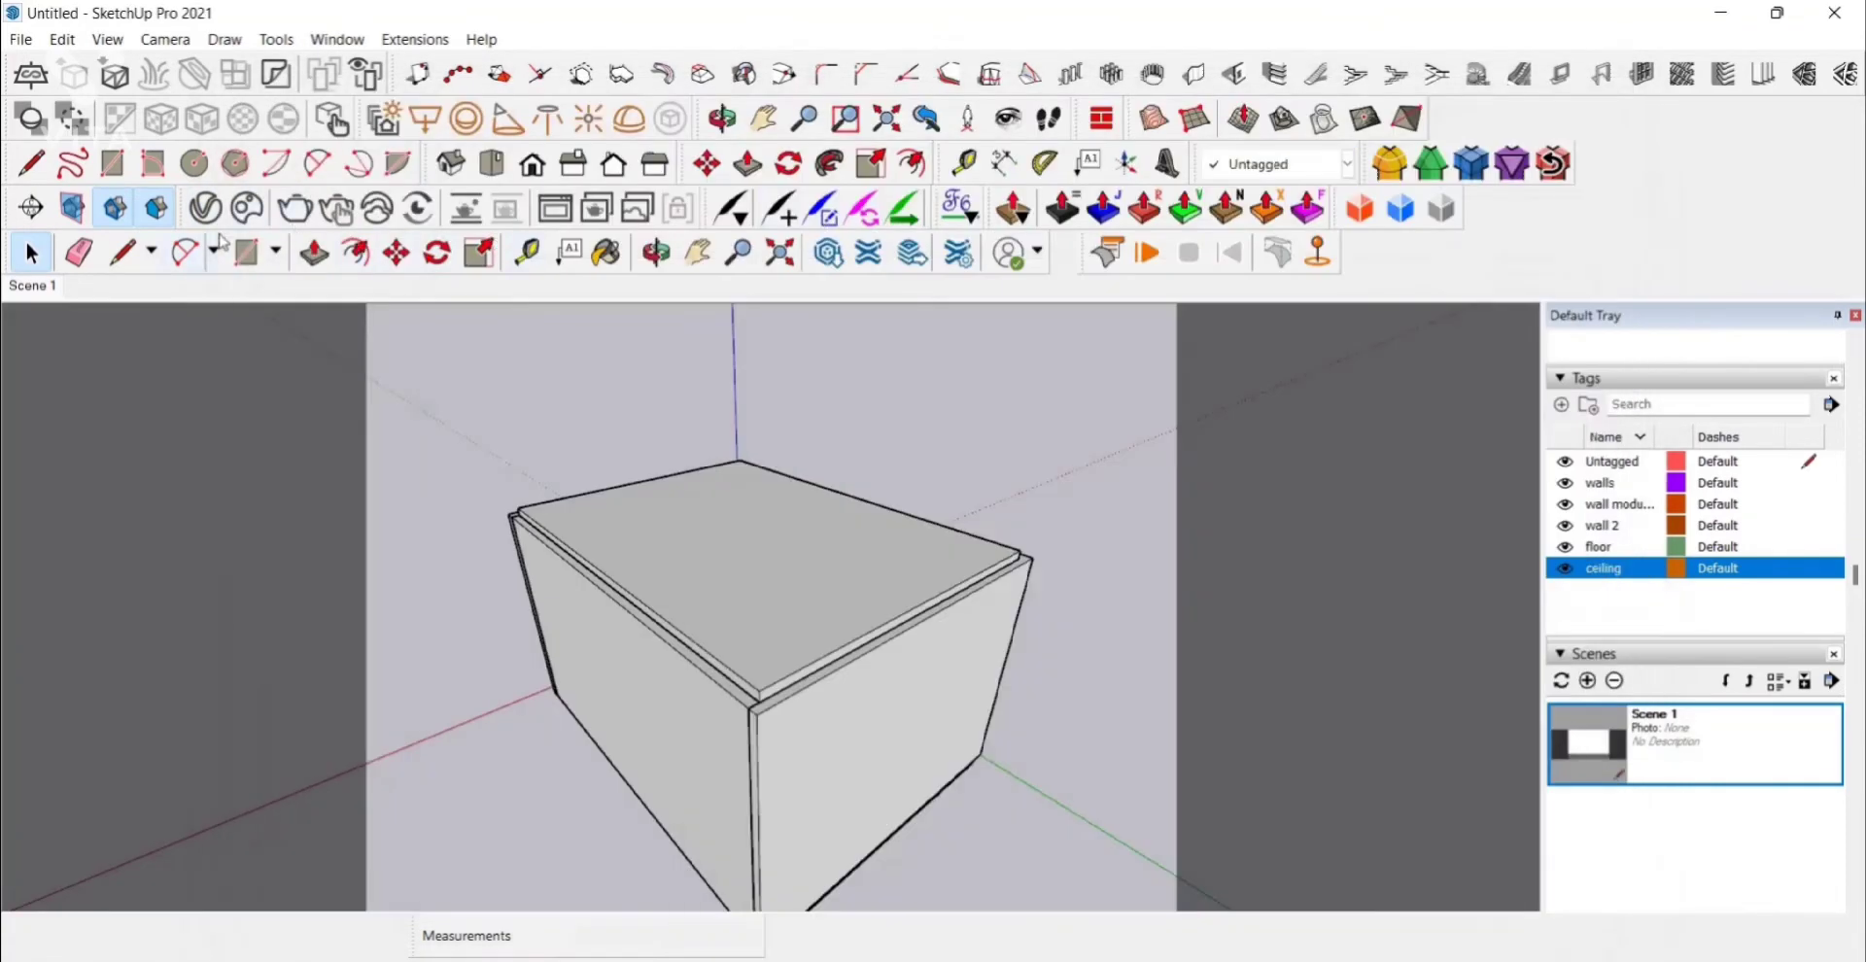
Step: Restore Scene 1, adjust its interior view slightly and update the scene with that view
left_click(34, 285)
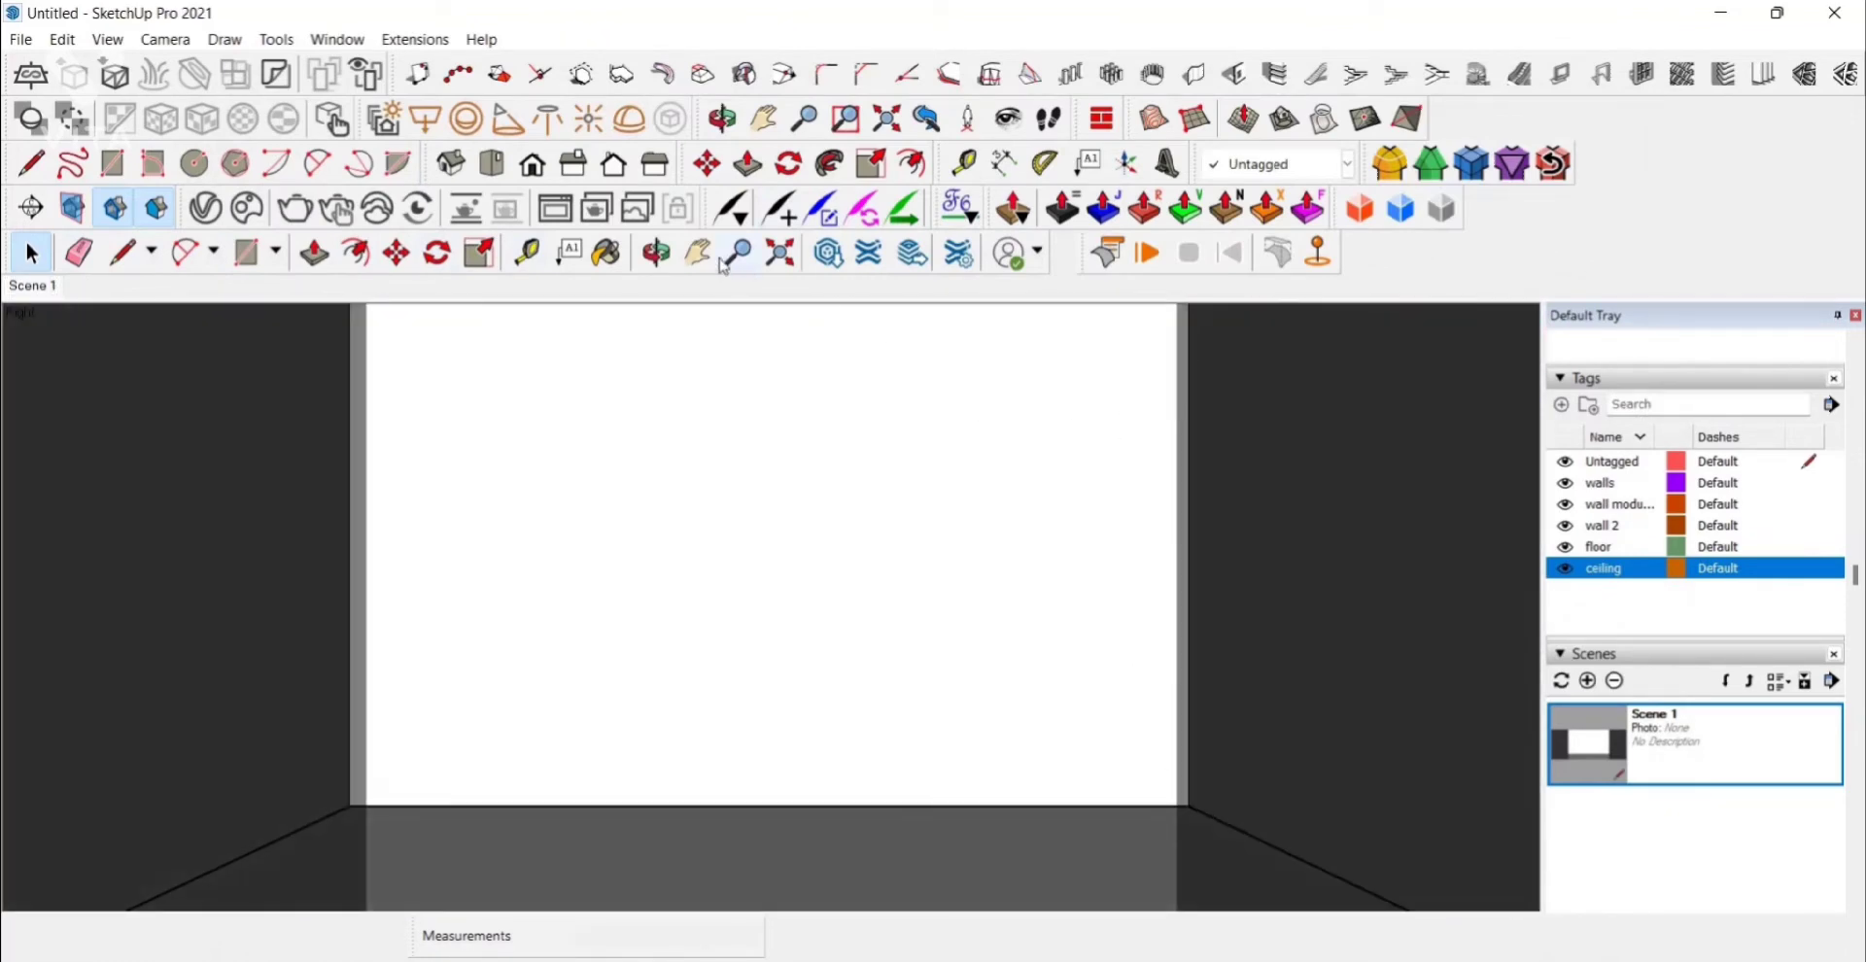
left_click(698, 253)
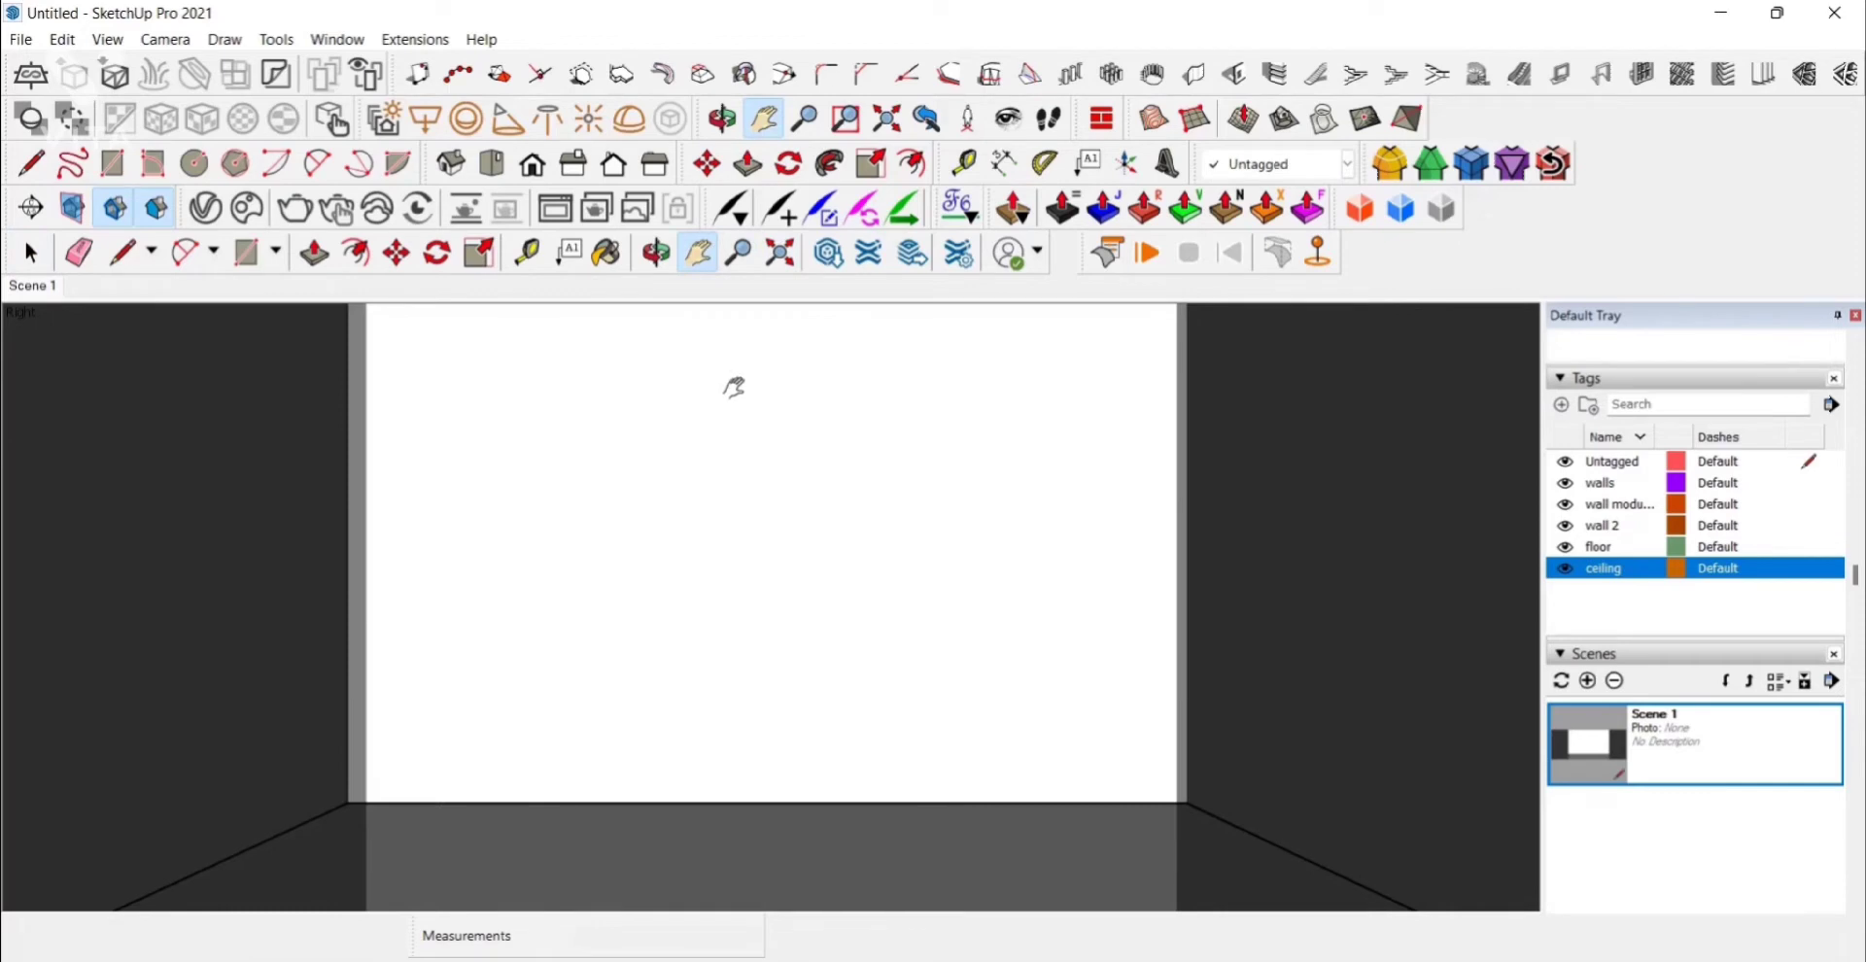
right_click(49, 291)
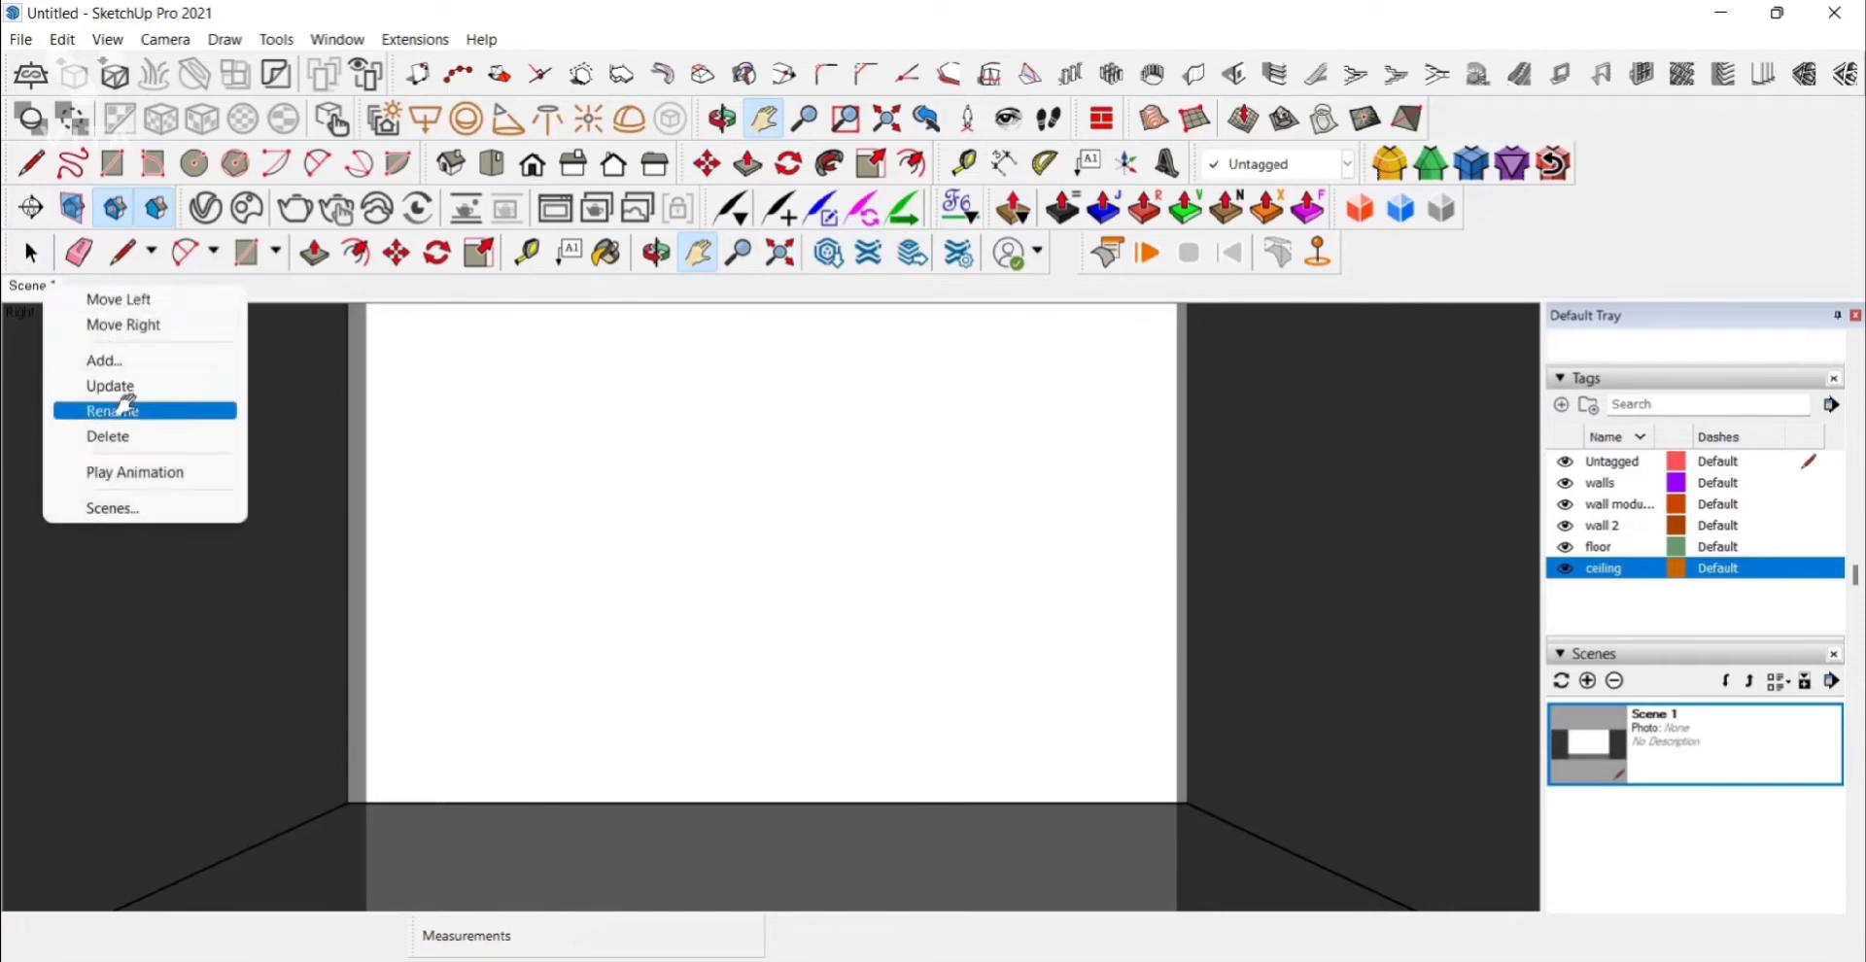
left_click(122, 384)
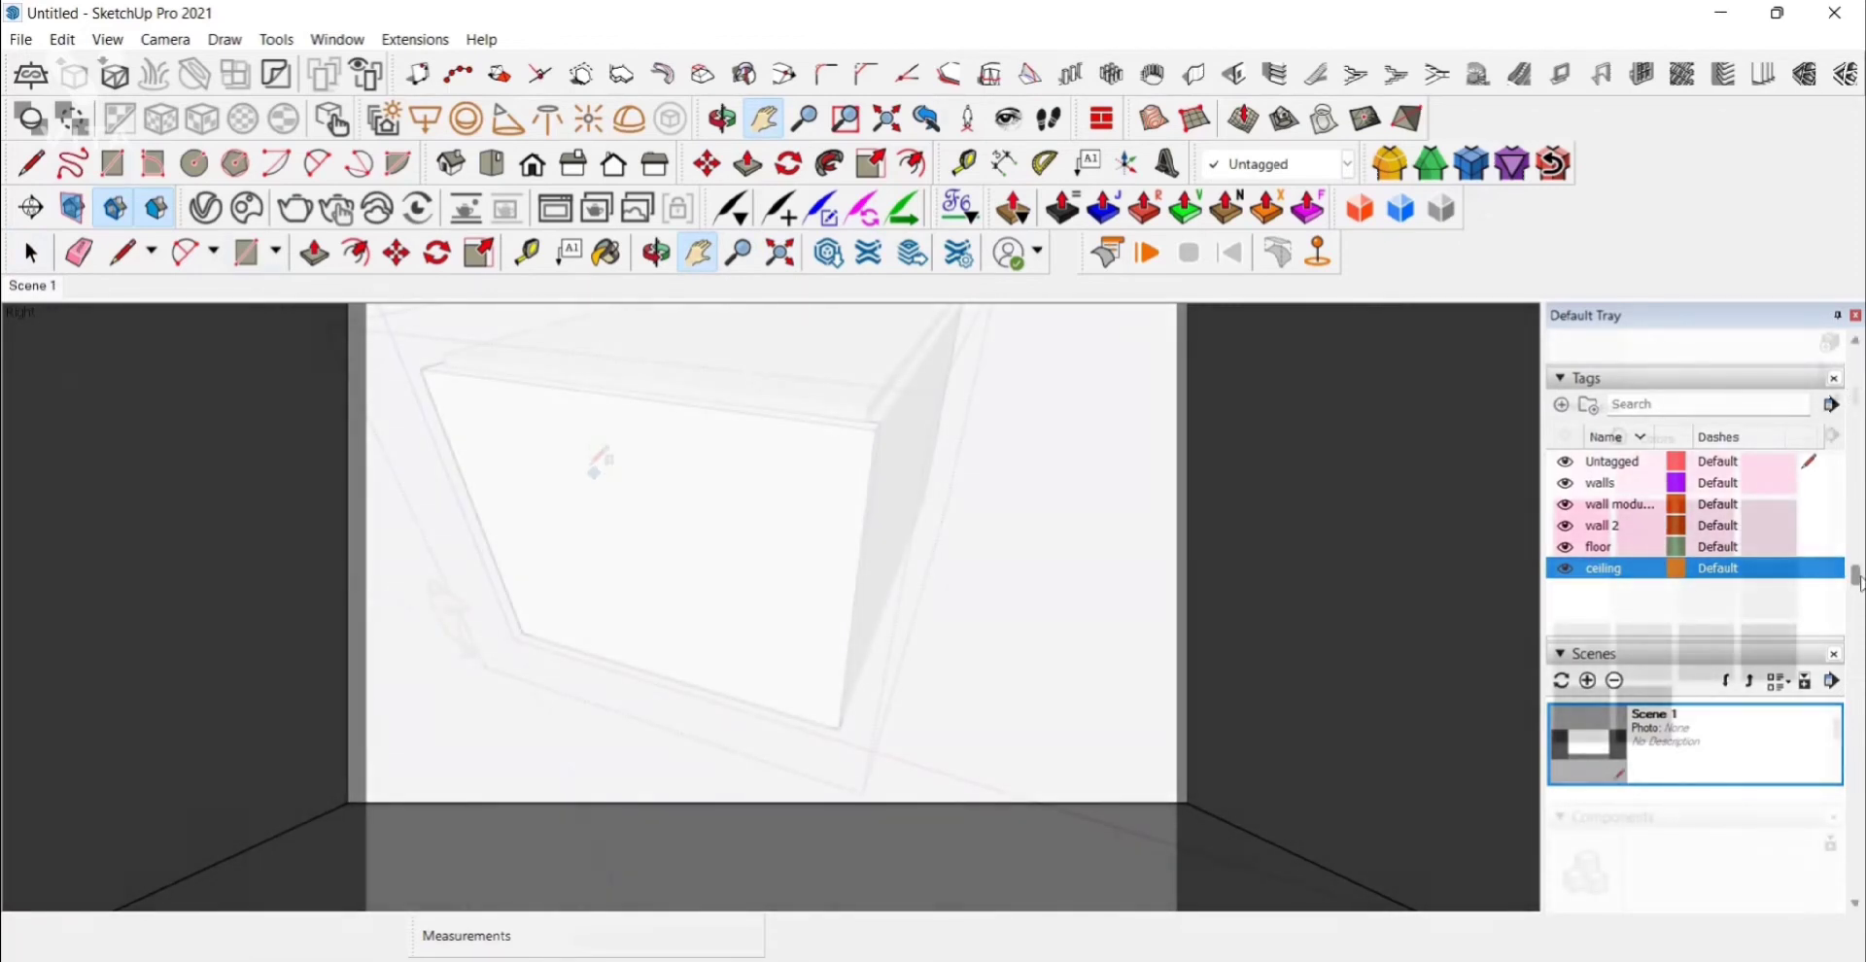
Step: Draw a rectangular window outline inside the side wall face nearest the human figure
left_click_drag(1858, 580, 1856, 398)
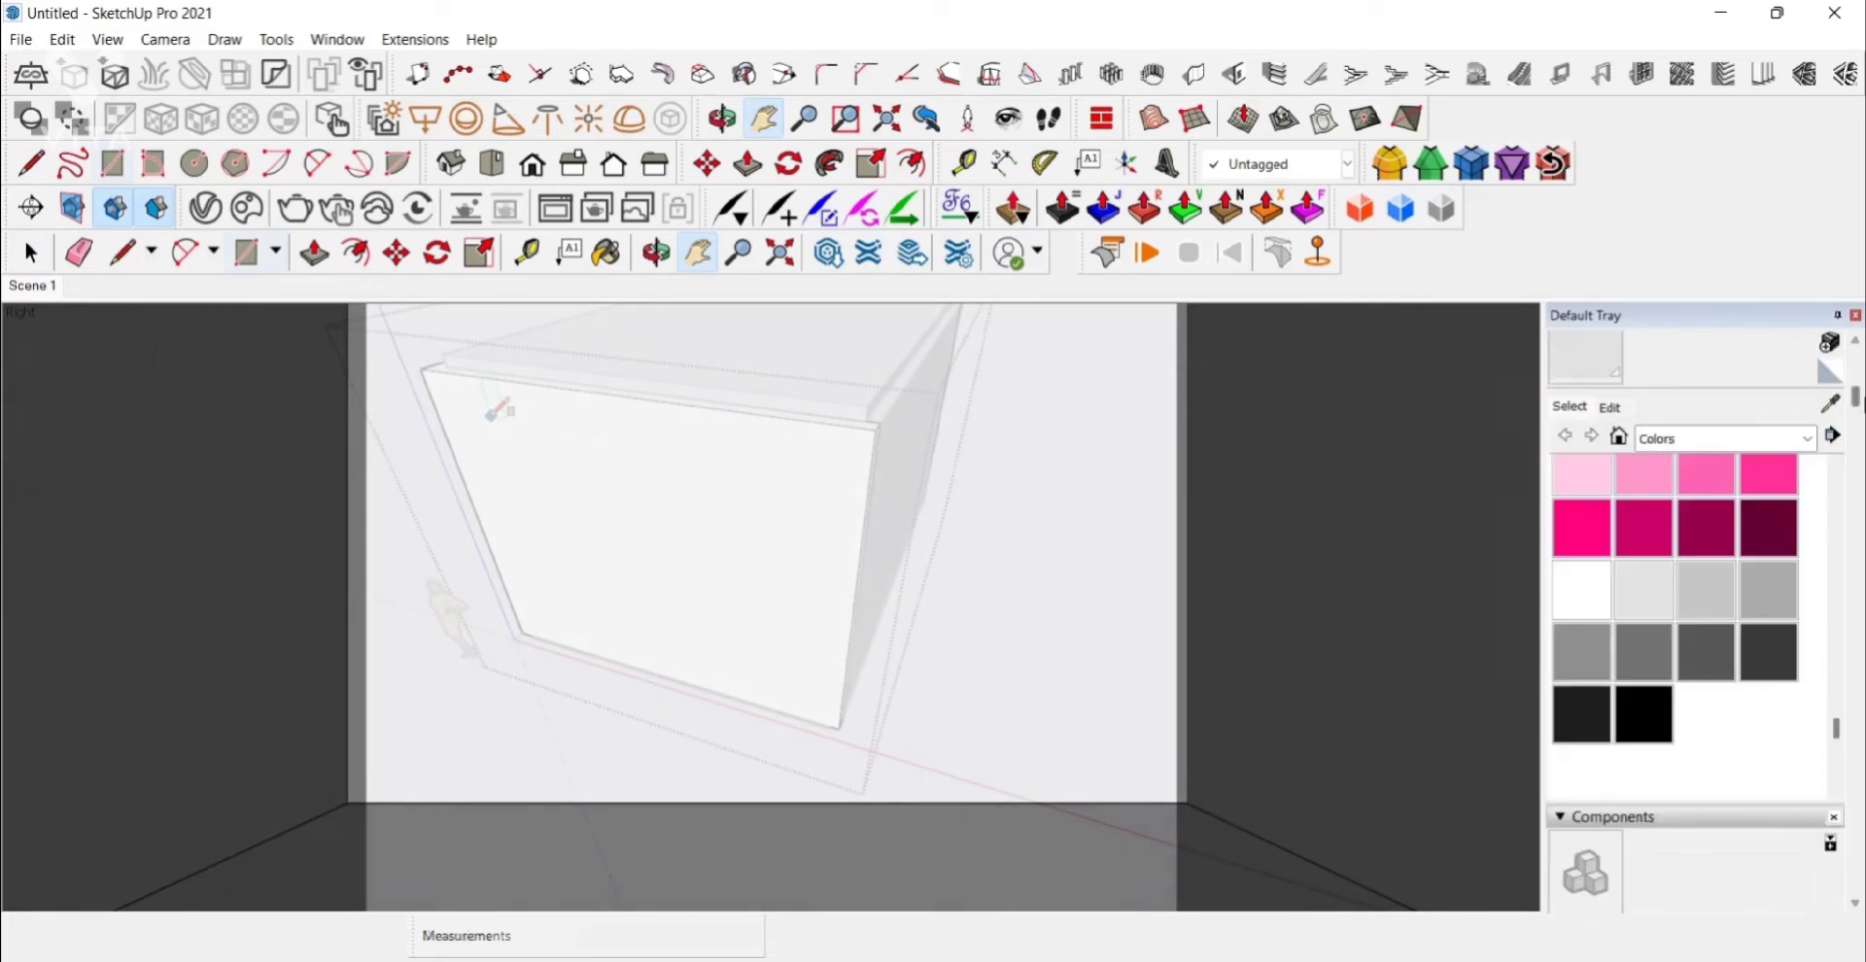
left_click(785, 668)
left_click(1644, 574)
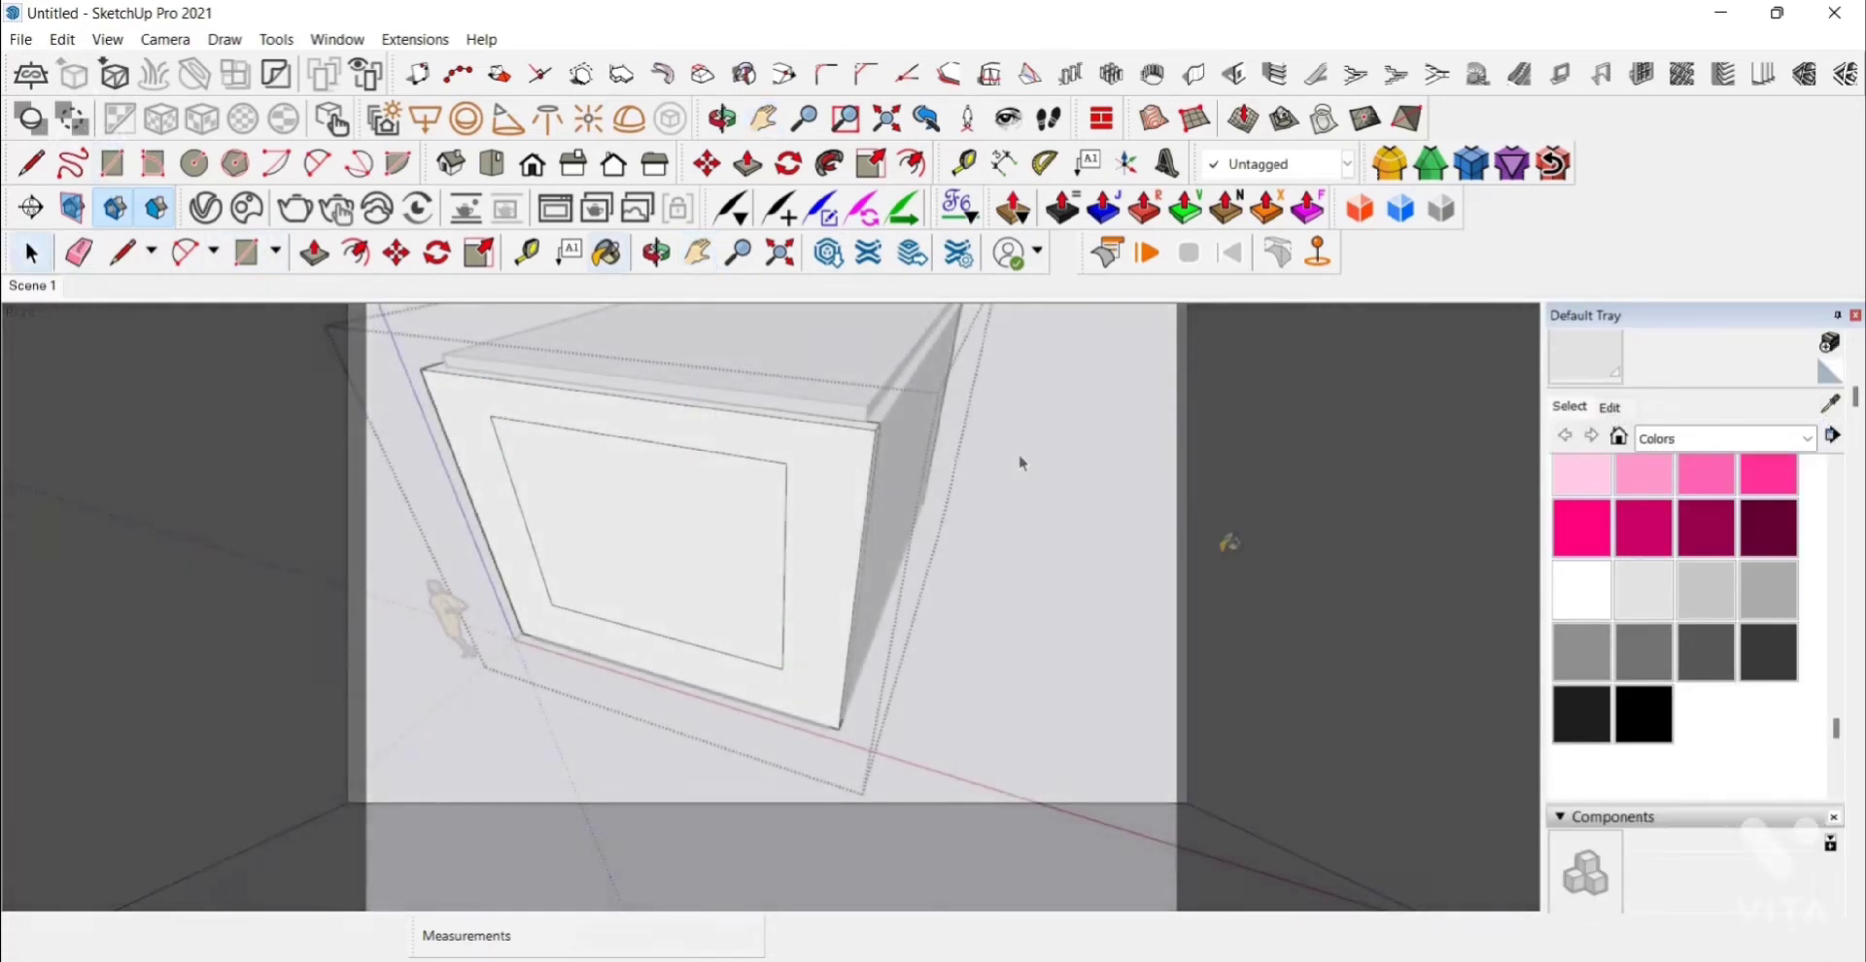
Step: Hide the ceiling slab to open up the view into the room
right_click(783, 355)
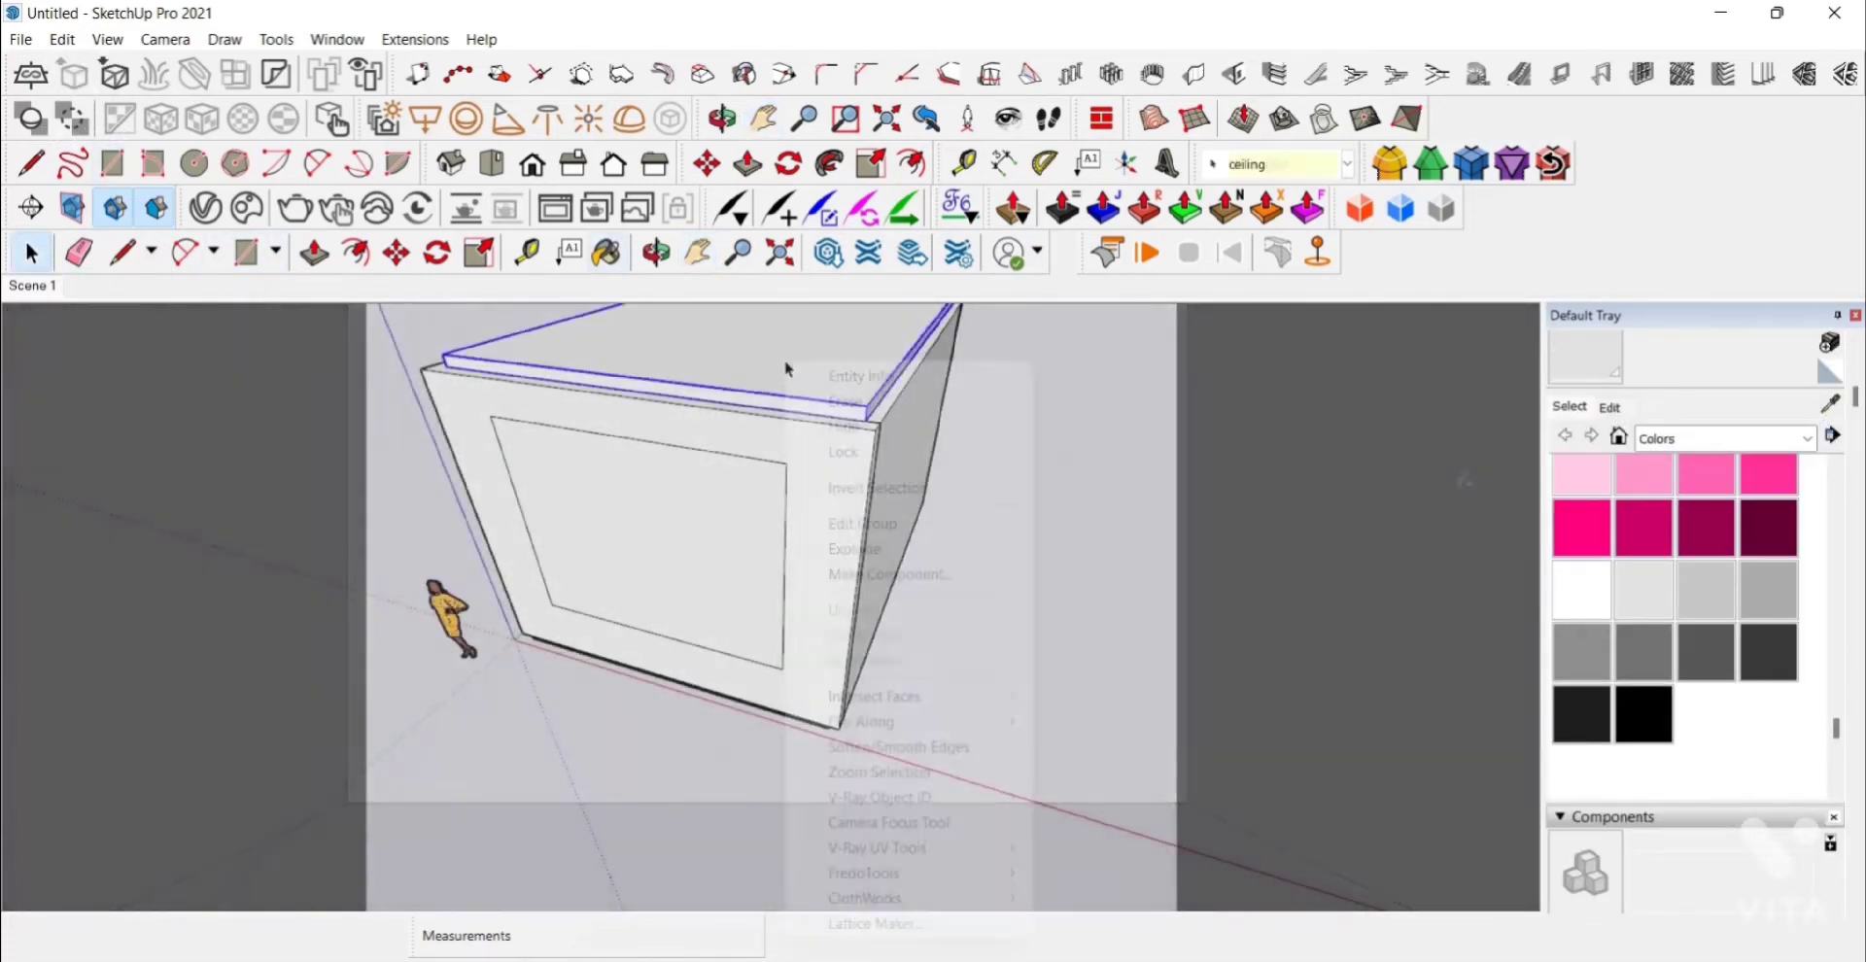
left_click(855, 445)
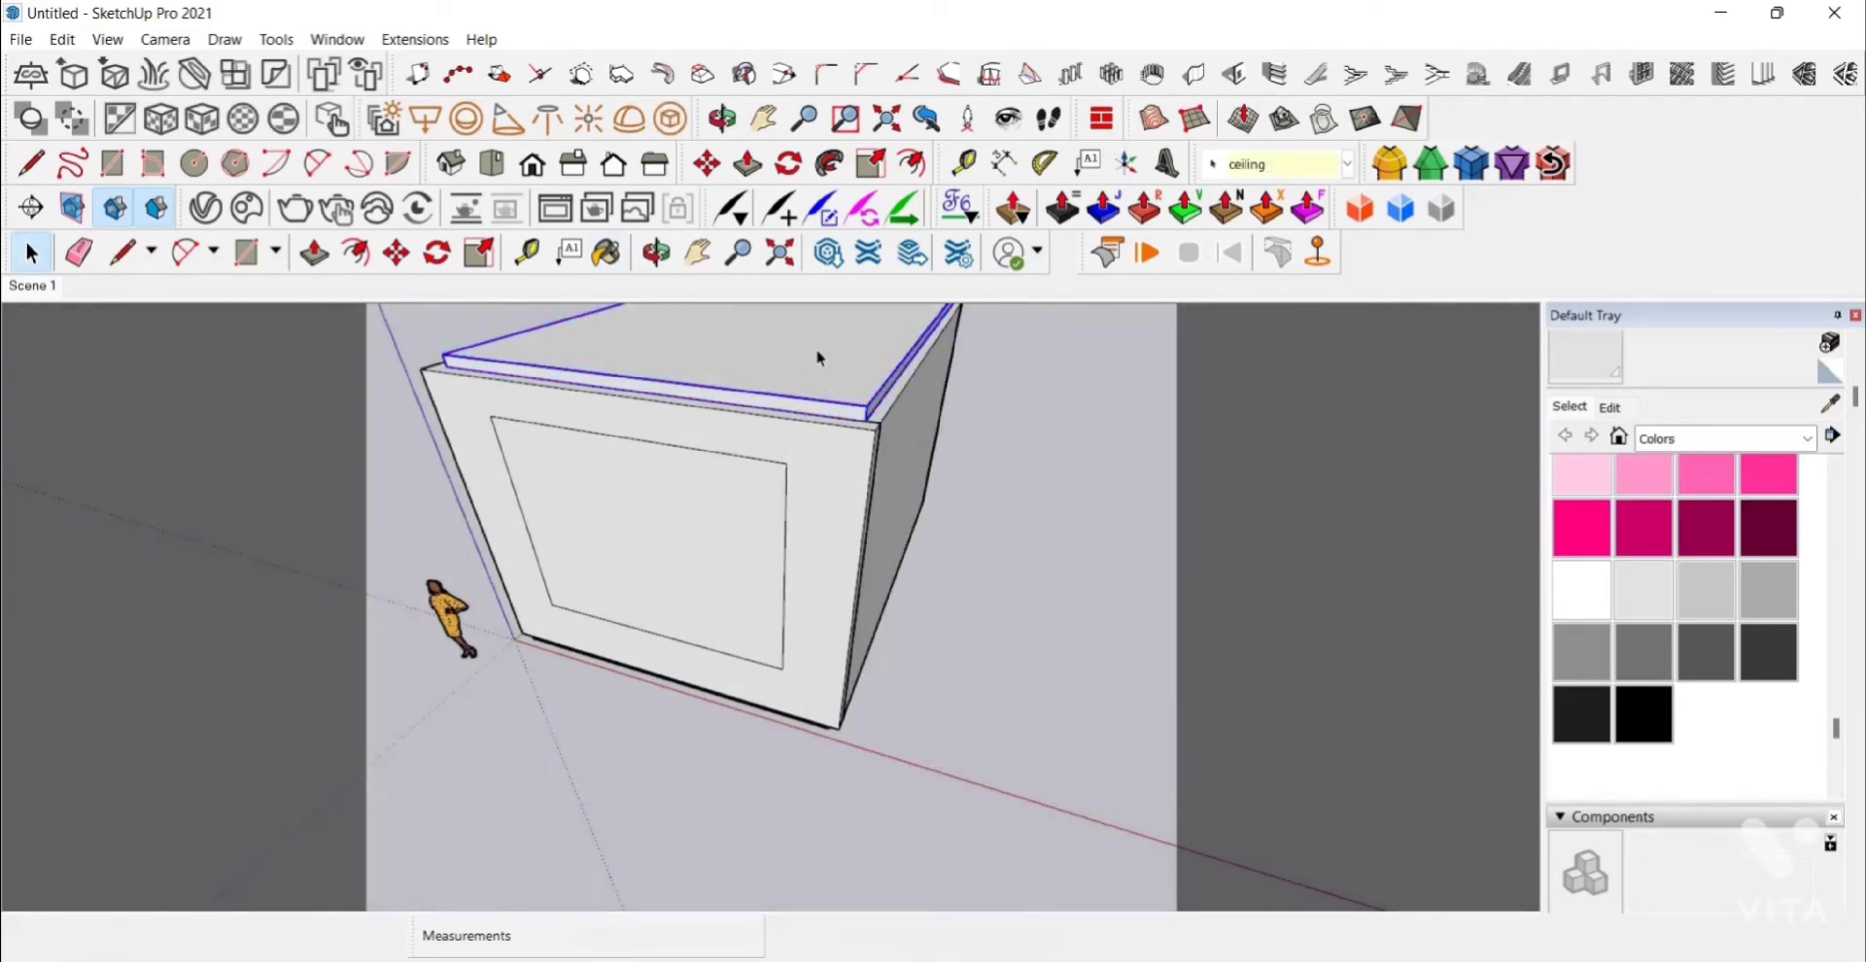
right_click(817, 354)
left_click(857, 414)
Step: Push the window rectangle 8 1/2" through the side wall to cut an opening, and exit the wall group
scroll(799, 426, "up", 5)
scroll(799, 425, "down", 8)
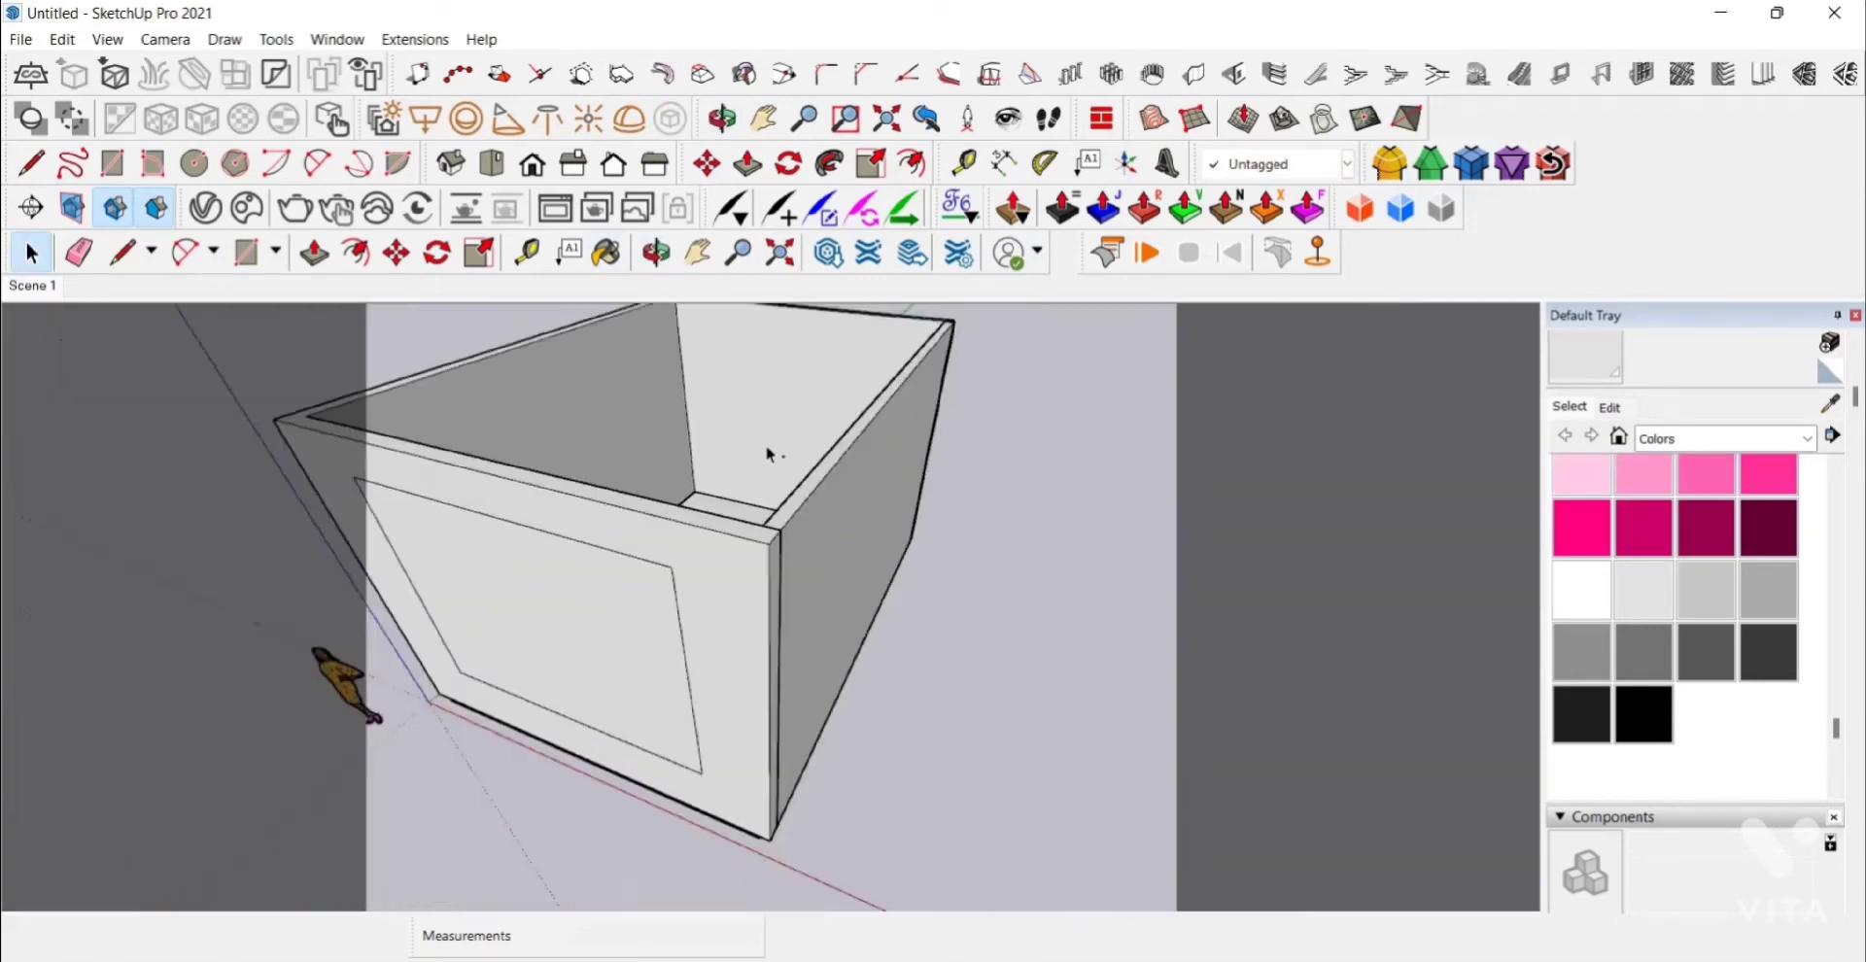
middle_click_drag(769, 450, 325, 534)
scroll(700, 453, "up", 4)
middle_click_drag(700, 454, 797, 503)
scroll(797, 503, "down", 4)
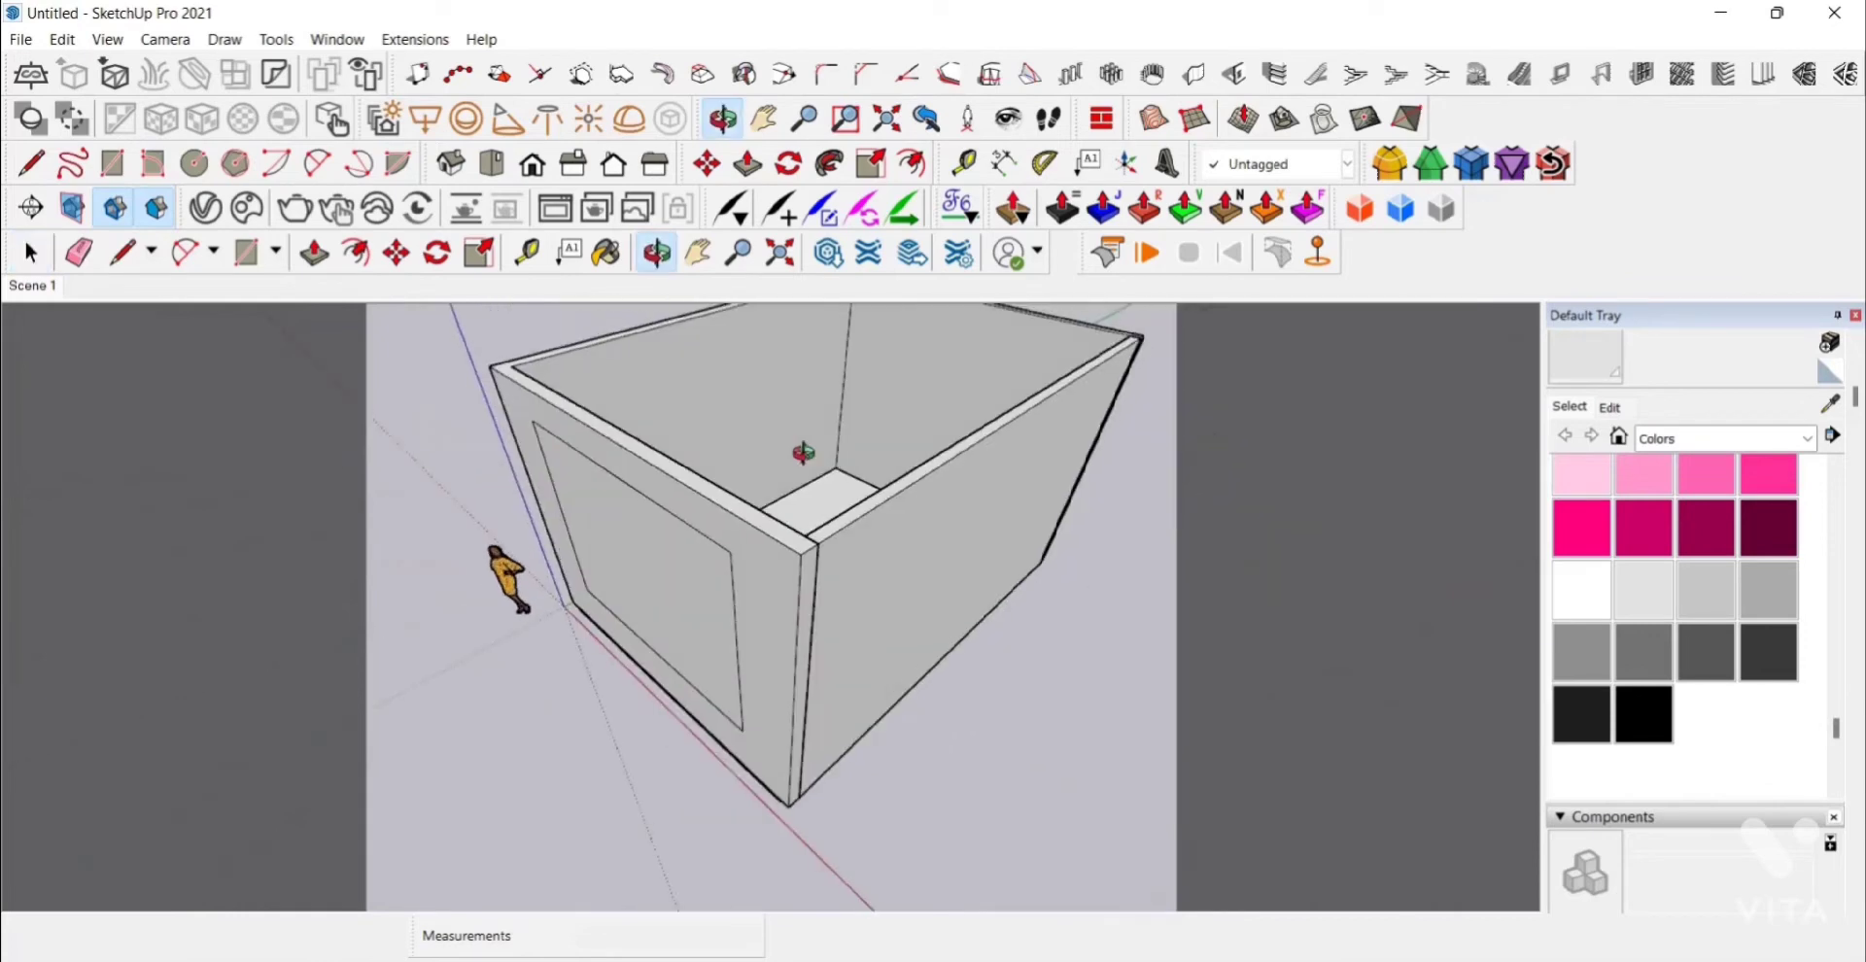
key("p")
left_click(700, 571)
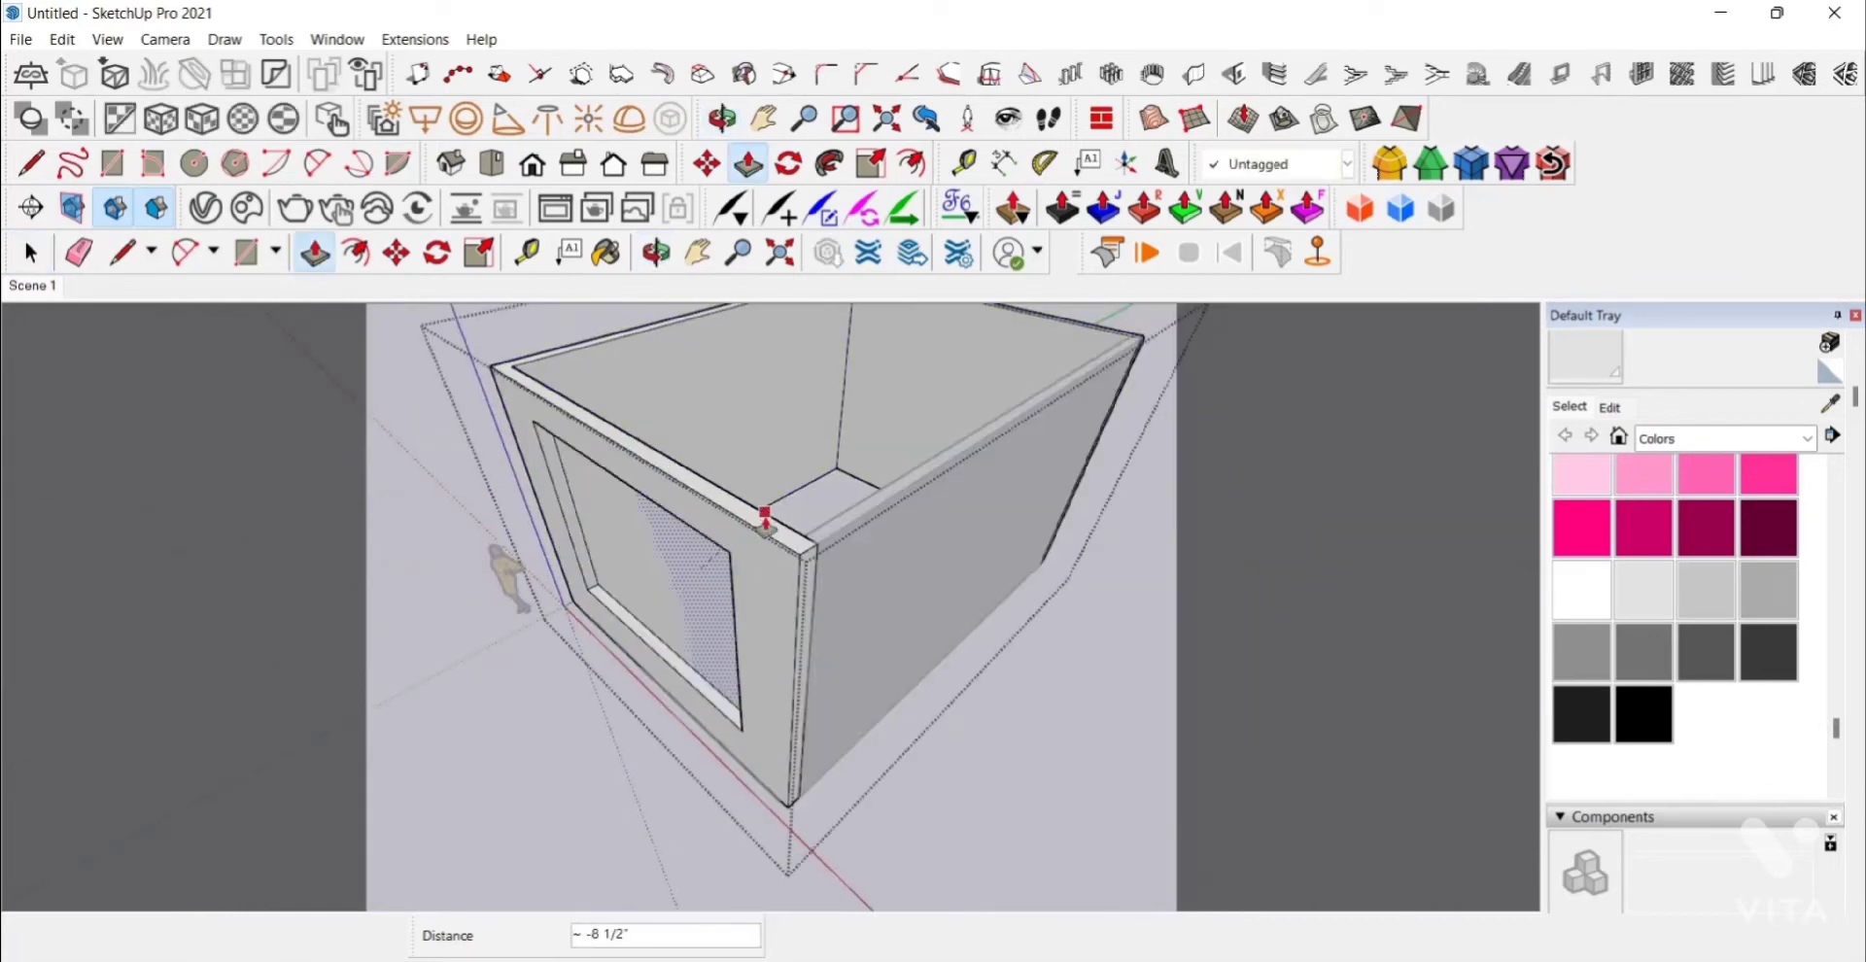
left_click(580, 406)
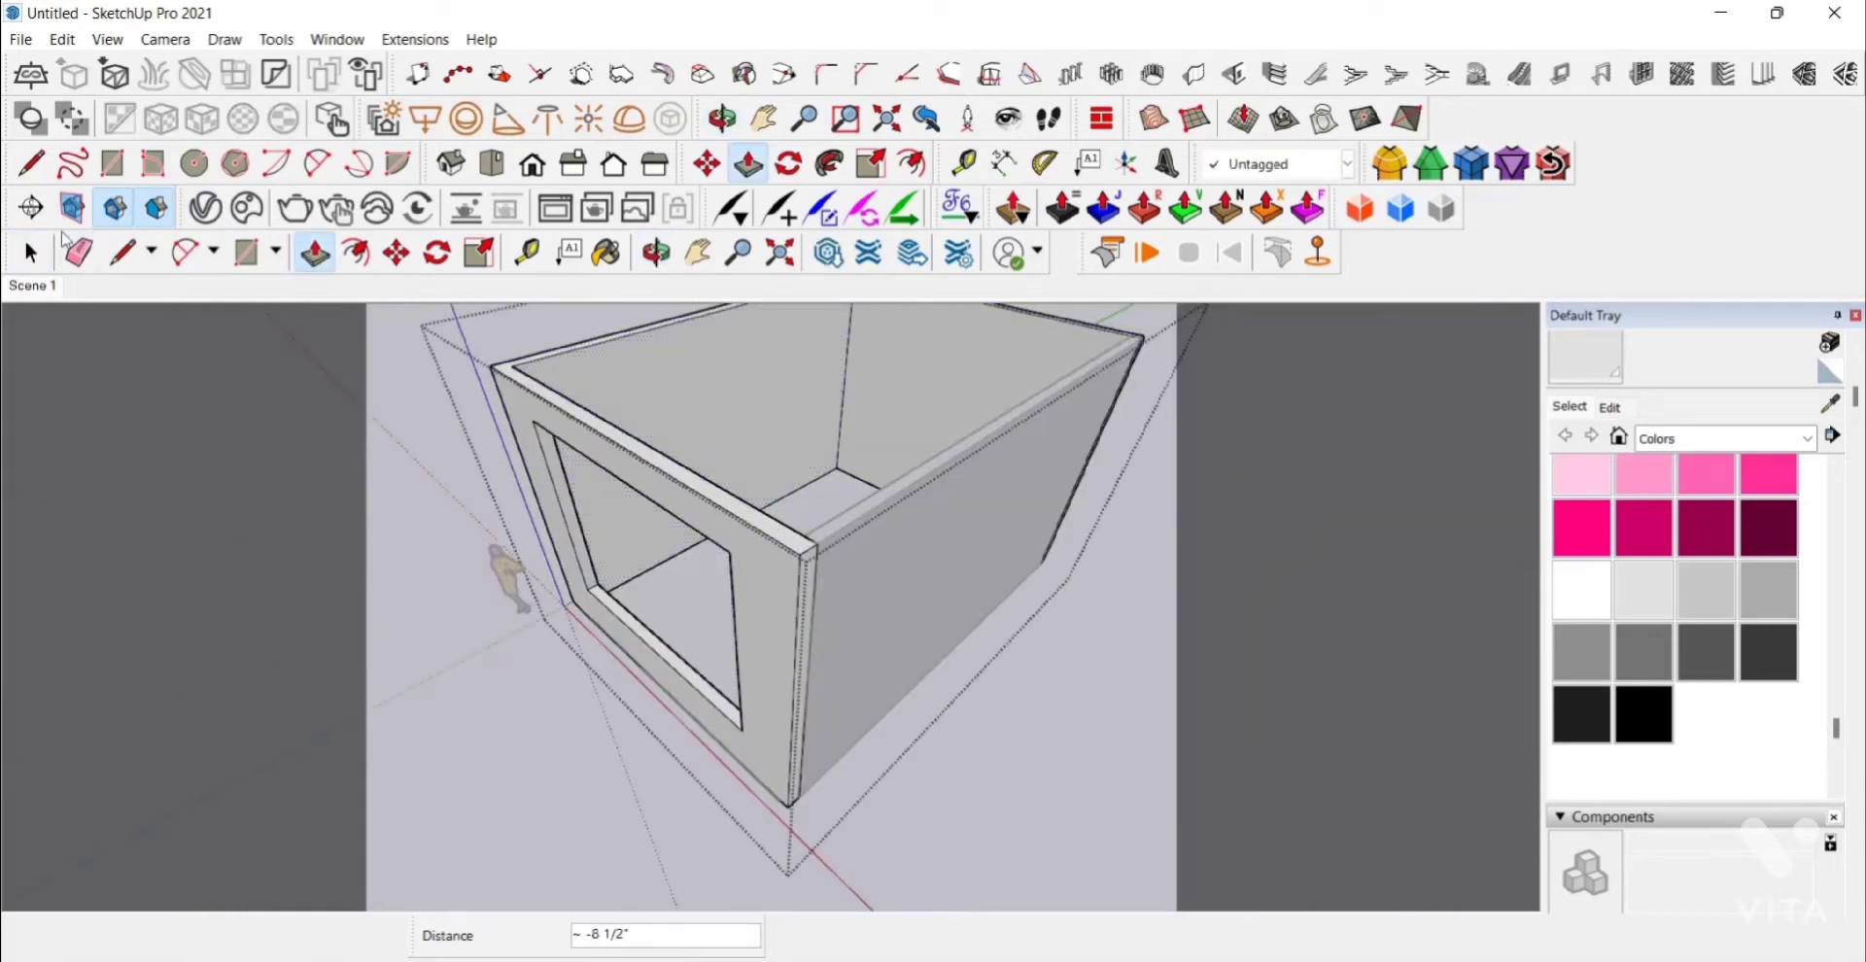
left_click(37, 253)
left_click(62, 344)
Step: Return to Scene 1, turn on shadows and set the sun to 08:36 on 12/31
left_click(45, 286)
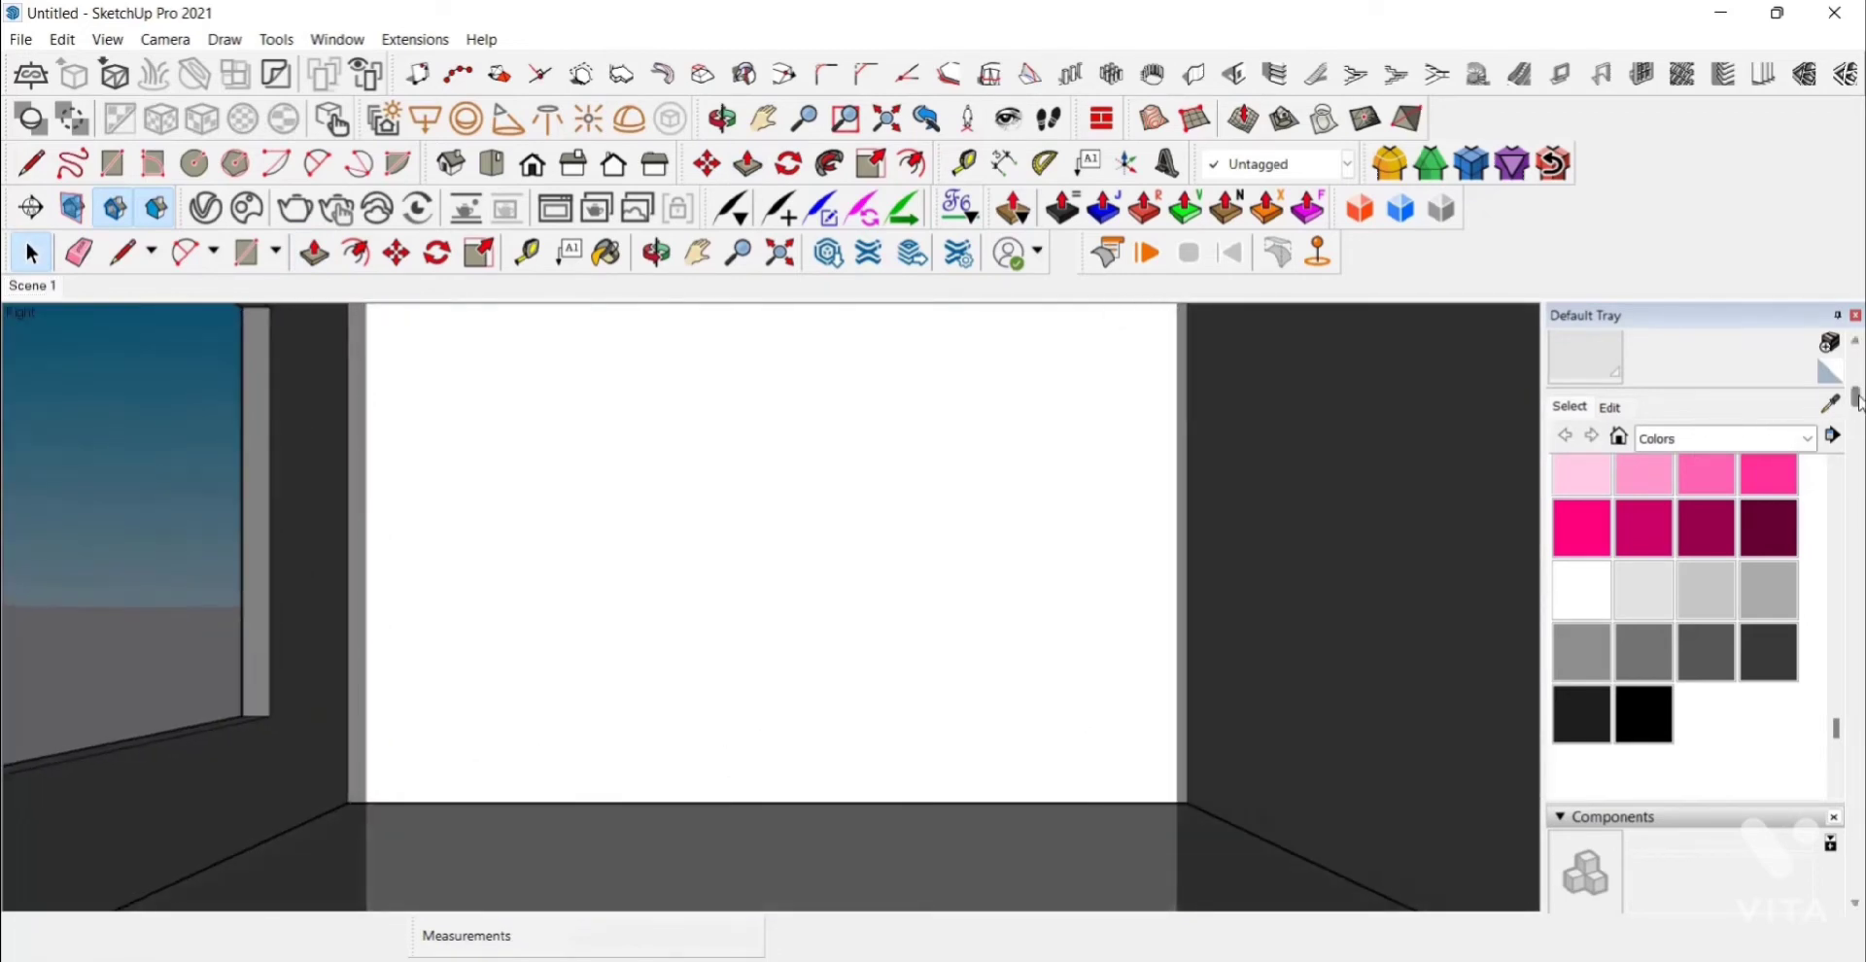
left_click_drag(1857, 400, 1857, 671)
left_click(1568, 398)
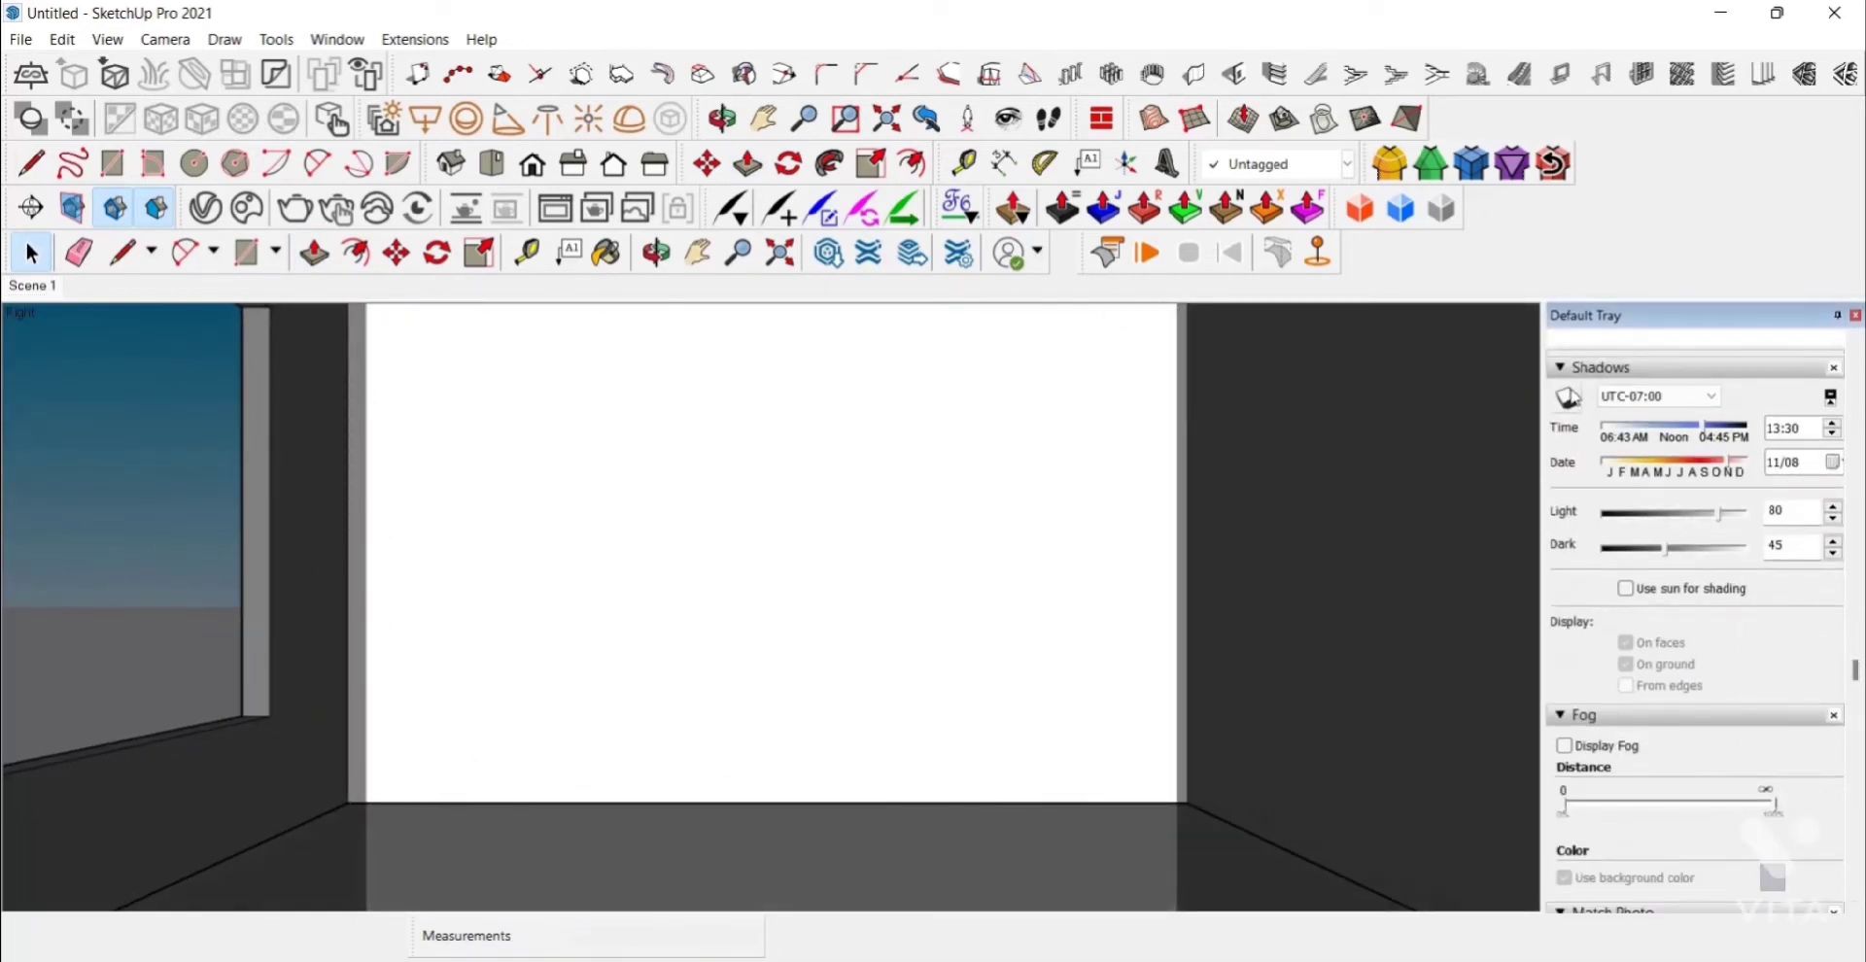
left_click_drag(1713, 434, 1770, 471)
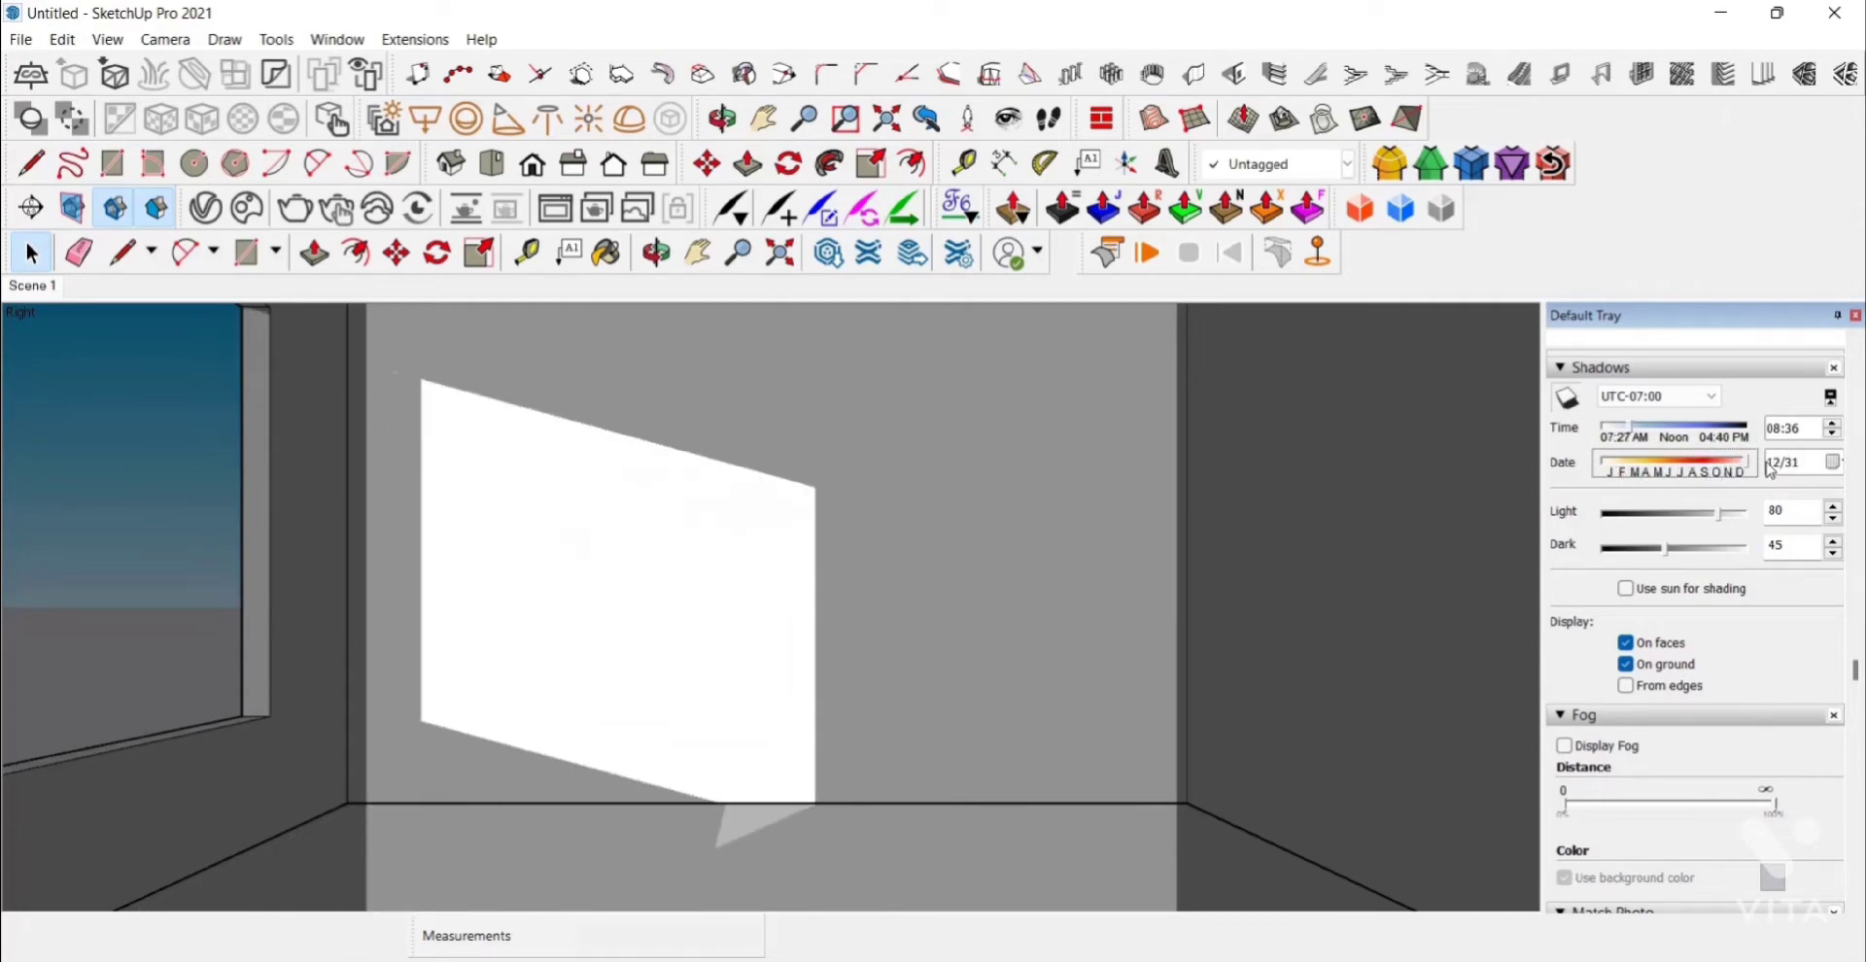
Step: Set the V-Ray SunLight's intensity multiplier to 0.9 and its size multiplier to 25
left_click(220, 222)
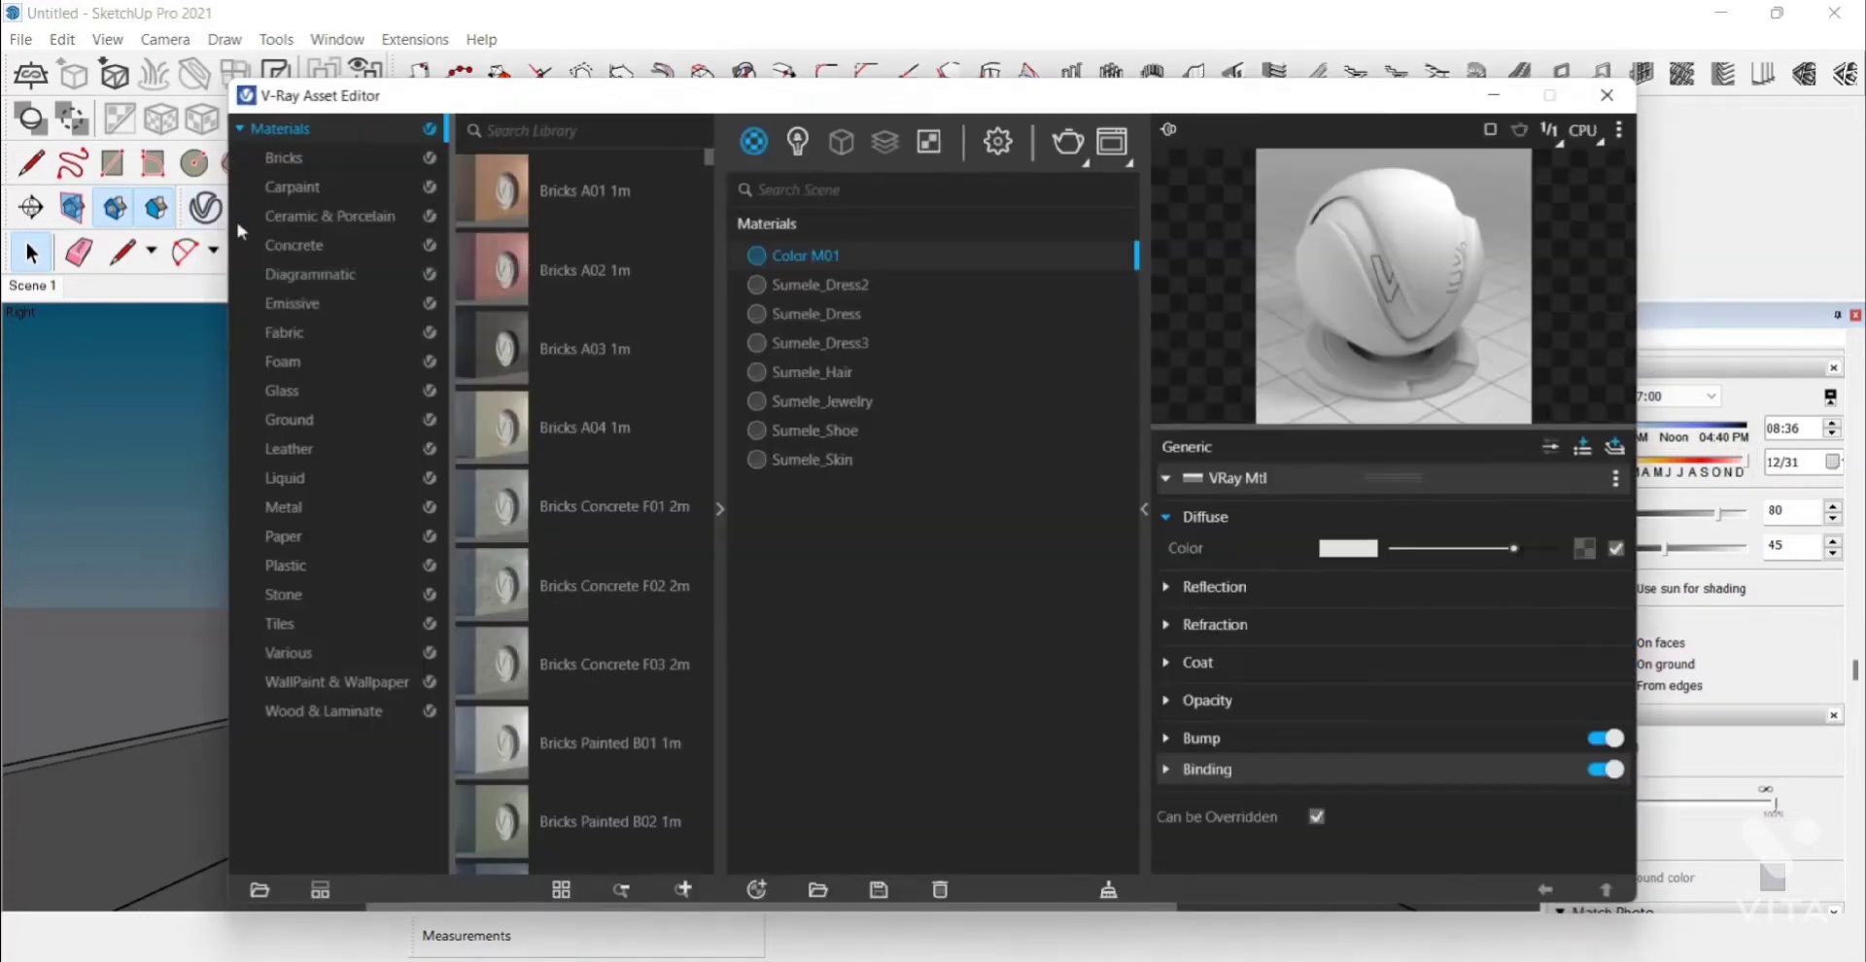
left_click(796, 144)
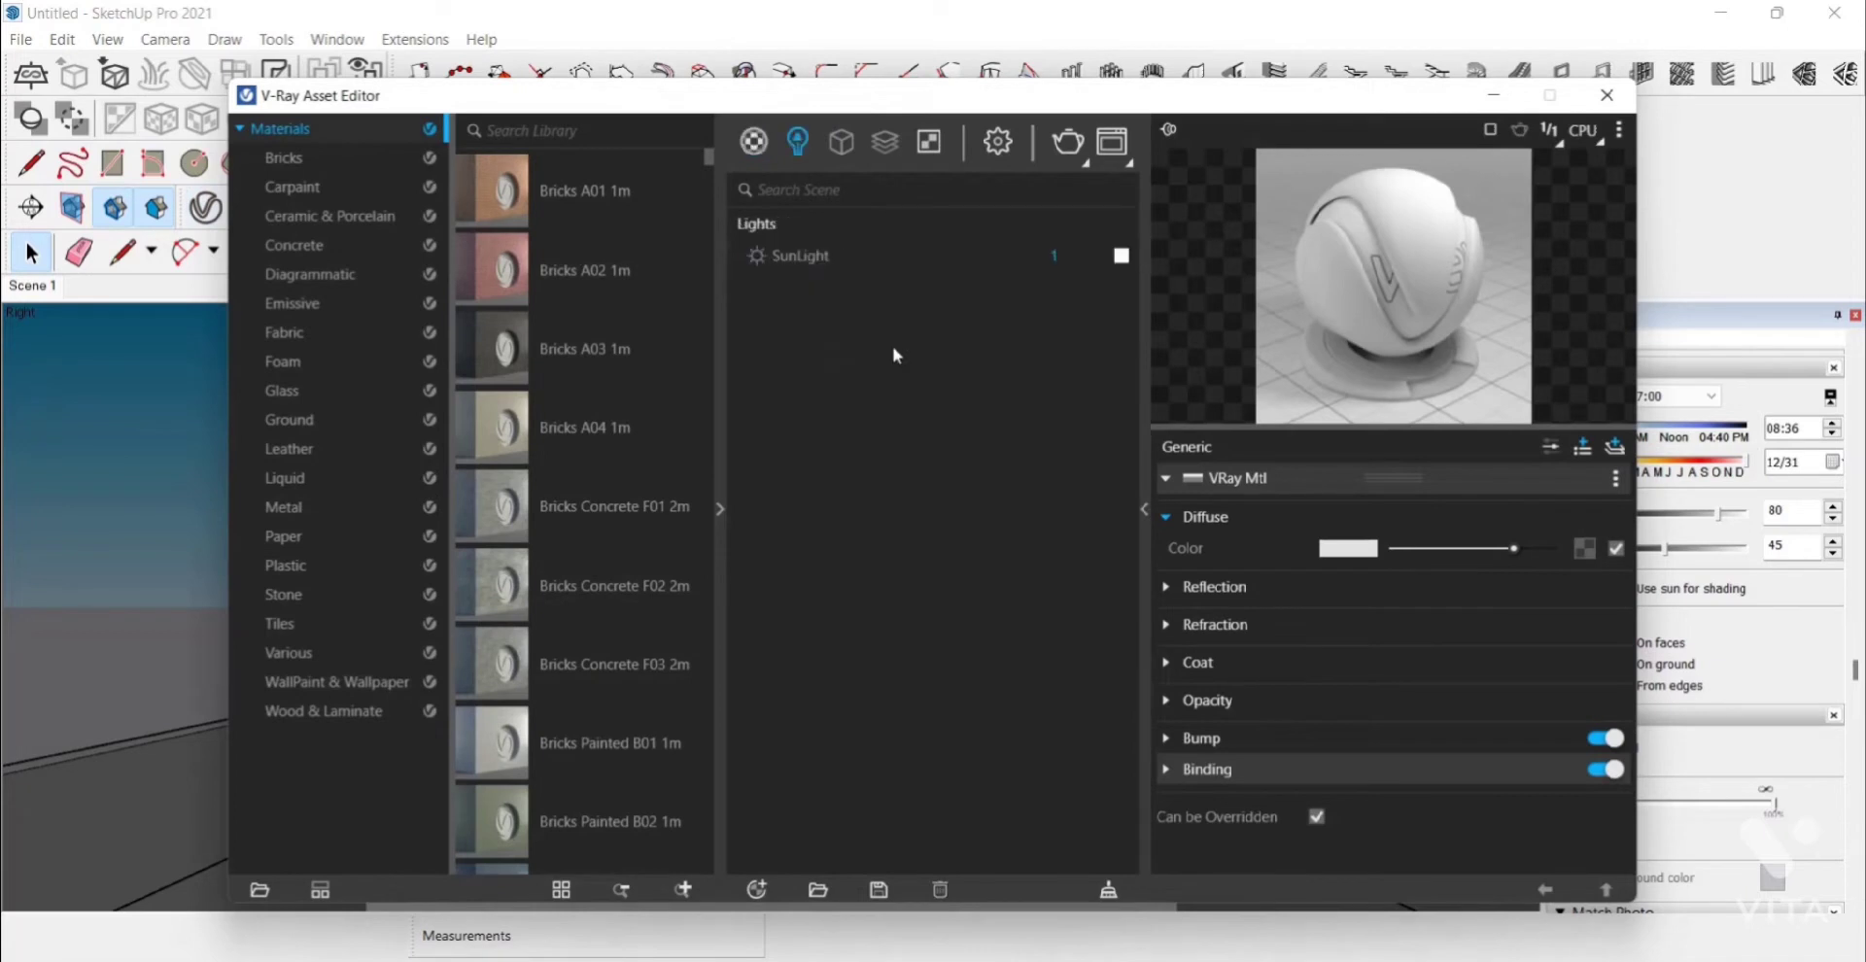
left_click(982, 263)
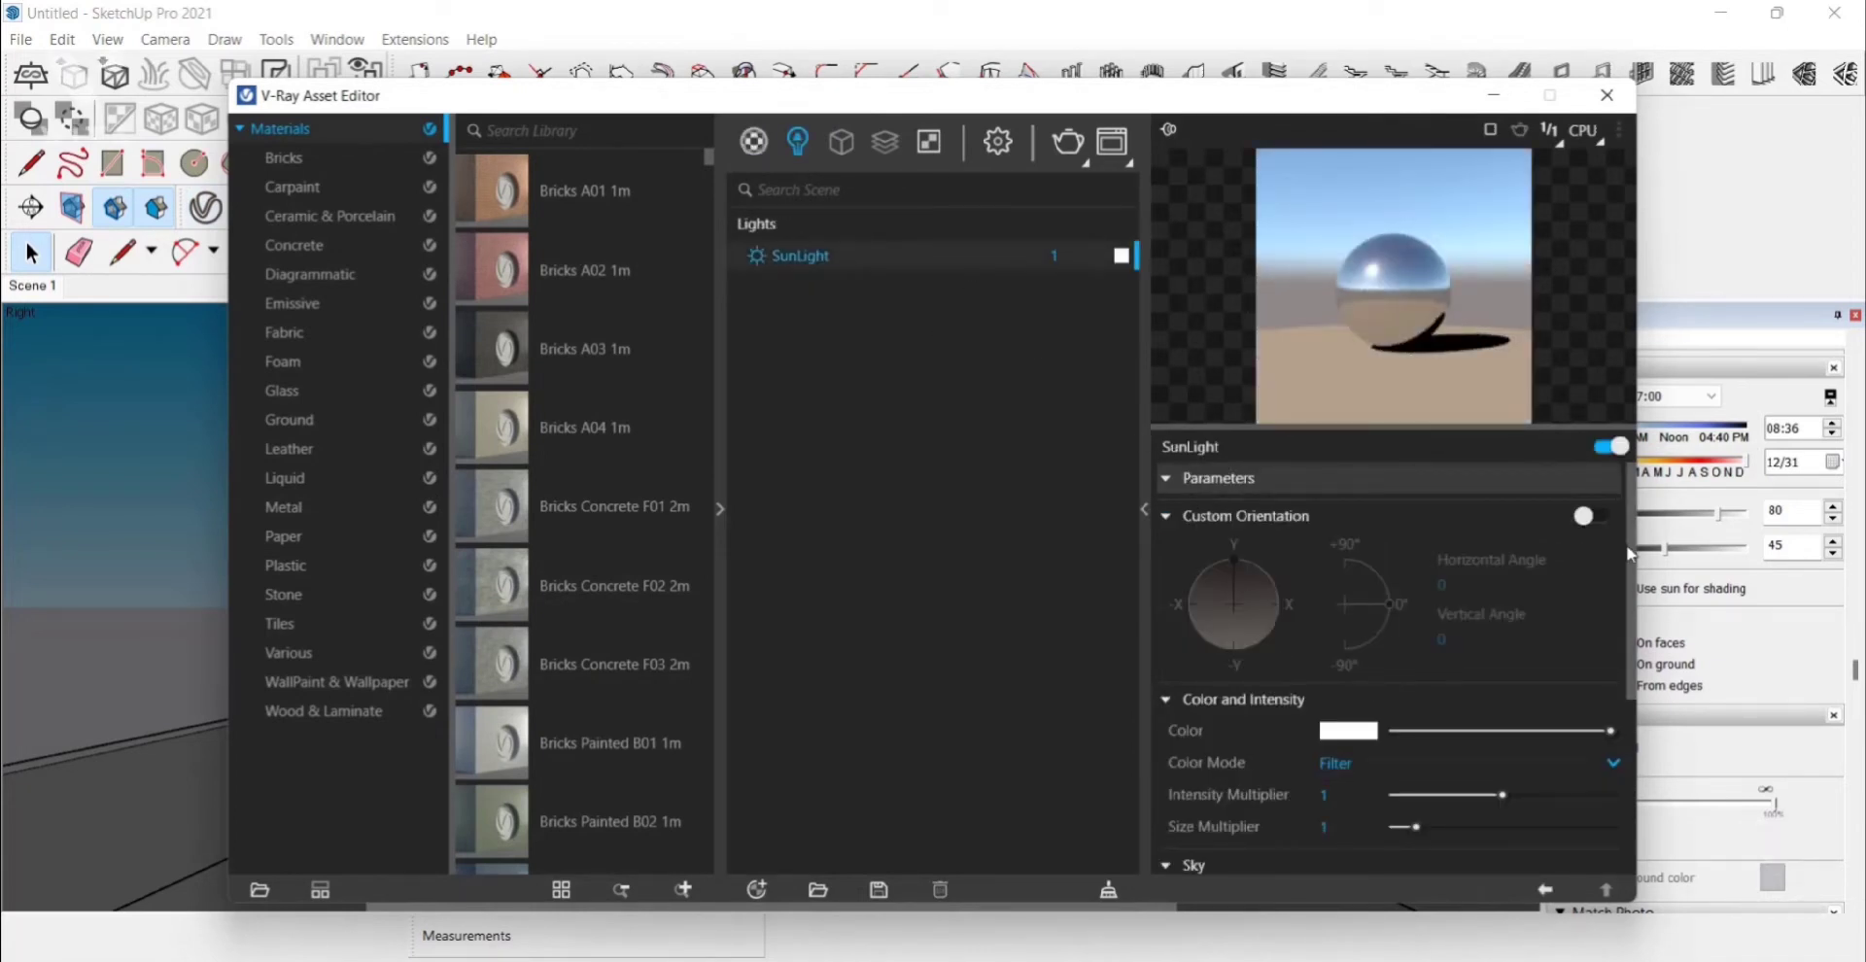
left_click_drag(1632, 552, 1632, 625)
type(".9")
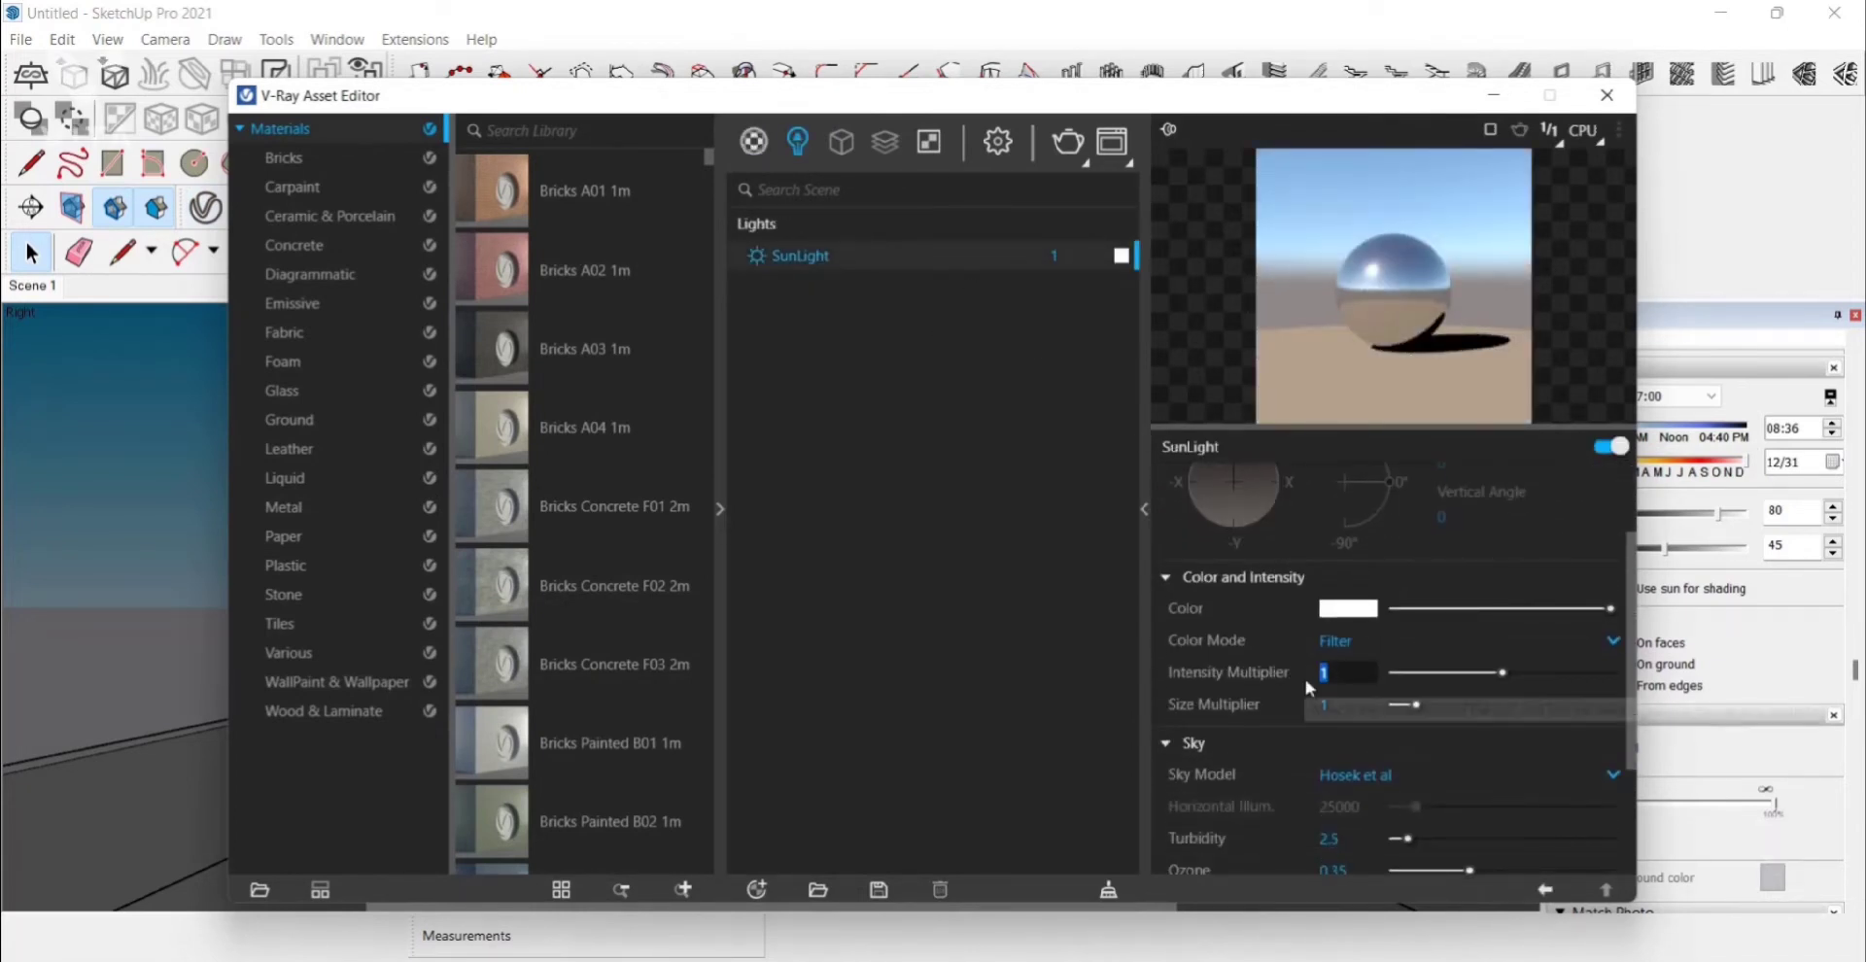
key("Return")
double_click(1300, 714)
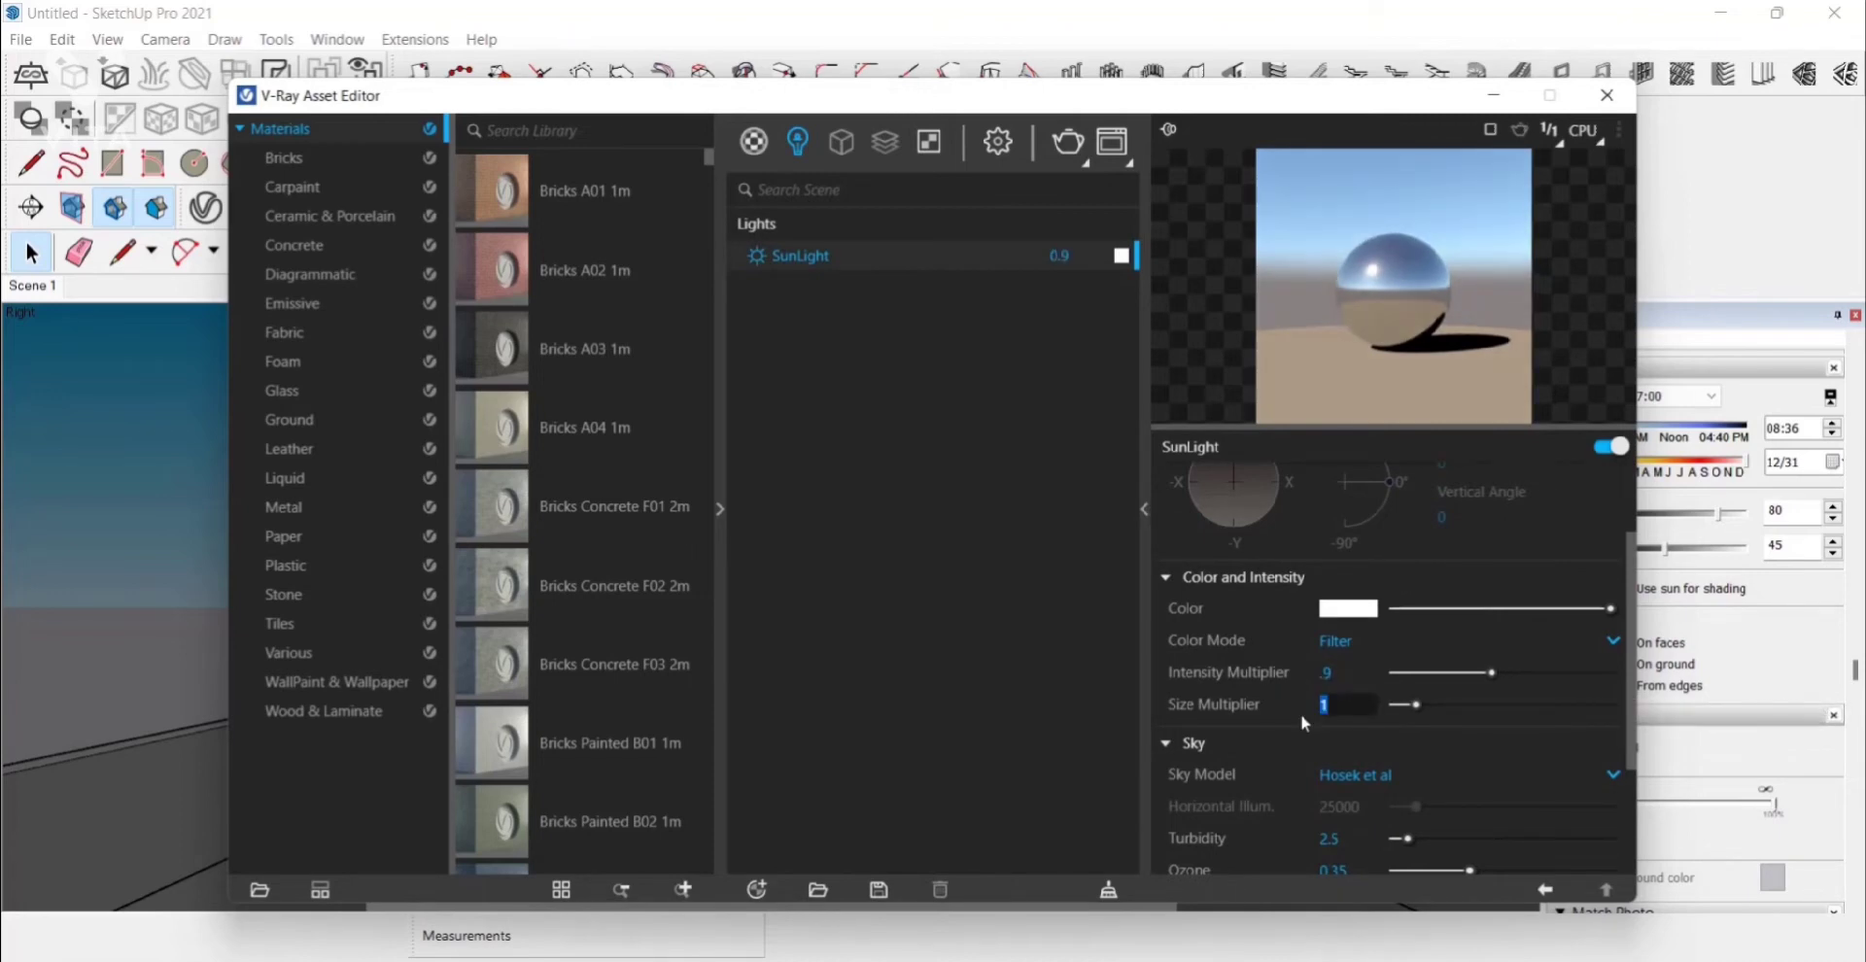
type("25")
key("Return")
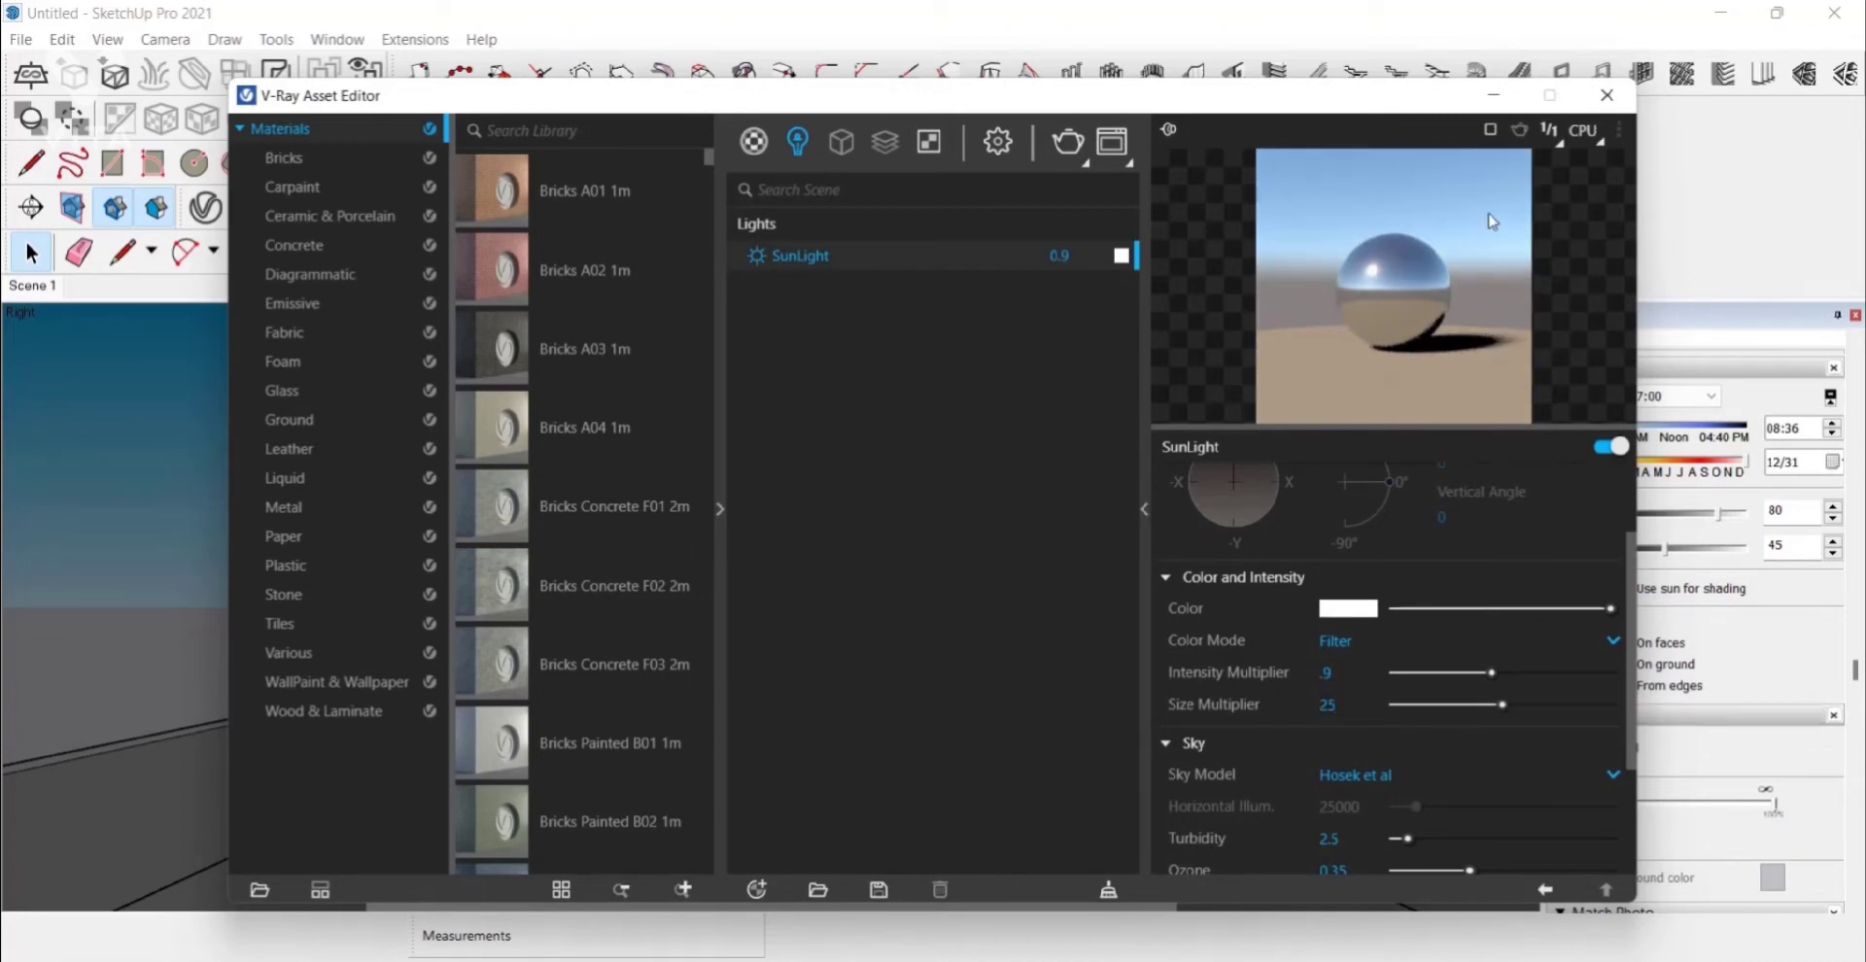
Step: Close the asset editor, test-render the room with V-Ray, and close the frame buffer
left_click(1606, 94)
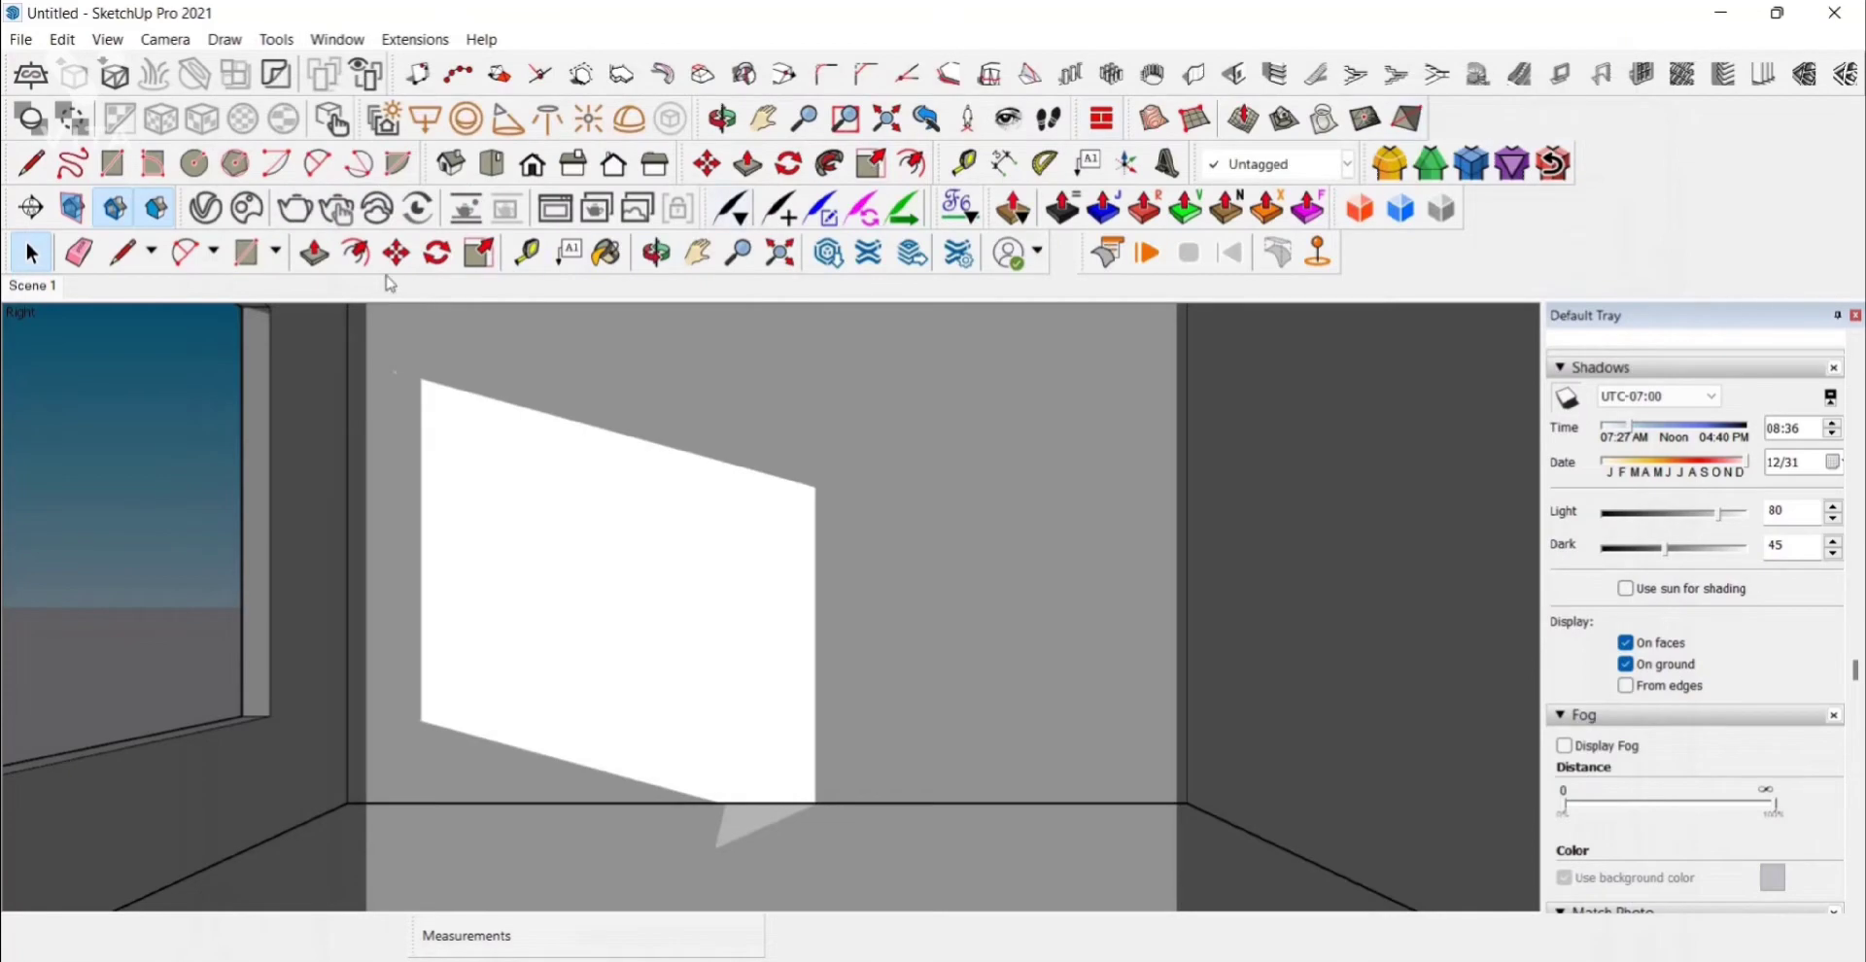
left_click(294, 208)
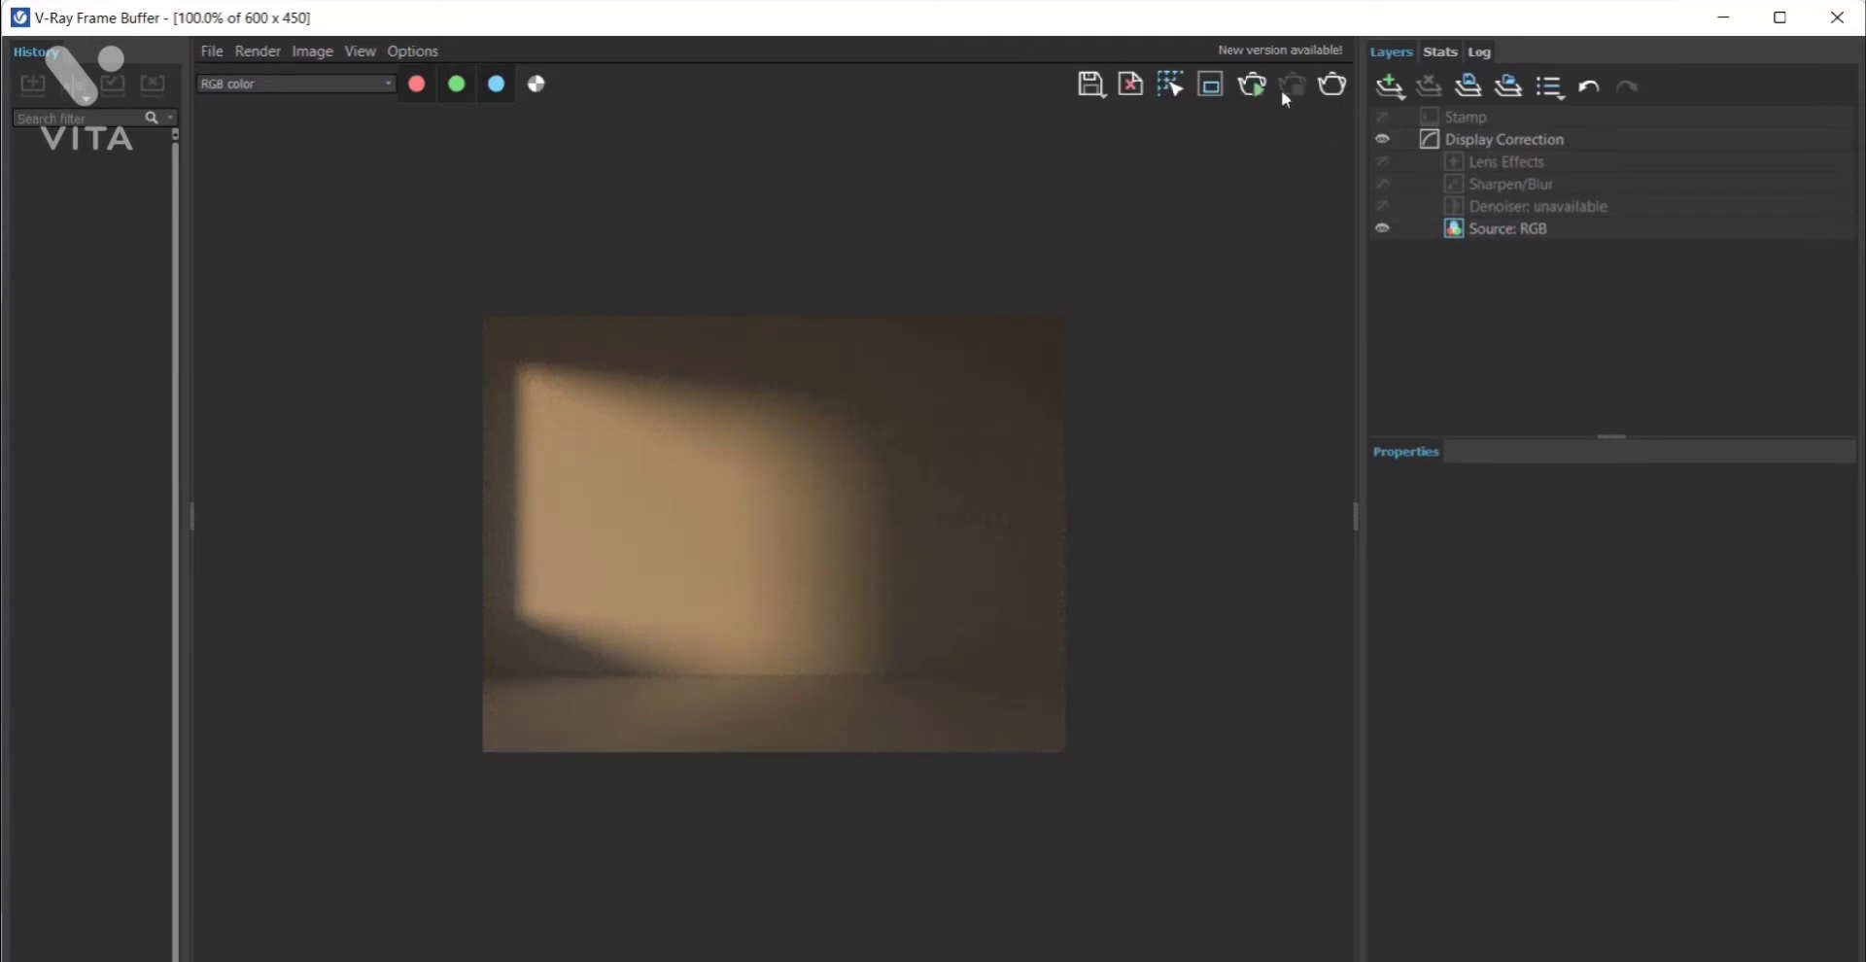
left_click(1837, 18)
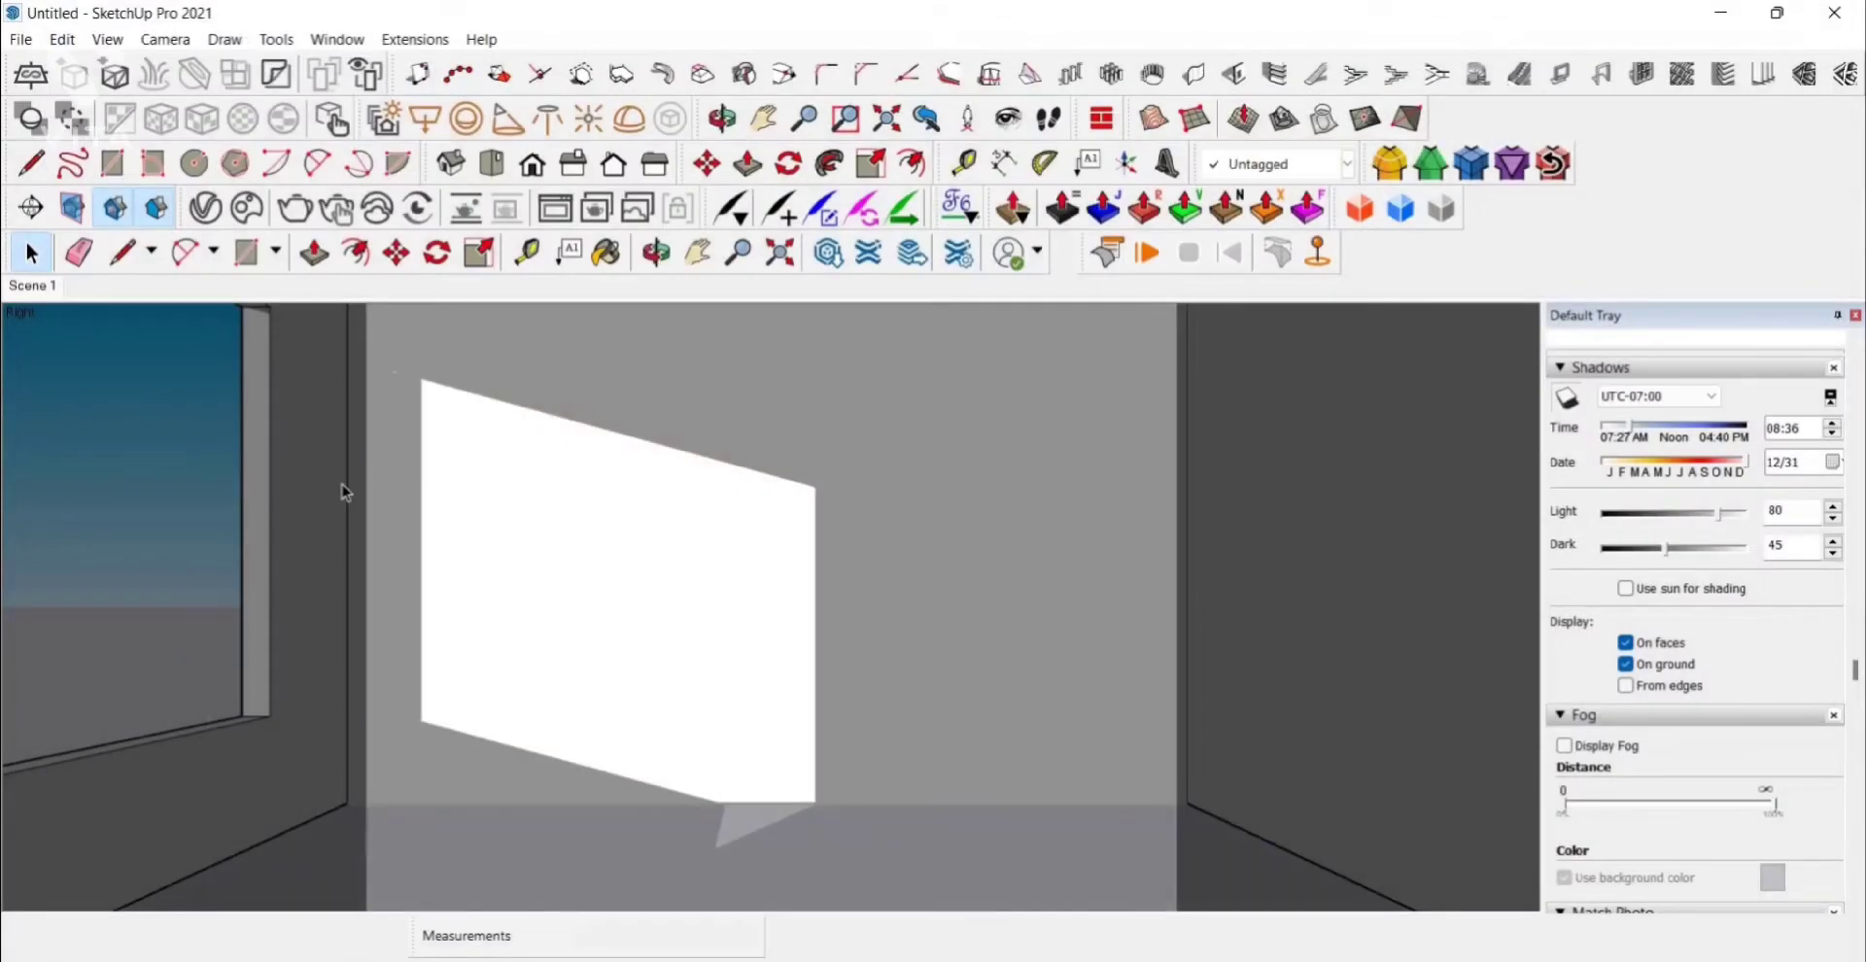
Step: Enlarge the window opening in the side wall and place a V-Ray rectangle light across it
key("p")
left_click(256, 510)
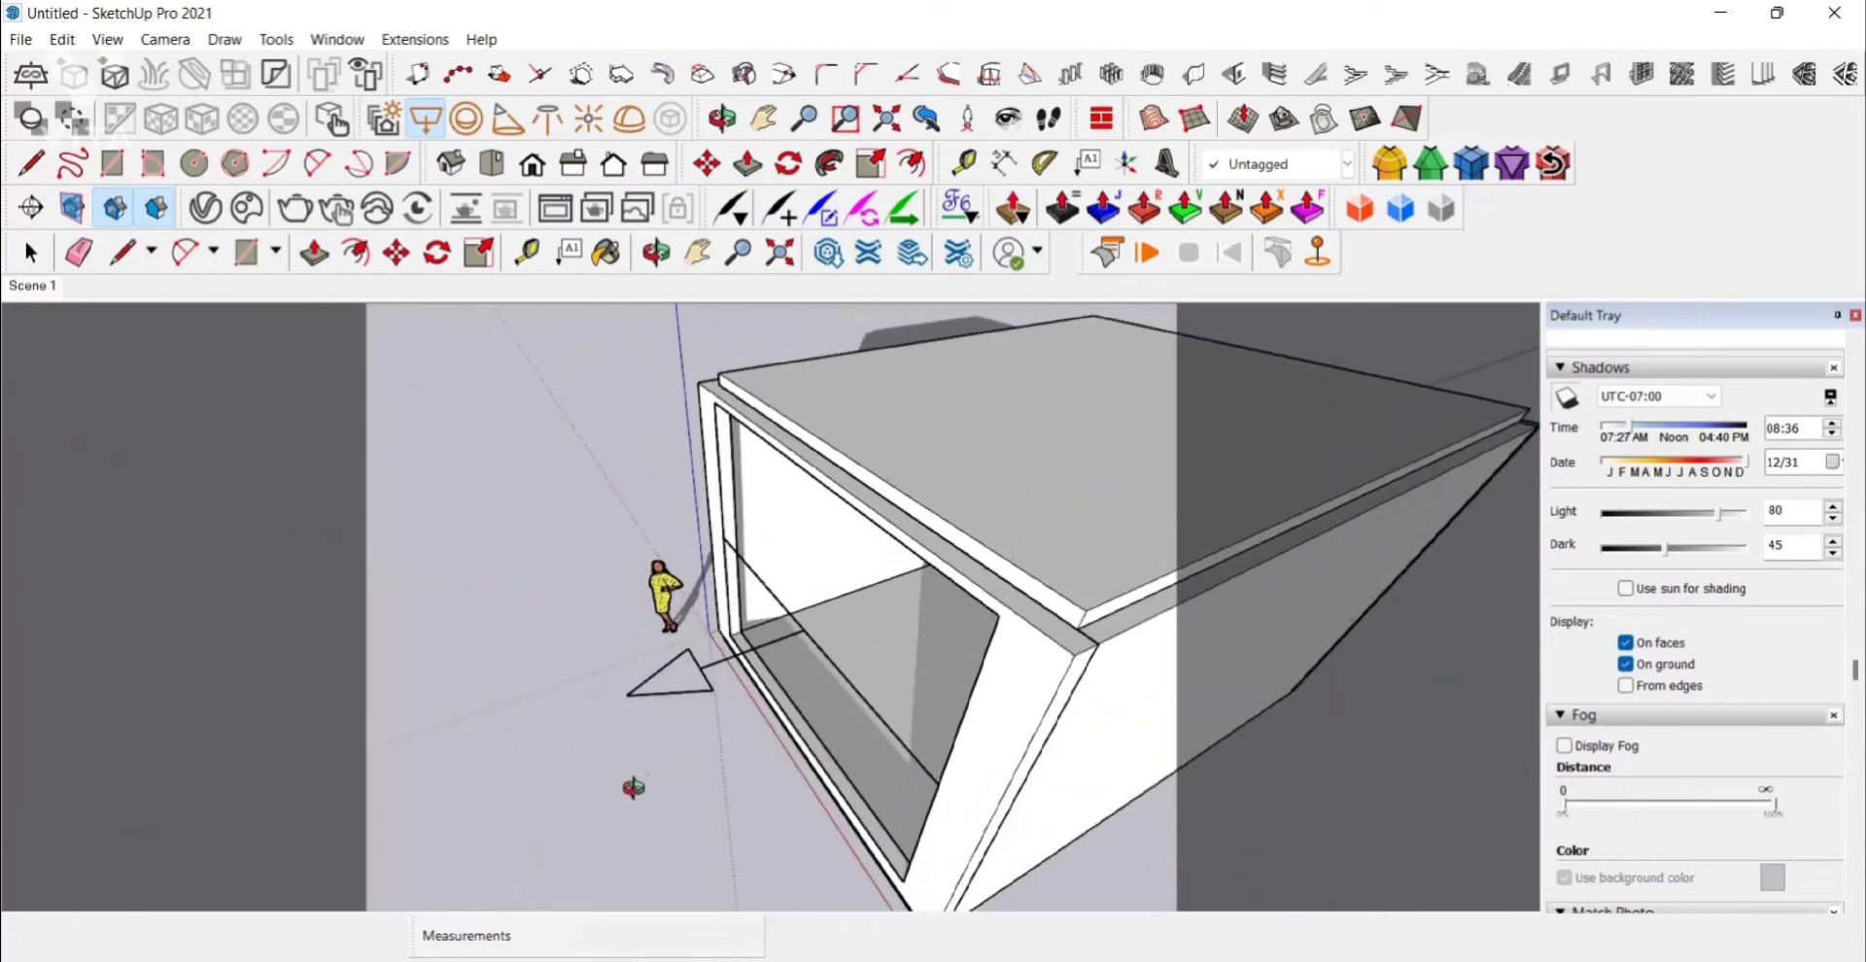
Step: Flip the rectangle light at the window so that it points into the room
key("space")
left_click(637, 704)
right_click(637, 704)
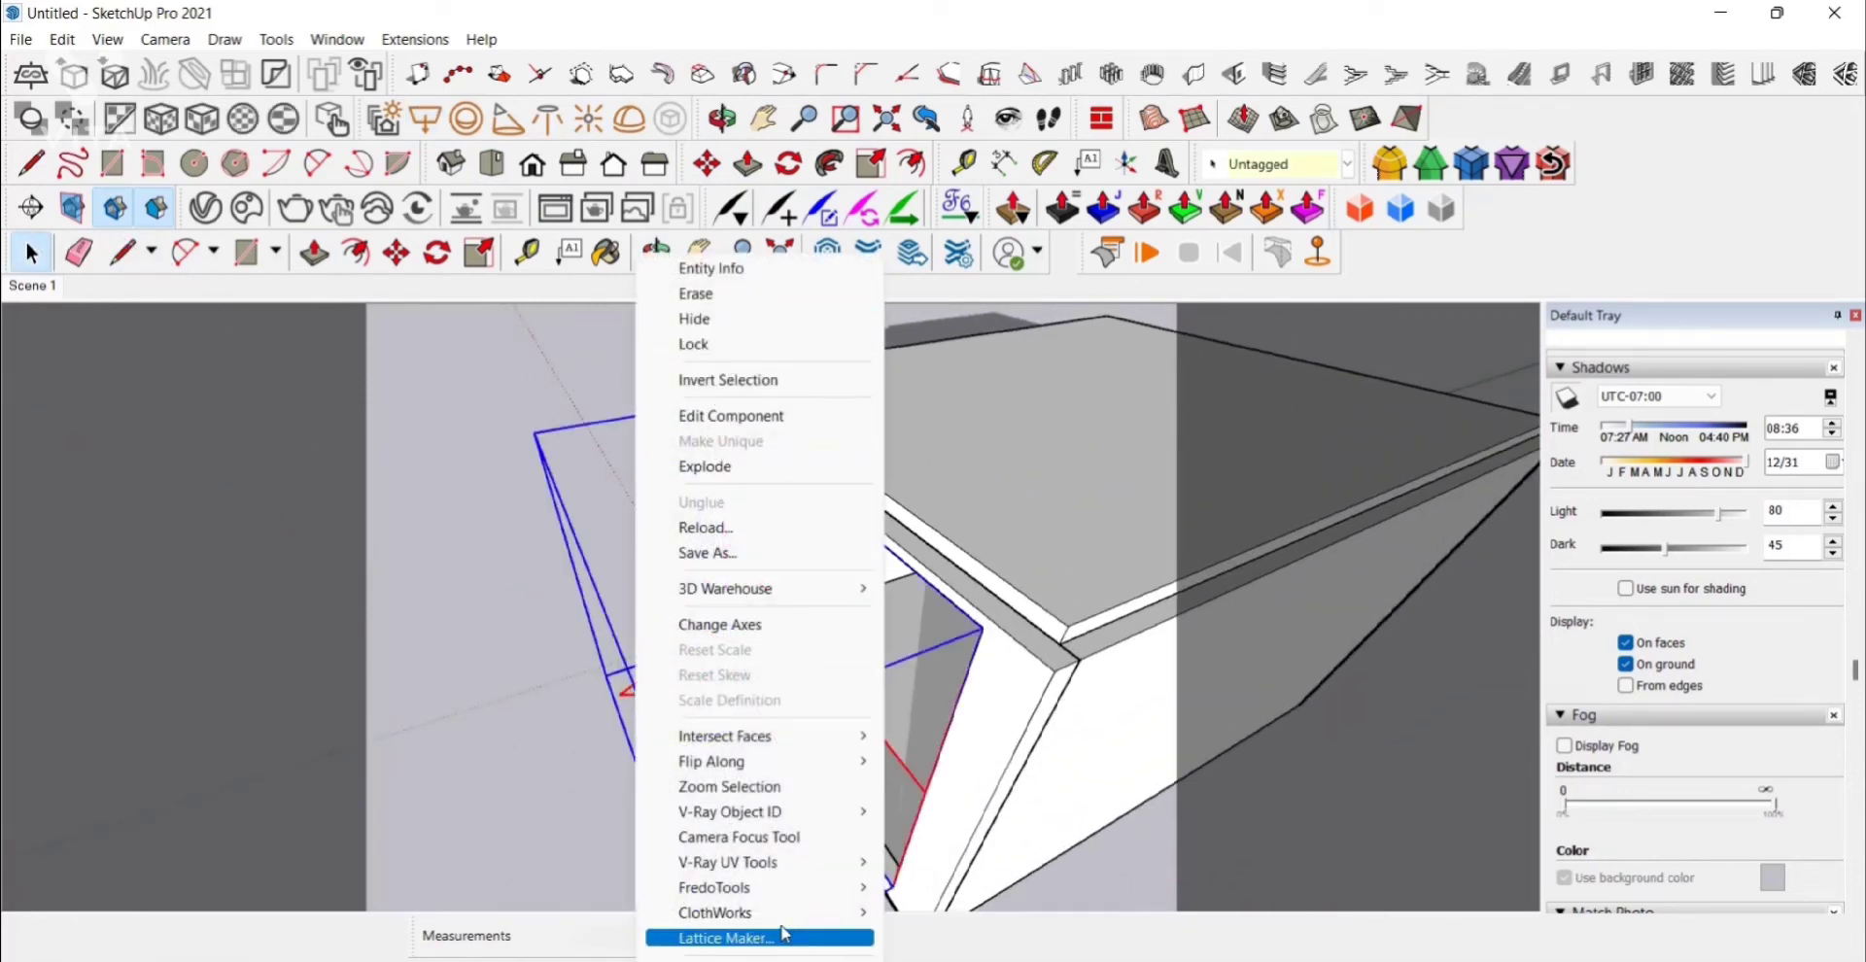
mouse_move(758, 761)
left_click(972, 809)
Step: Move the rectangle light 5' toward the window opening
middle_click_drag(736, 714, 590, 483)
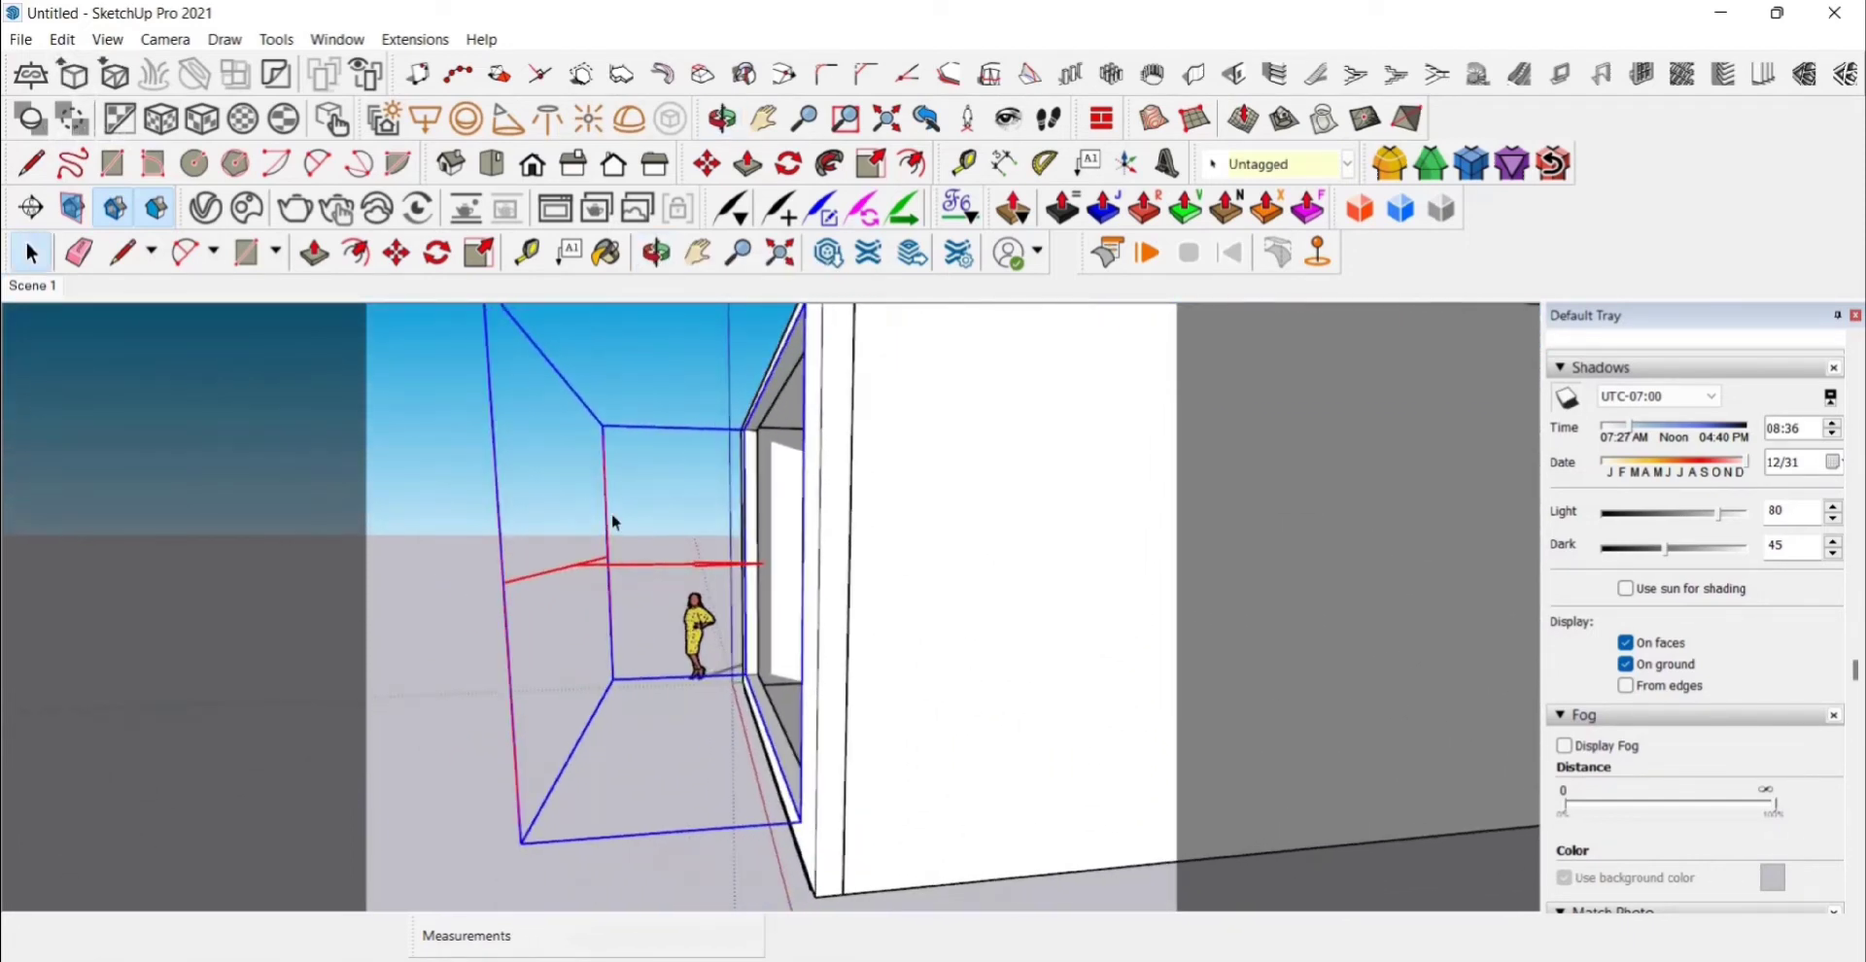
key("m")
left_click(579, 563)
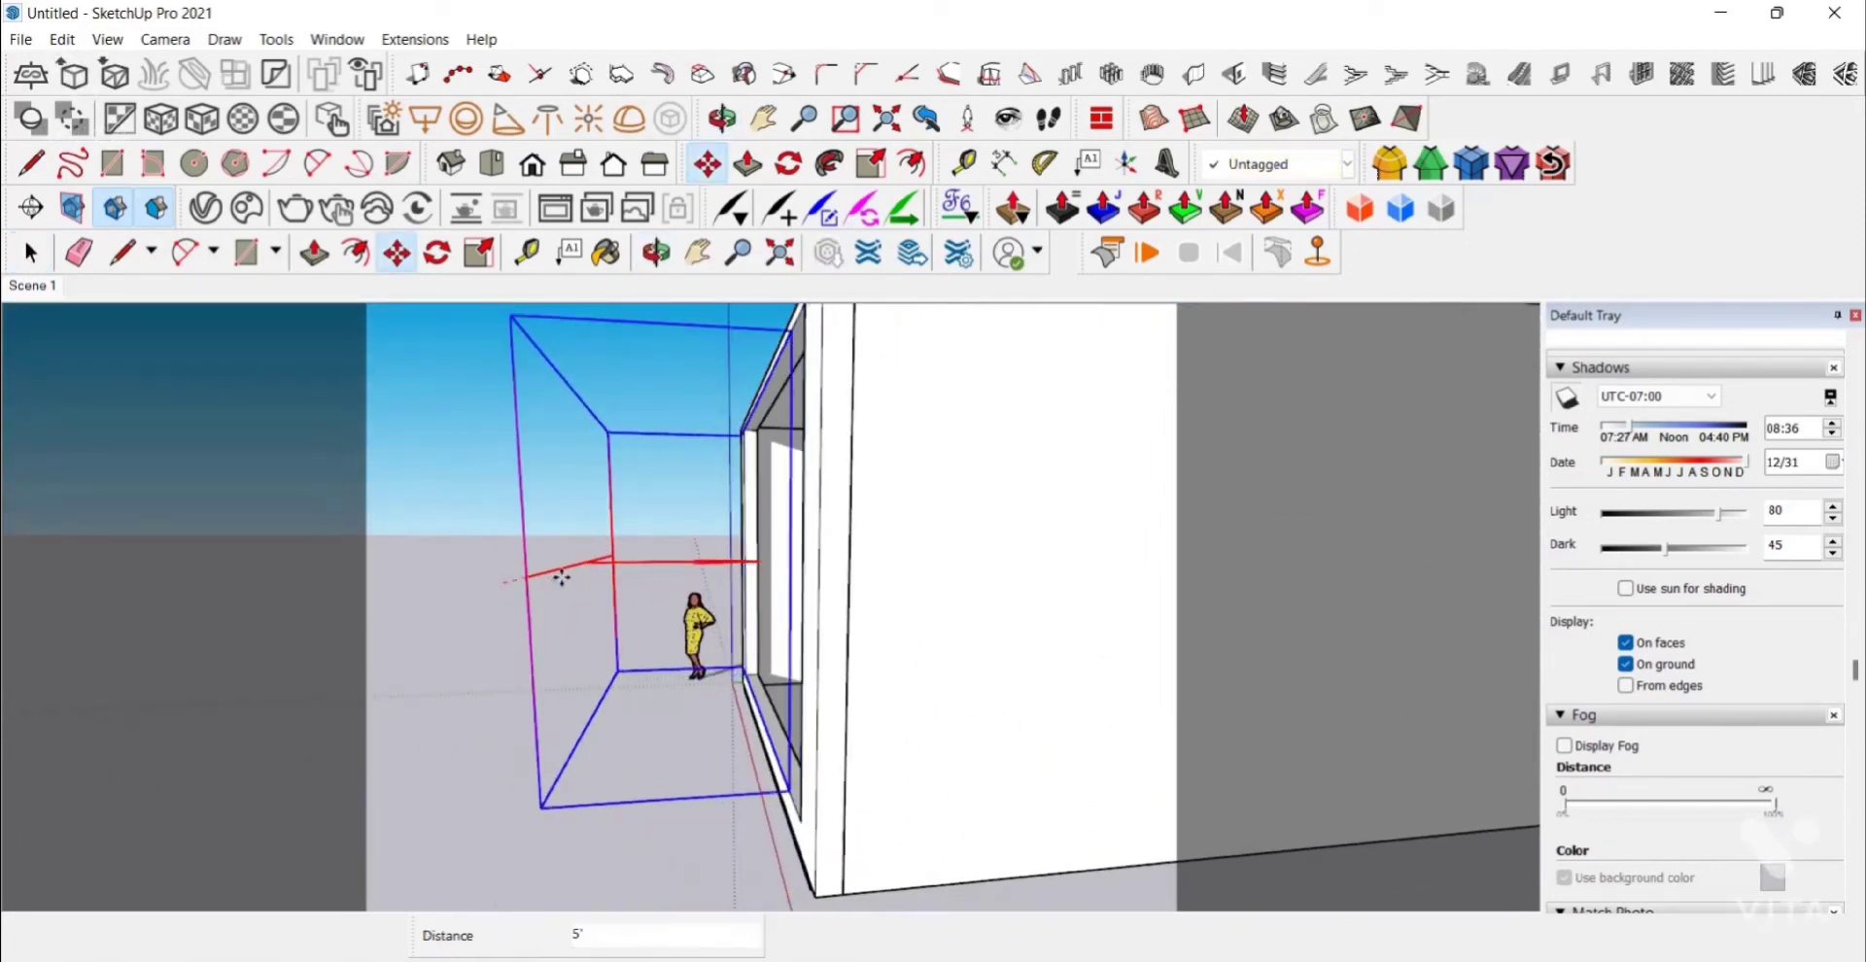
type("5'")
key("Return")
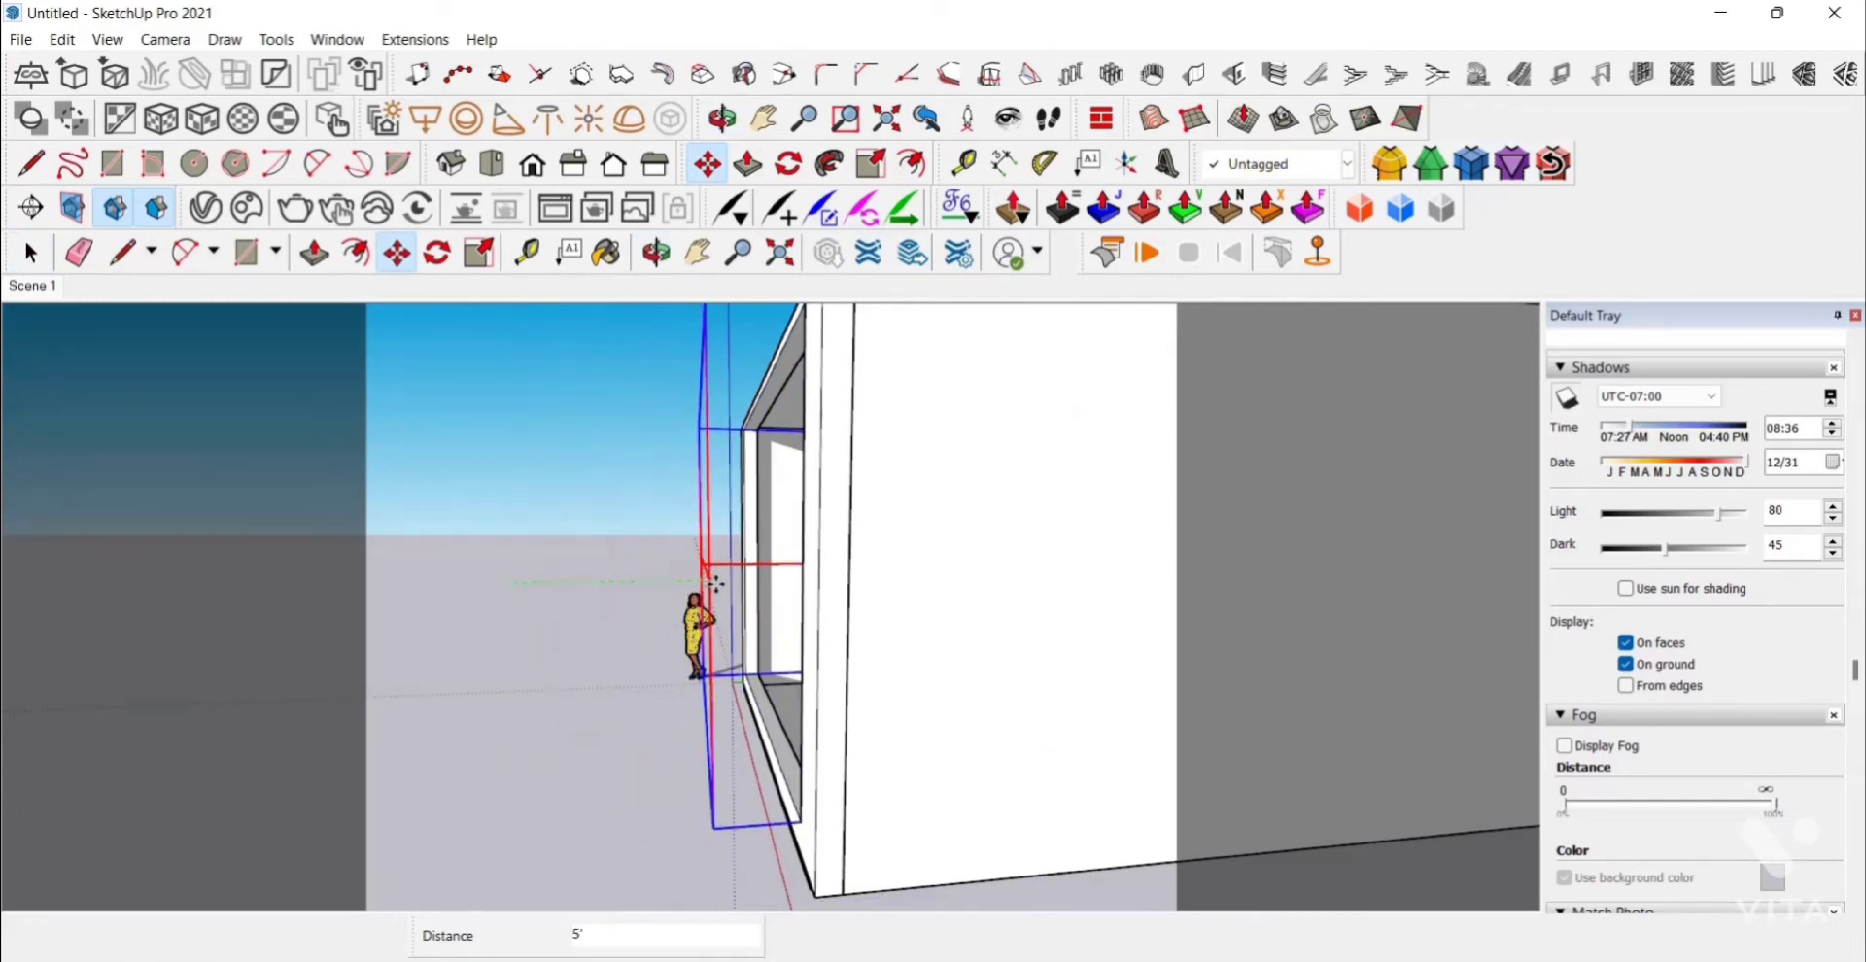
key("space")
Step: Rotate the rectangle light 25 degrees about the vertical axis, outside the window
middle_click_drag(709, 578, 802, 759)
left_click(439, 253)
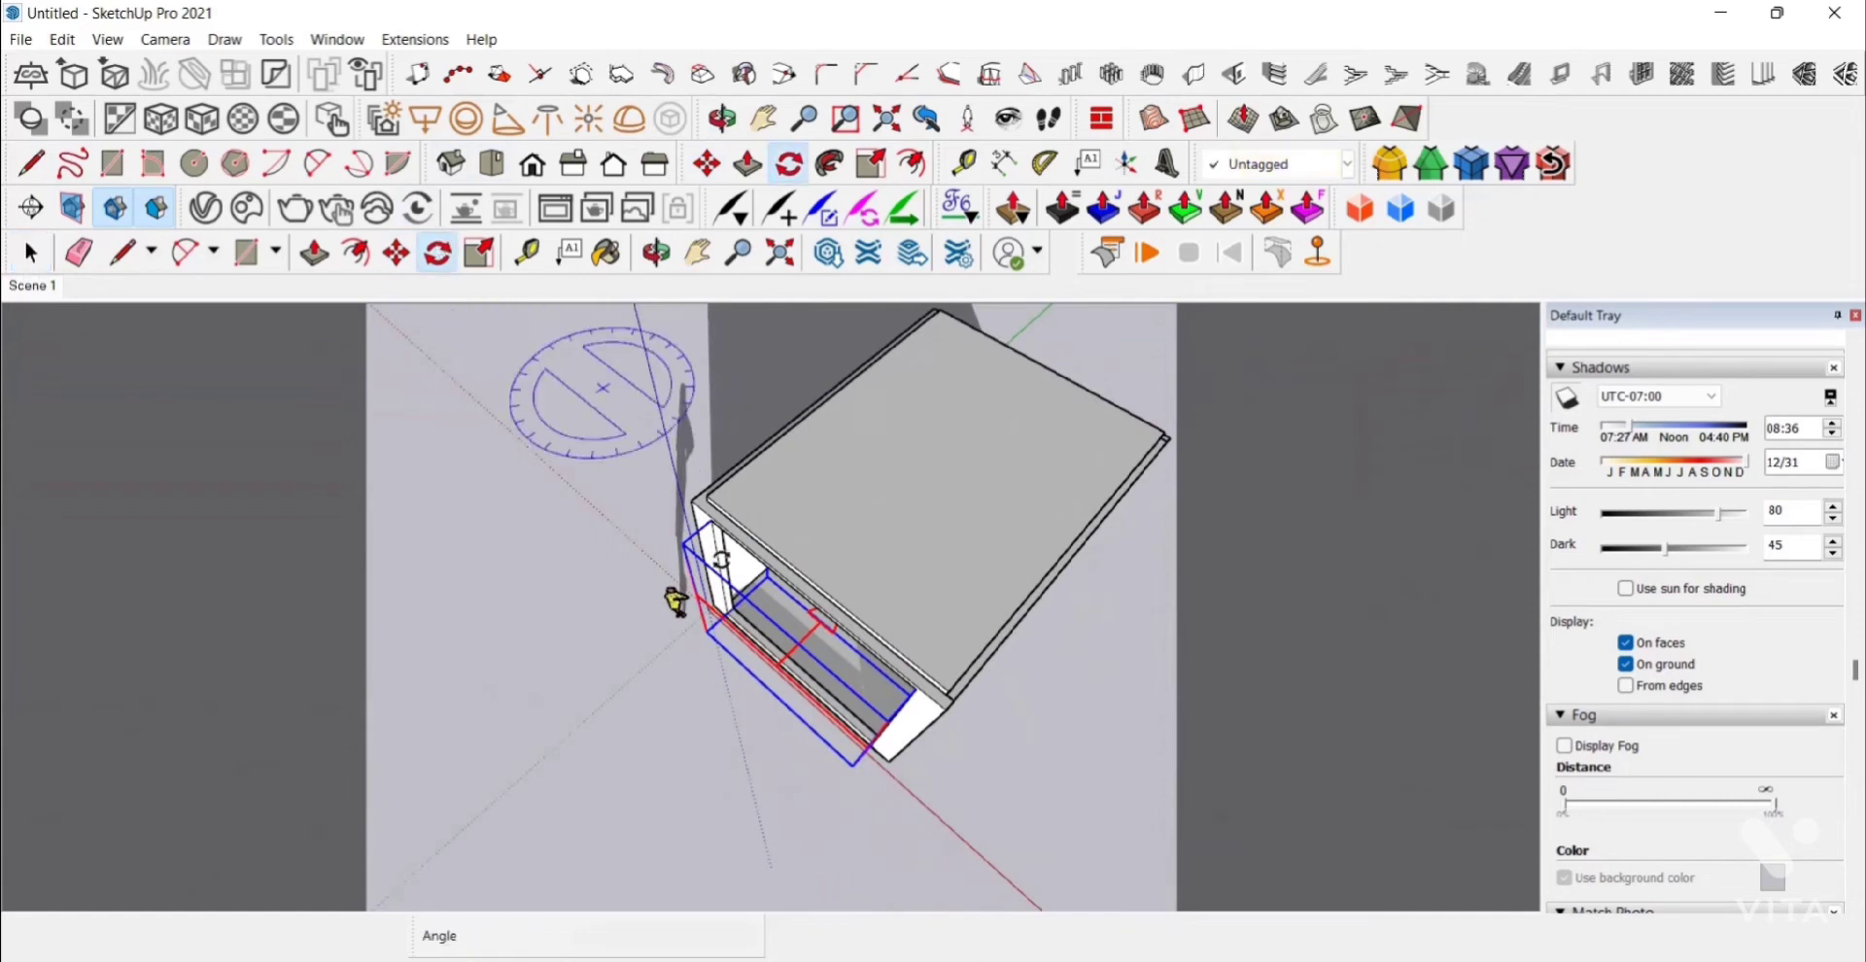
left_click(777, 664)
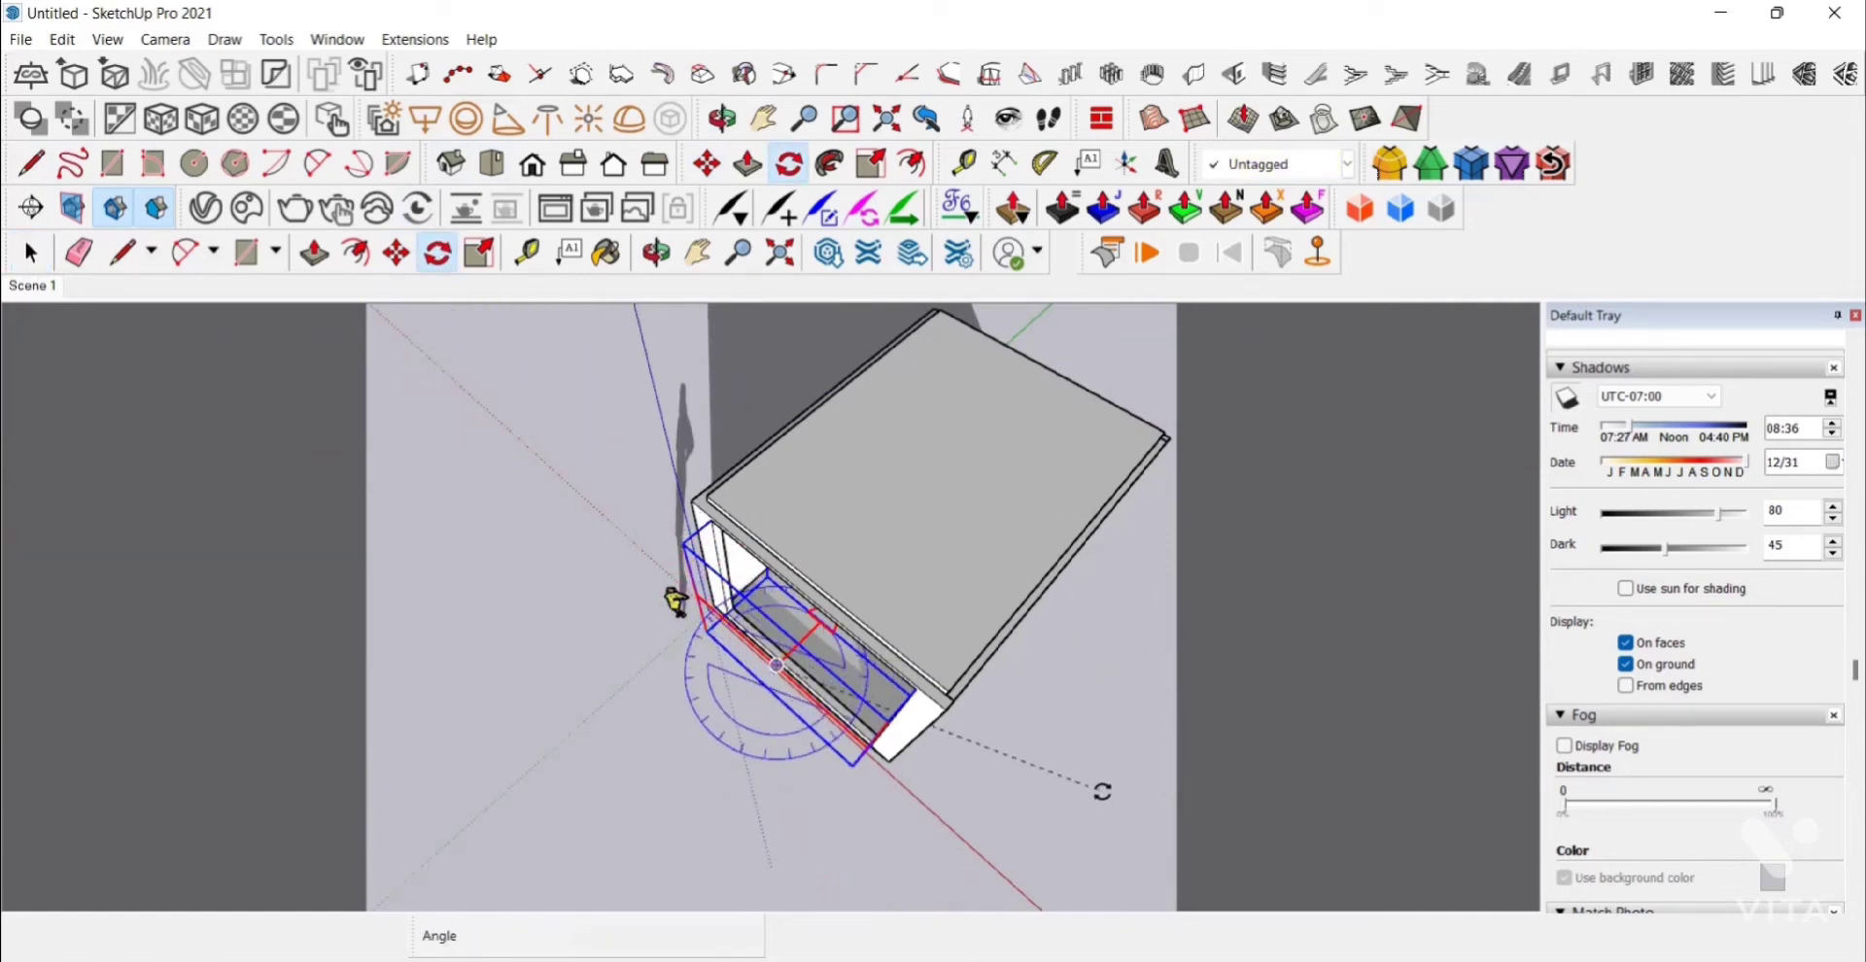
left_click(954, 846)
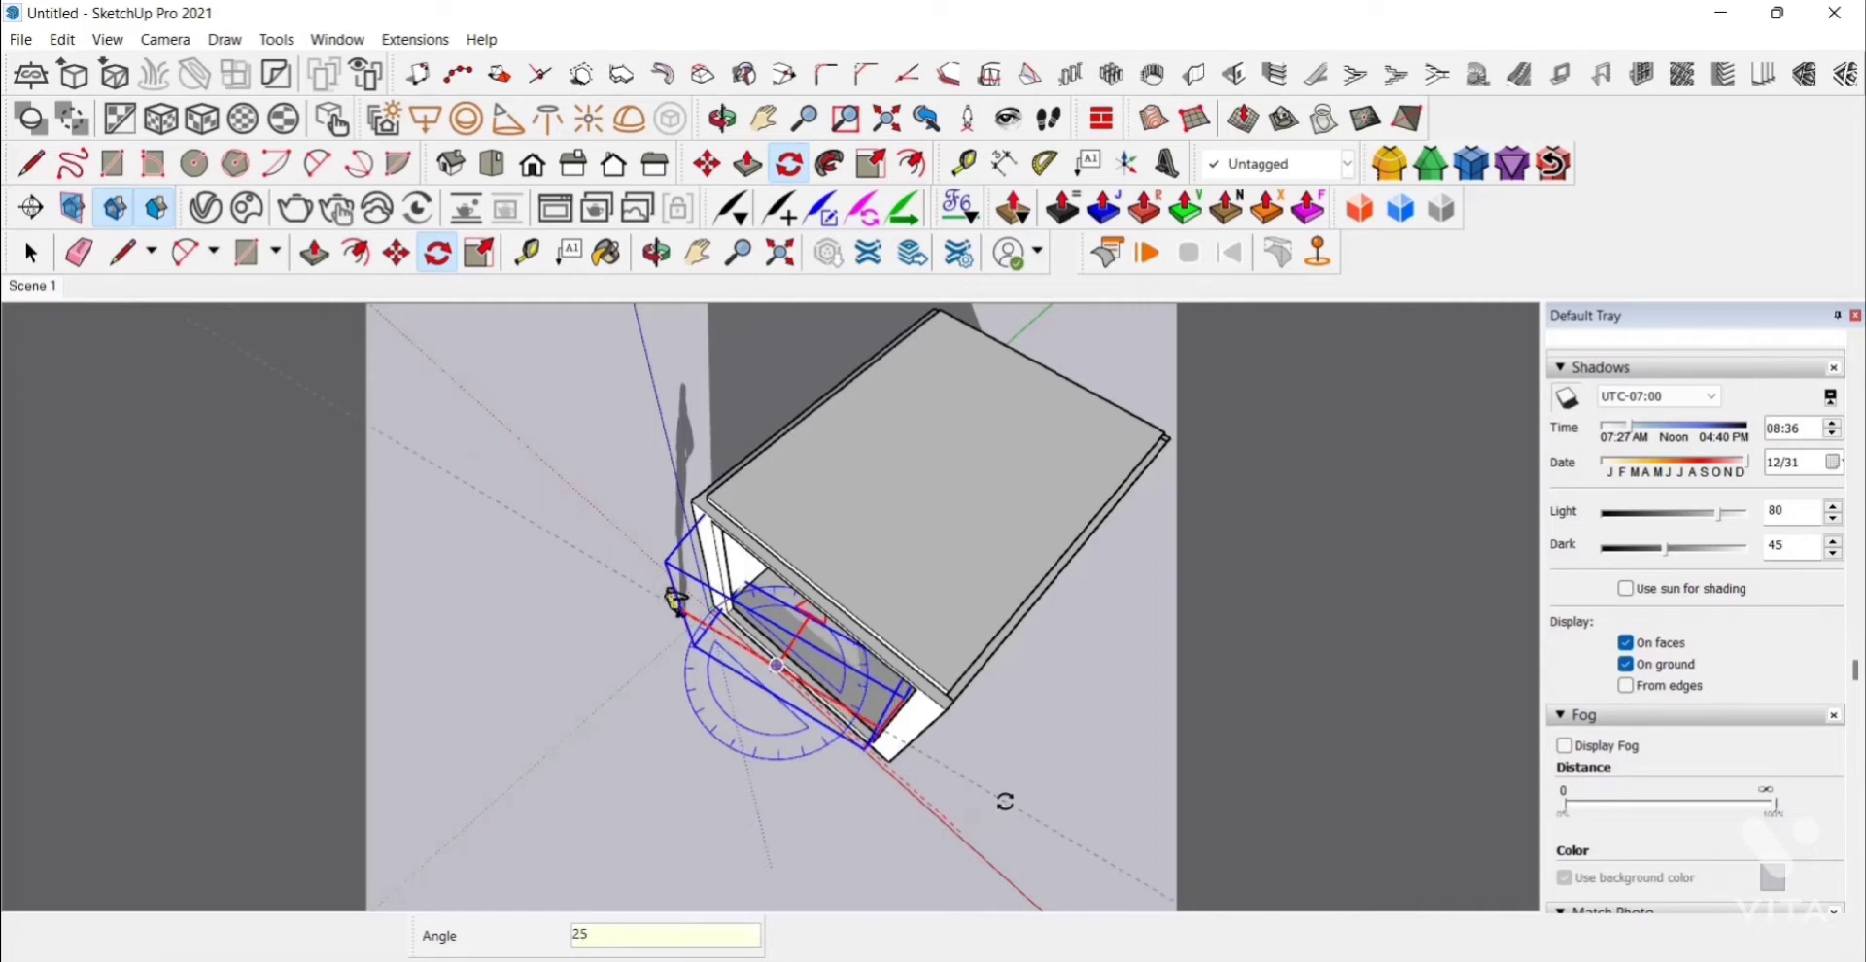
key("Return")
Step: Return to Scene 1 and select the rectangle light seen through the window
left_click(32, 253)
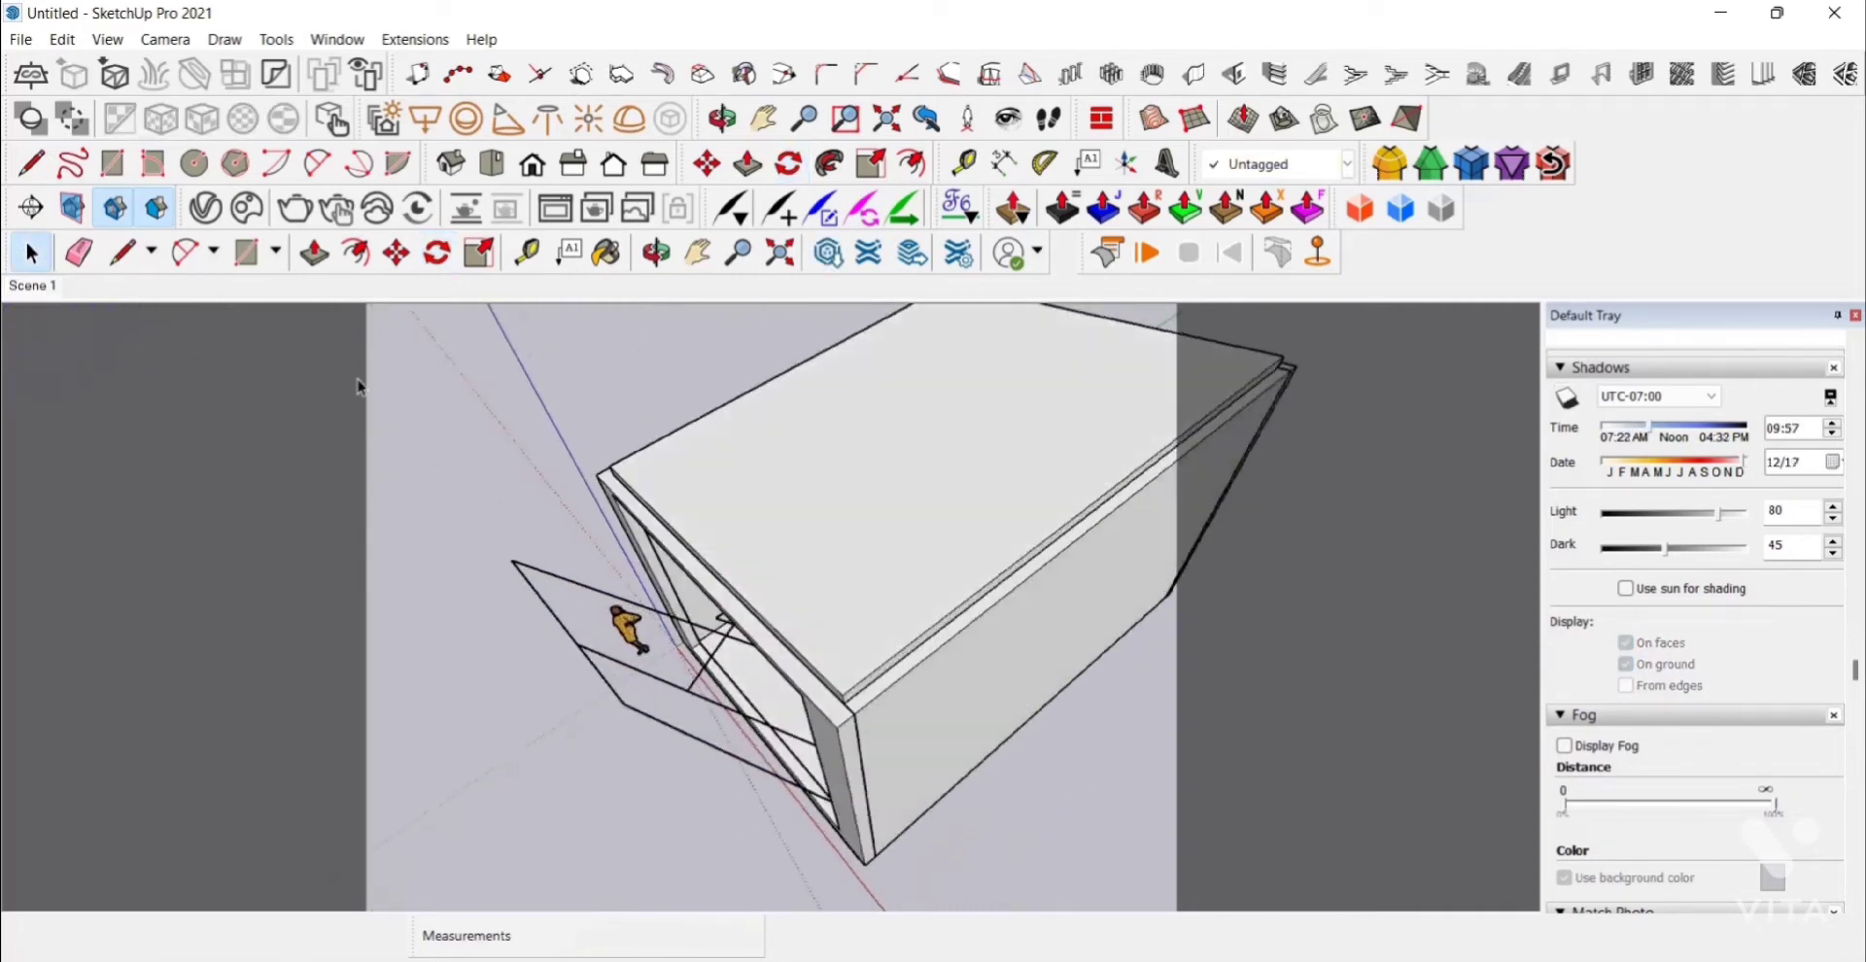
scroll(360, 387, "up", 5)
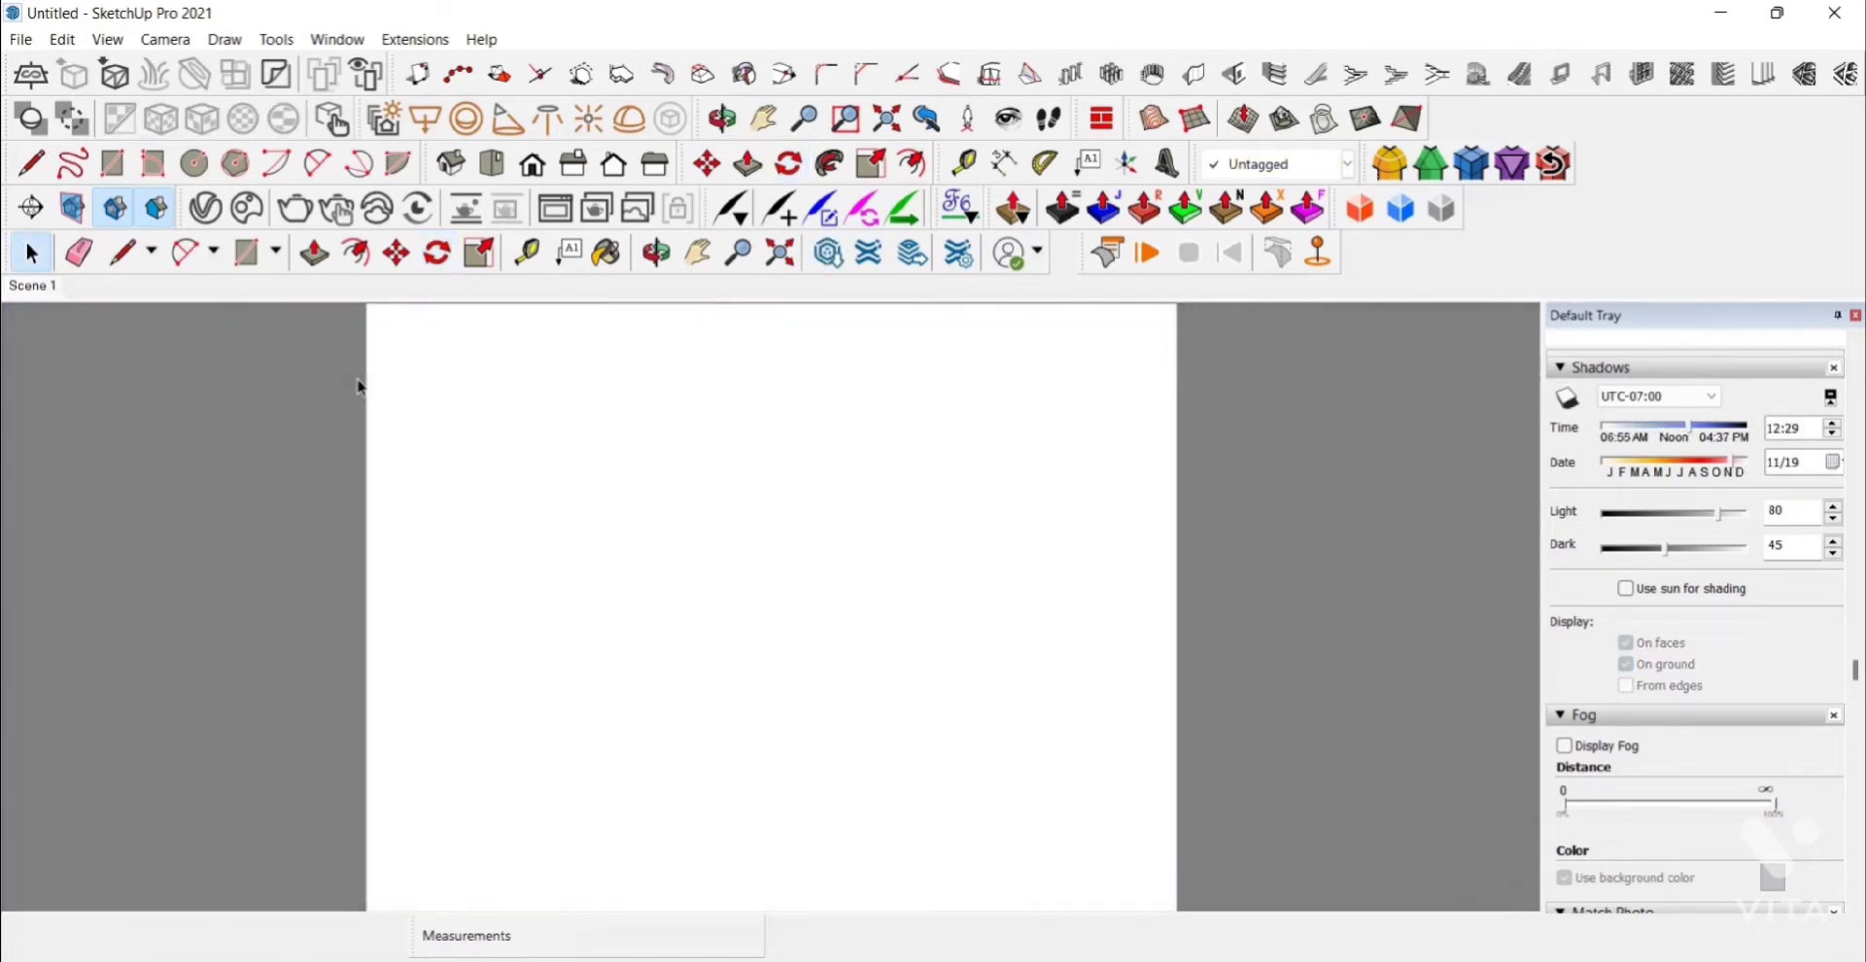
left_click(184, 549)
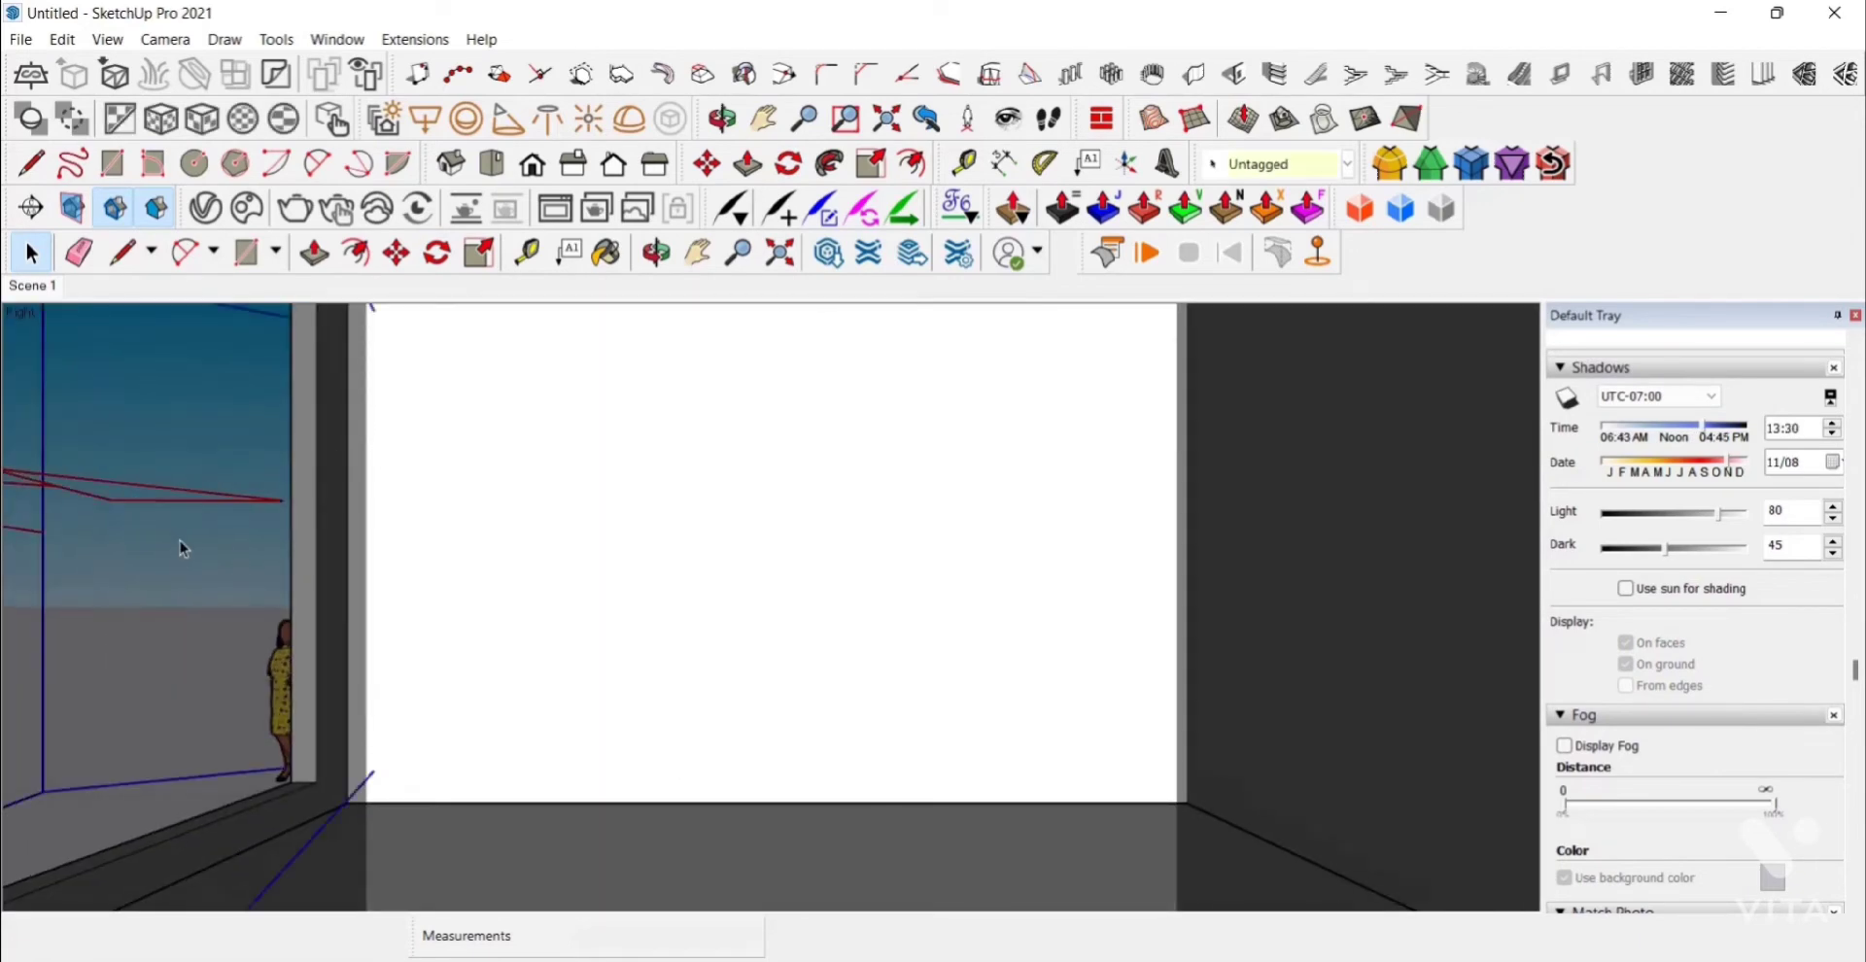
Step: Make the rectangle light invisible and turn off its Affect Reflections option in V-Ray
left_click(205, 208)
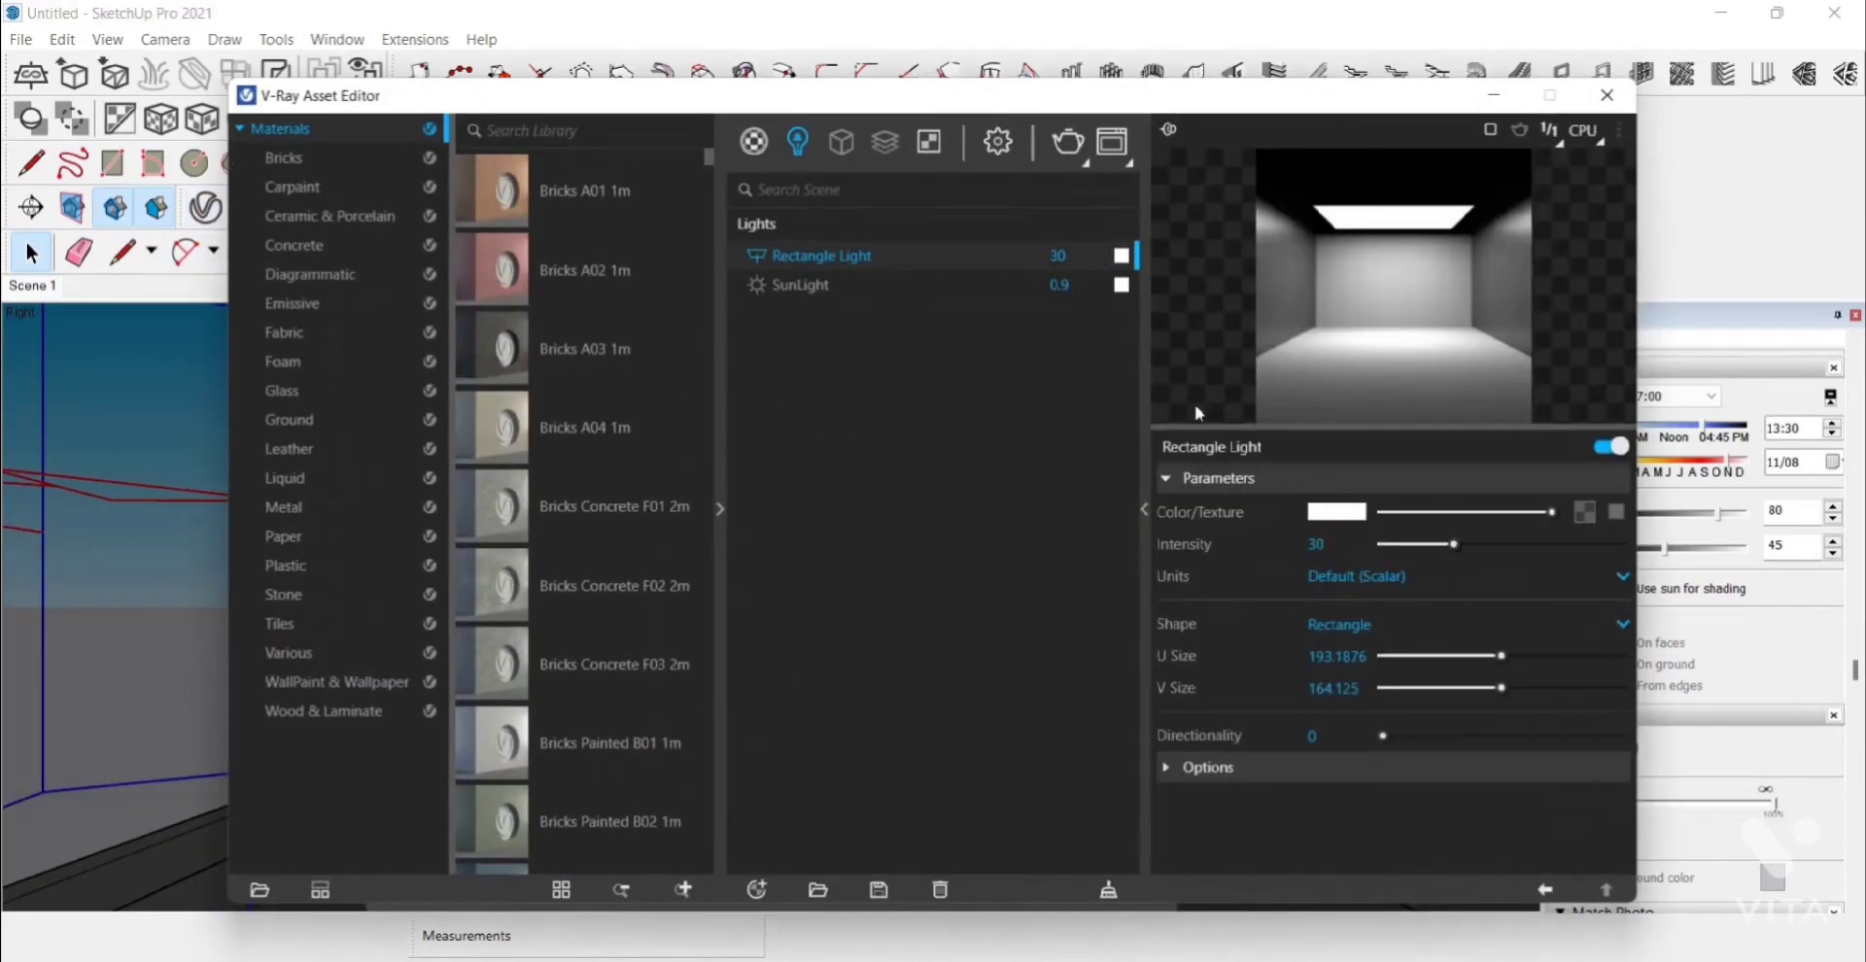
left_click(1304, 774)
scroll(1409, 697, "down", 2)
scroll(1339, 698, "up", 1)
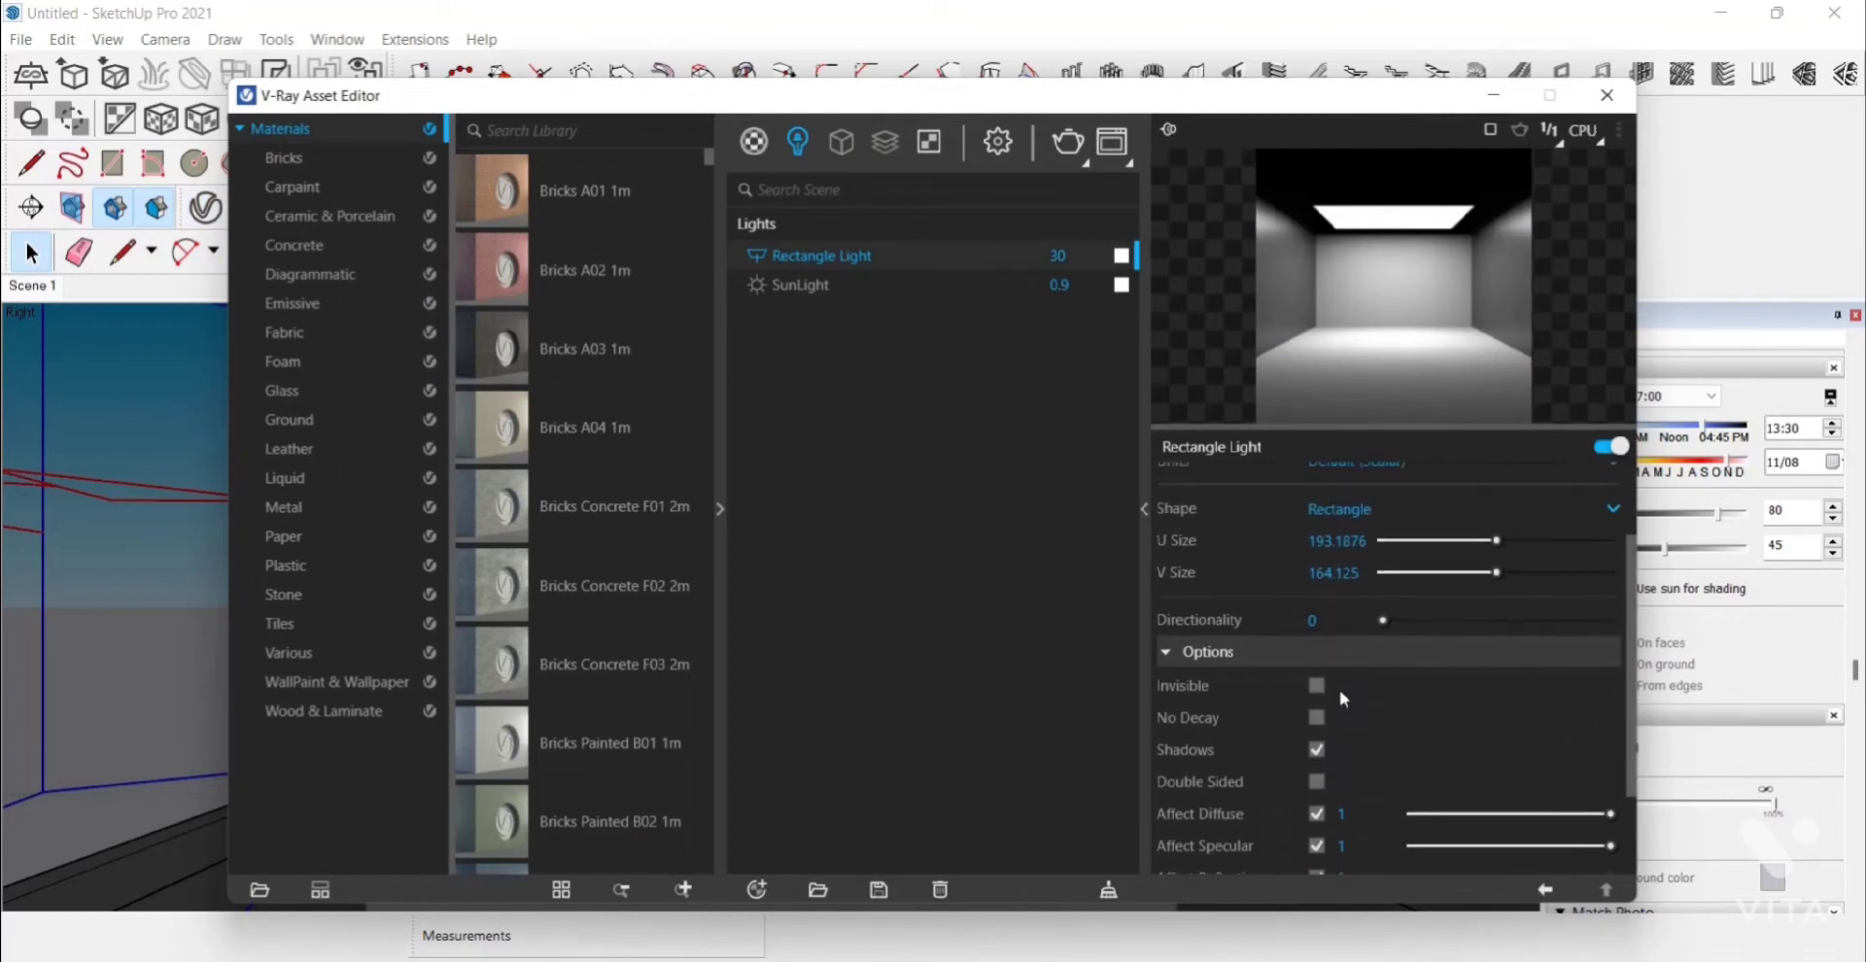
left_click(1316, 686)
scroll(1351, 685, "up", 2)
scroll(1477, 737, "down", 3)
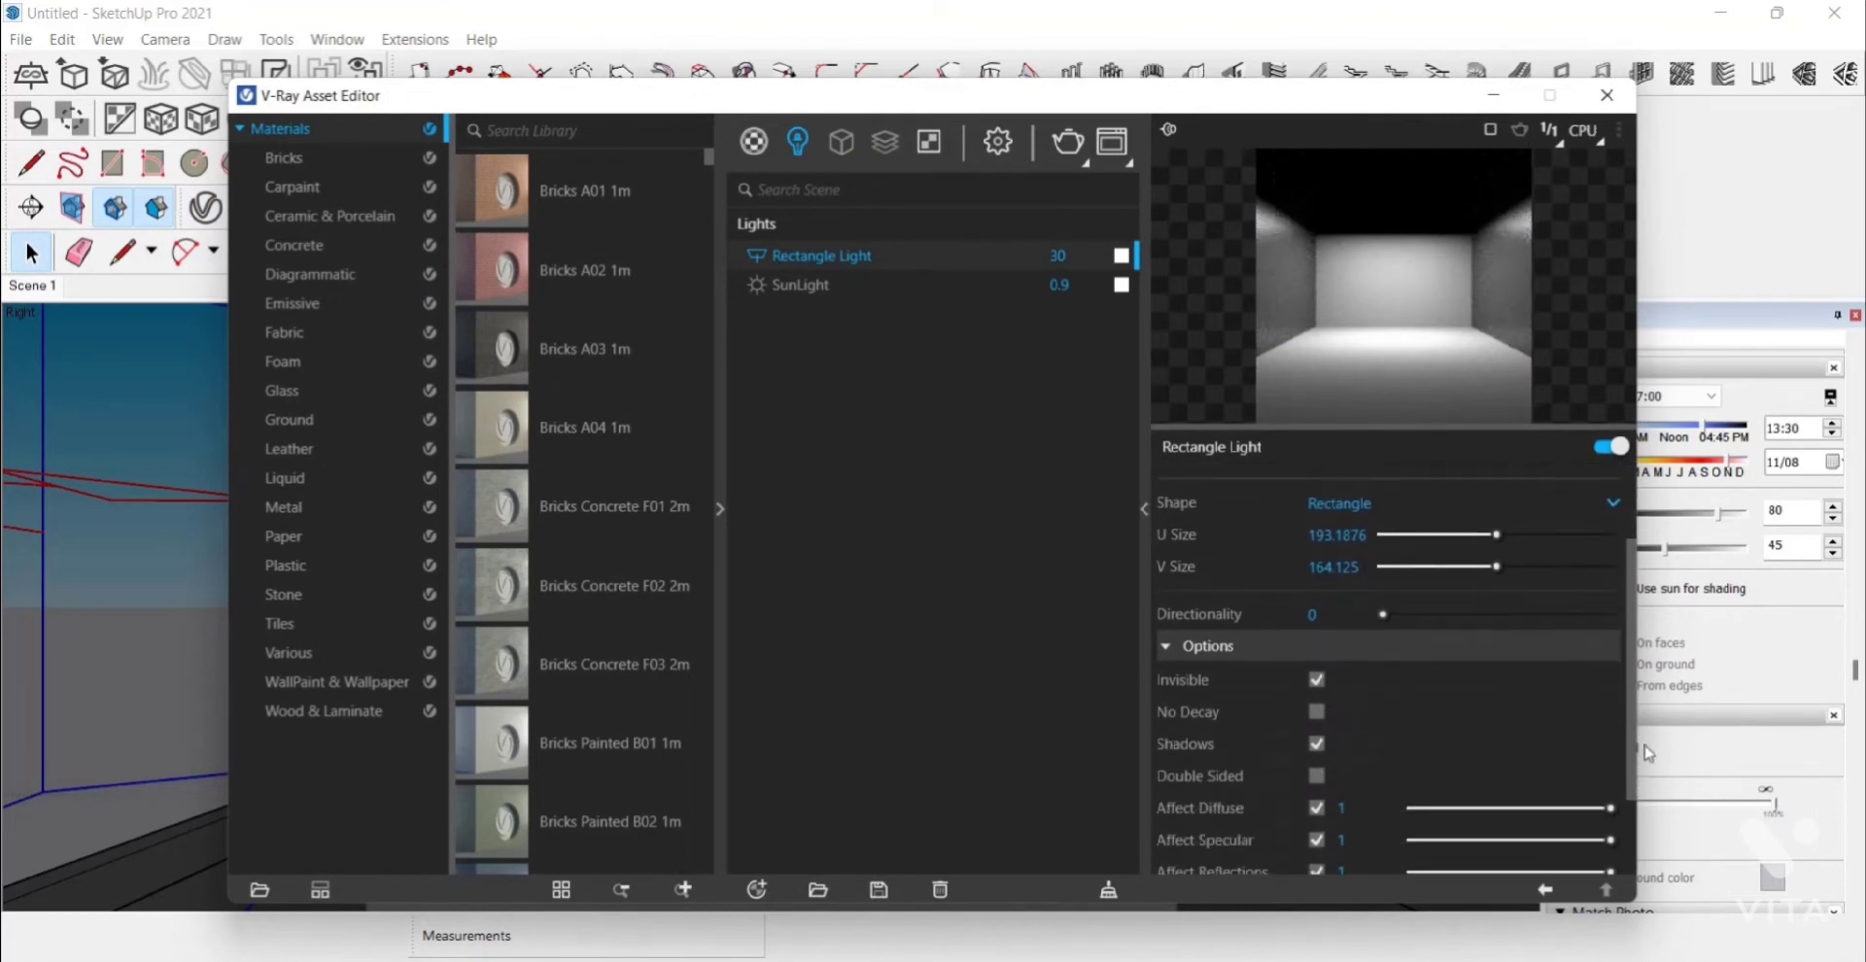
scroll(1318, 789, "down", 1)
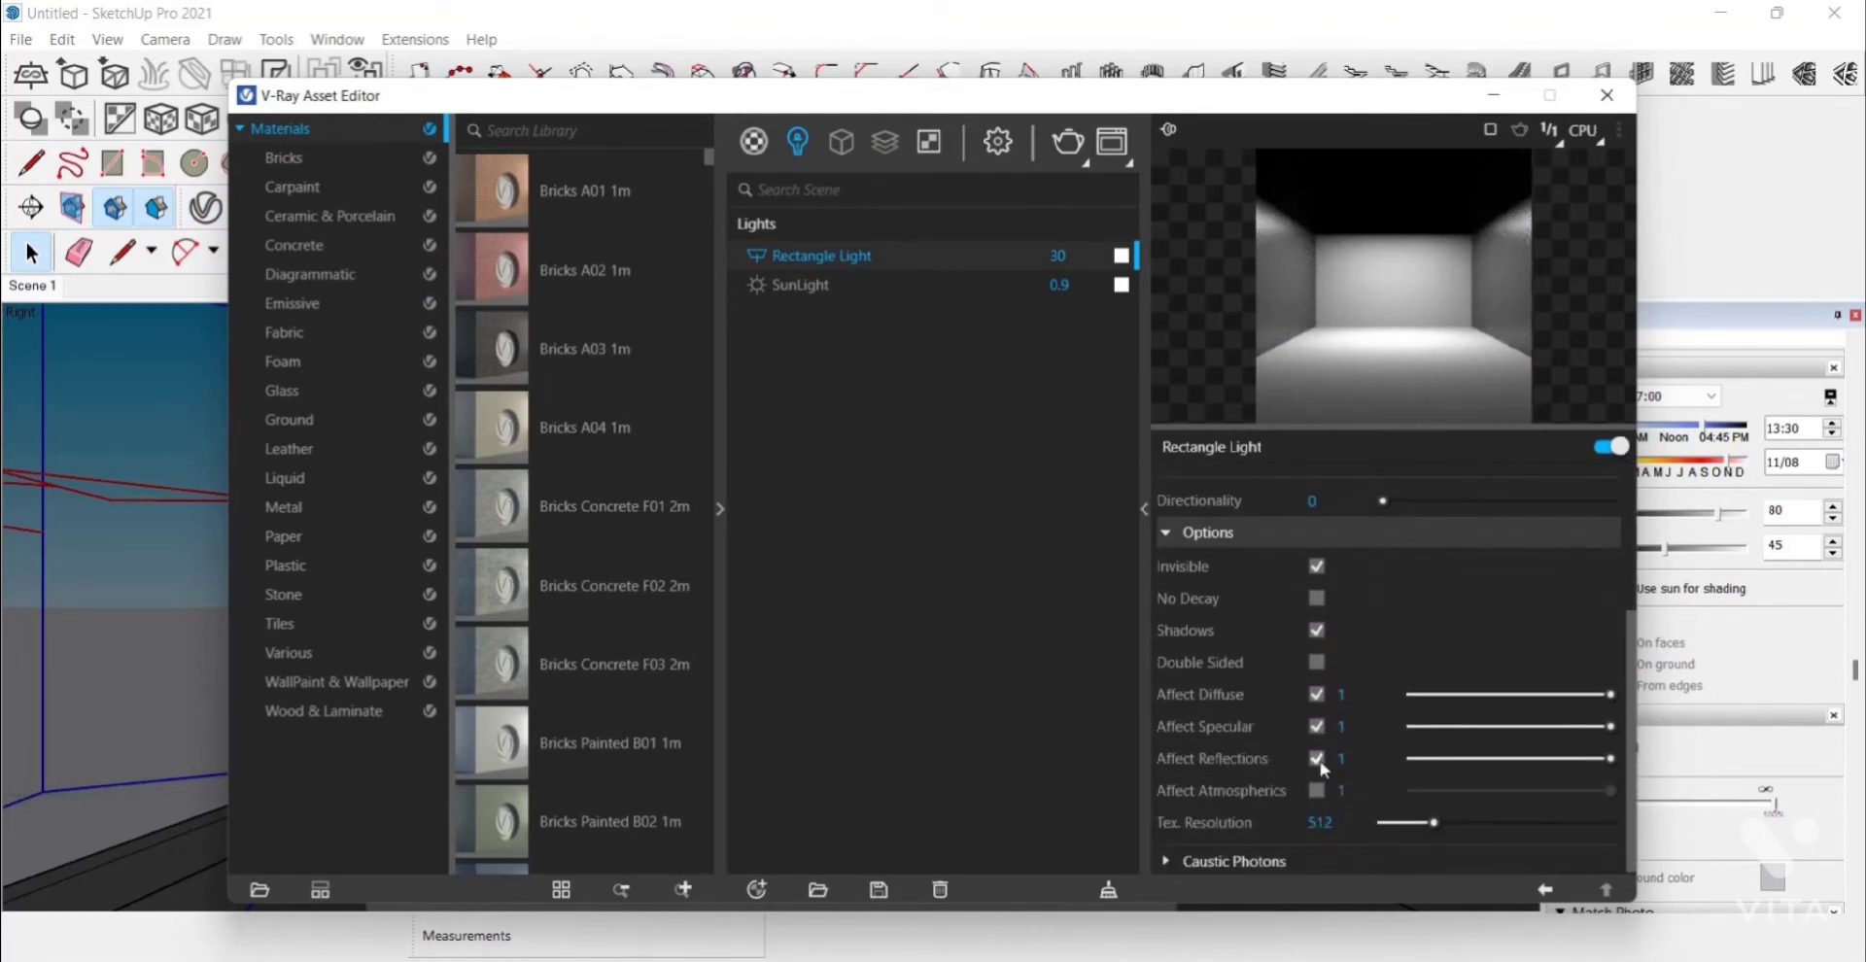
left_click(1317, 759)
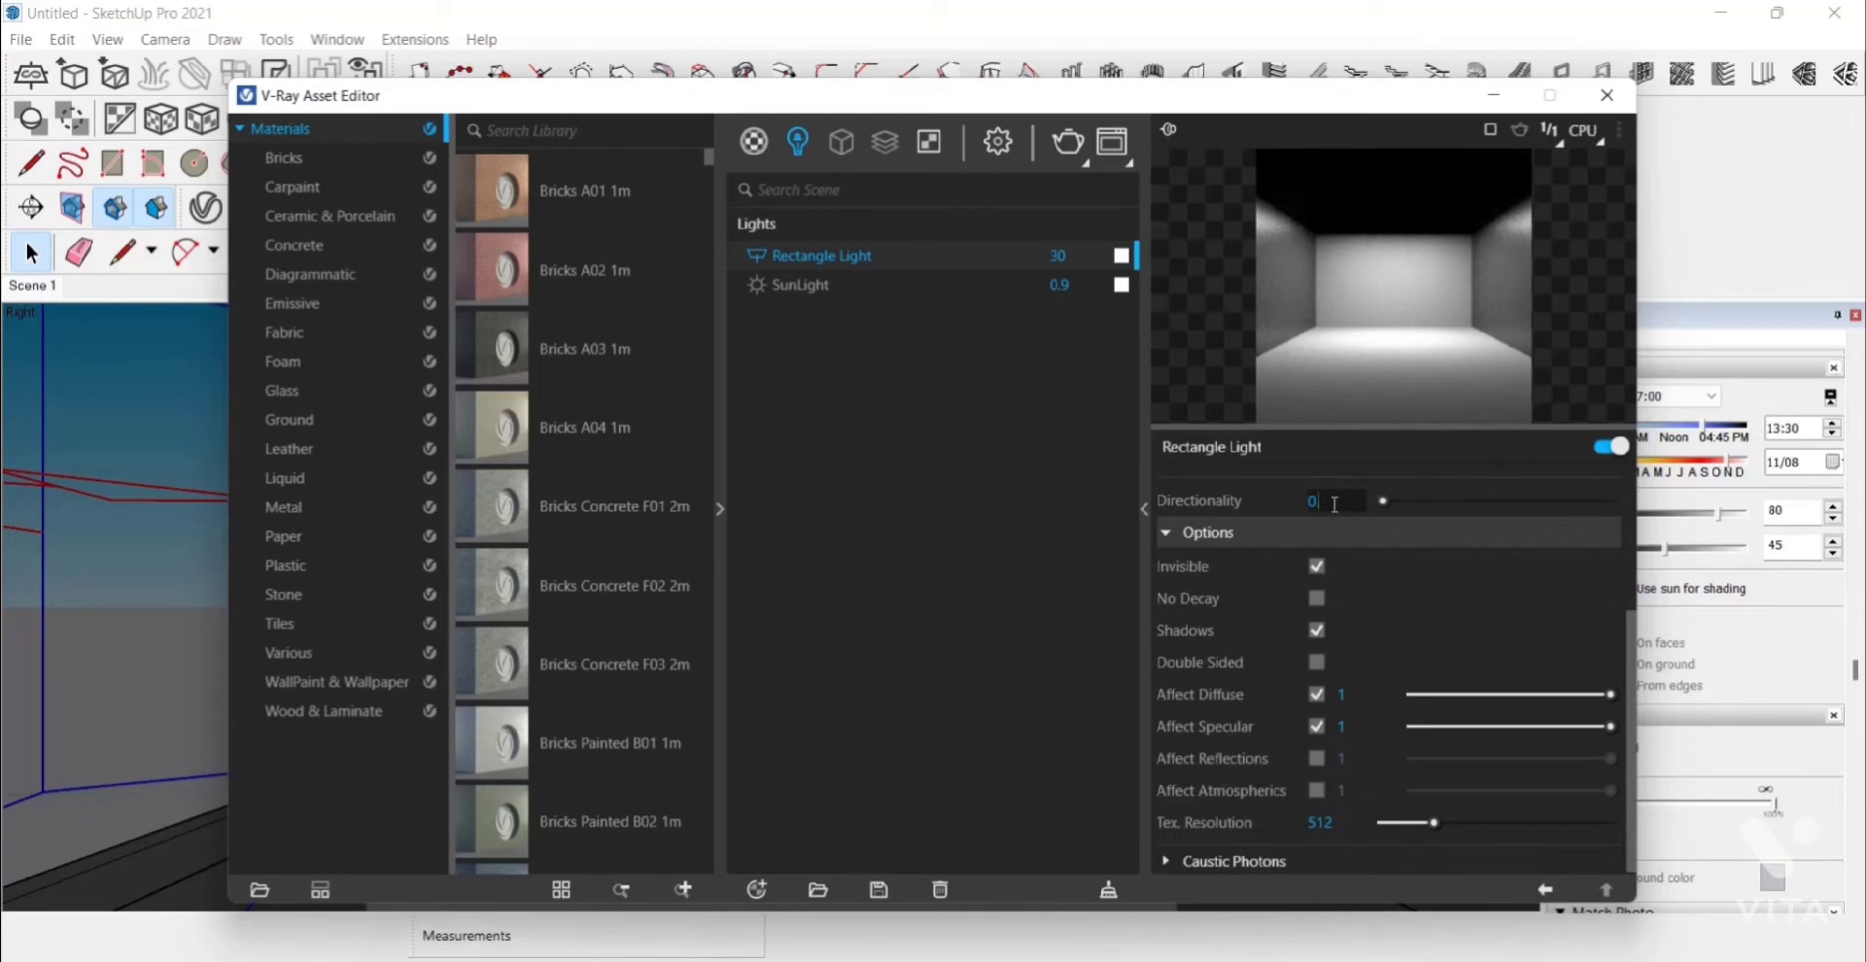
Step: Set the rectangle light's directionality to 0.7, test-render the room, and close the frame buffer
type(".7")
key("Return")
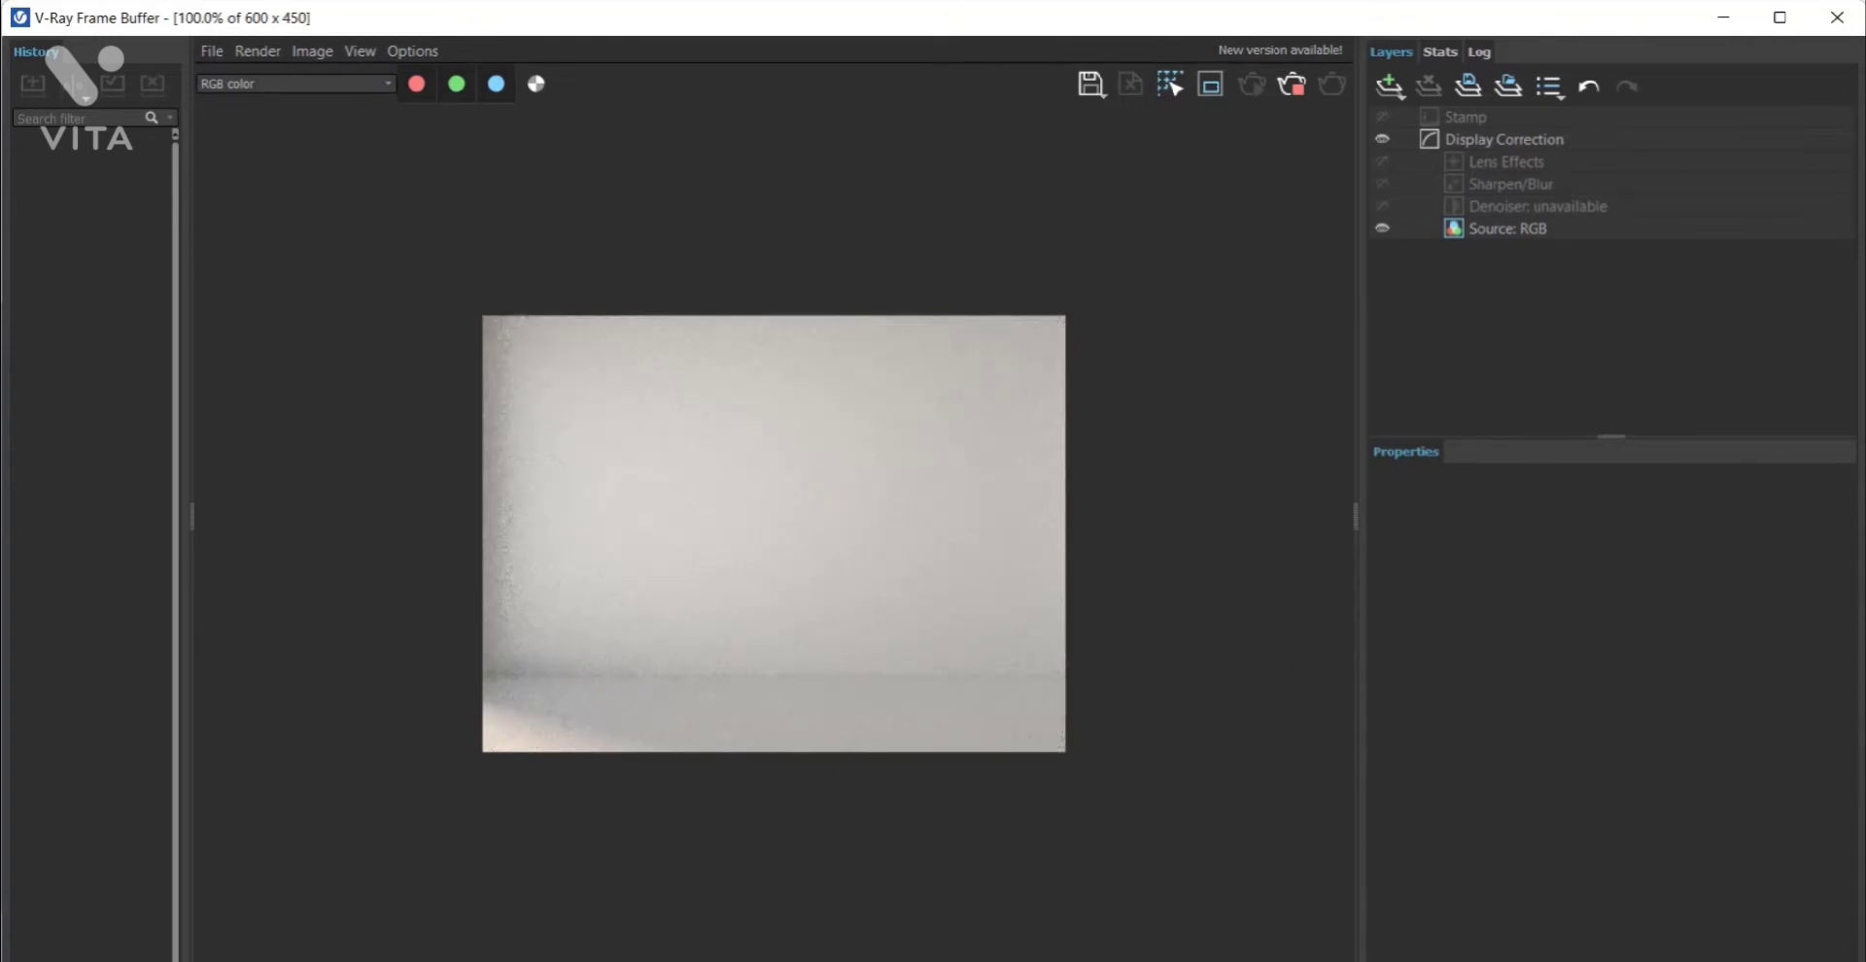
left_click(1297, 93)
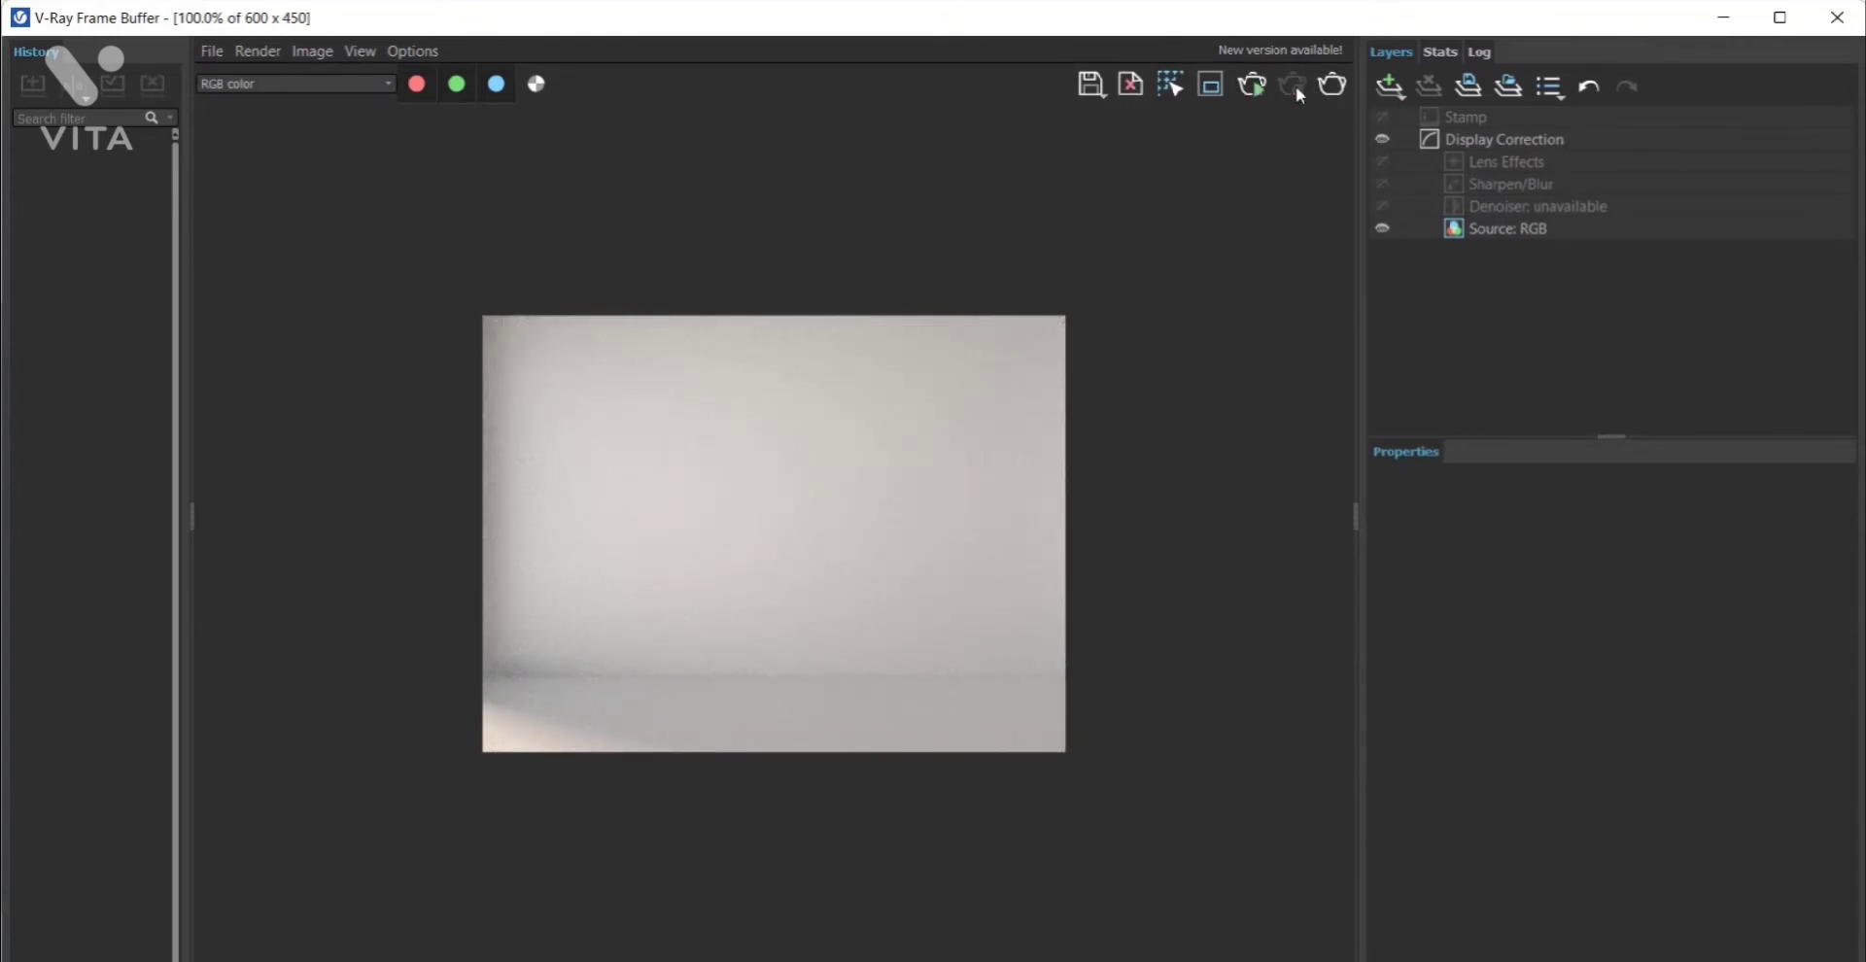
left_click(1836, 17)
Step: Set the rectangle light's intensity to 15
double_click(1056, 256)
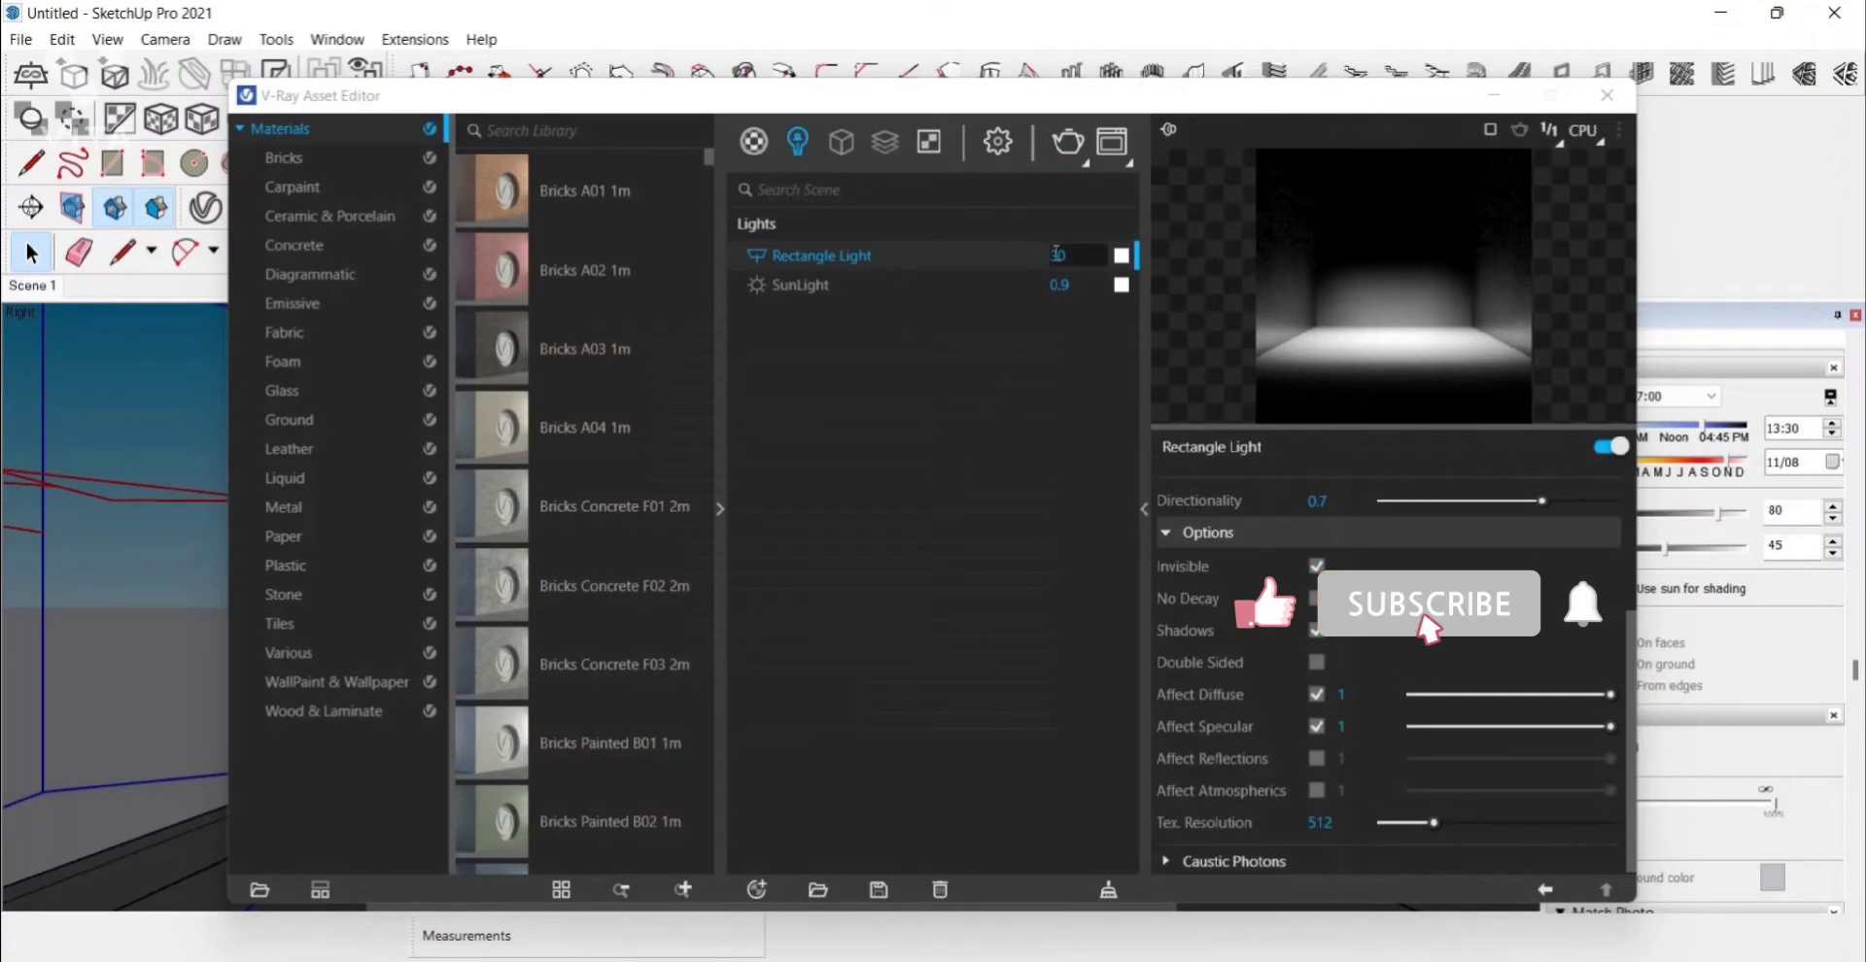
type("15")
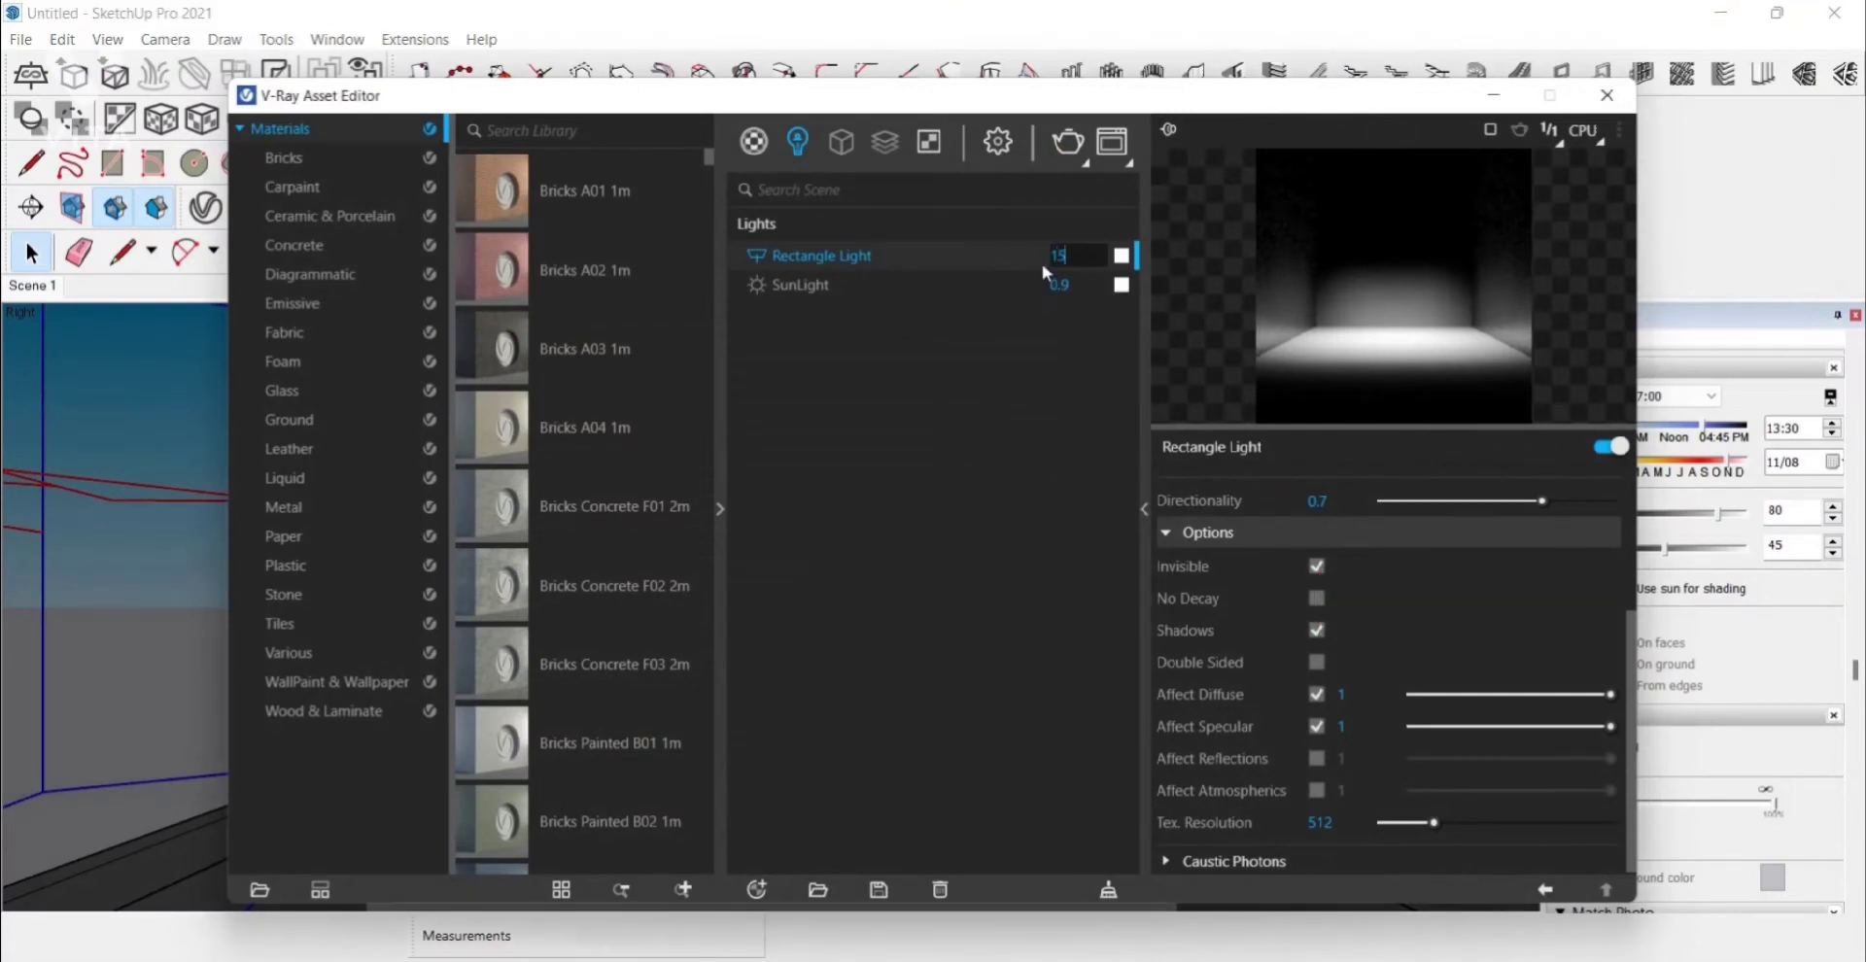
key("Return")
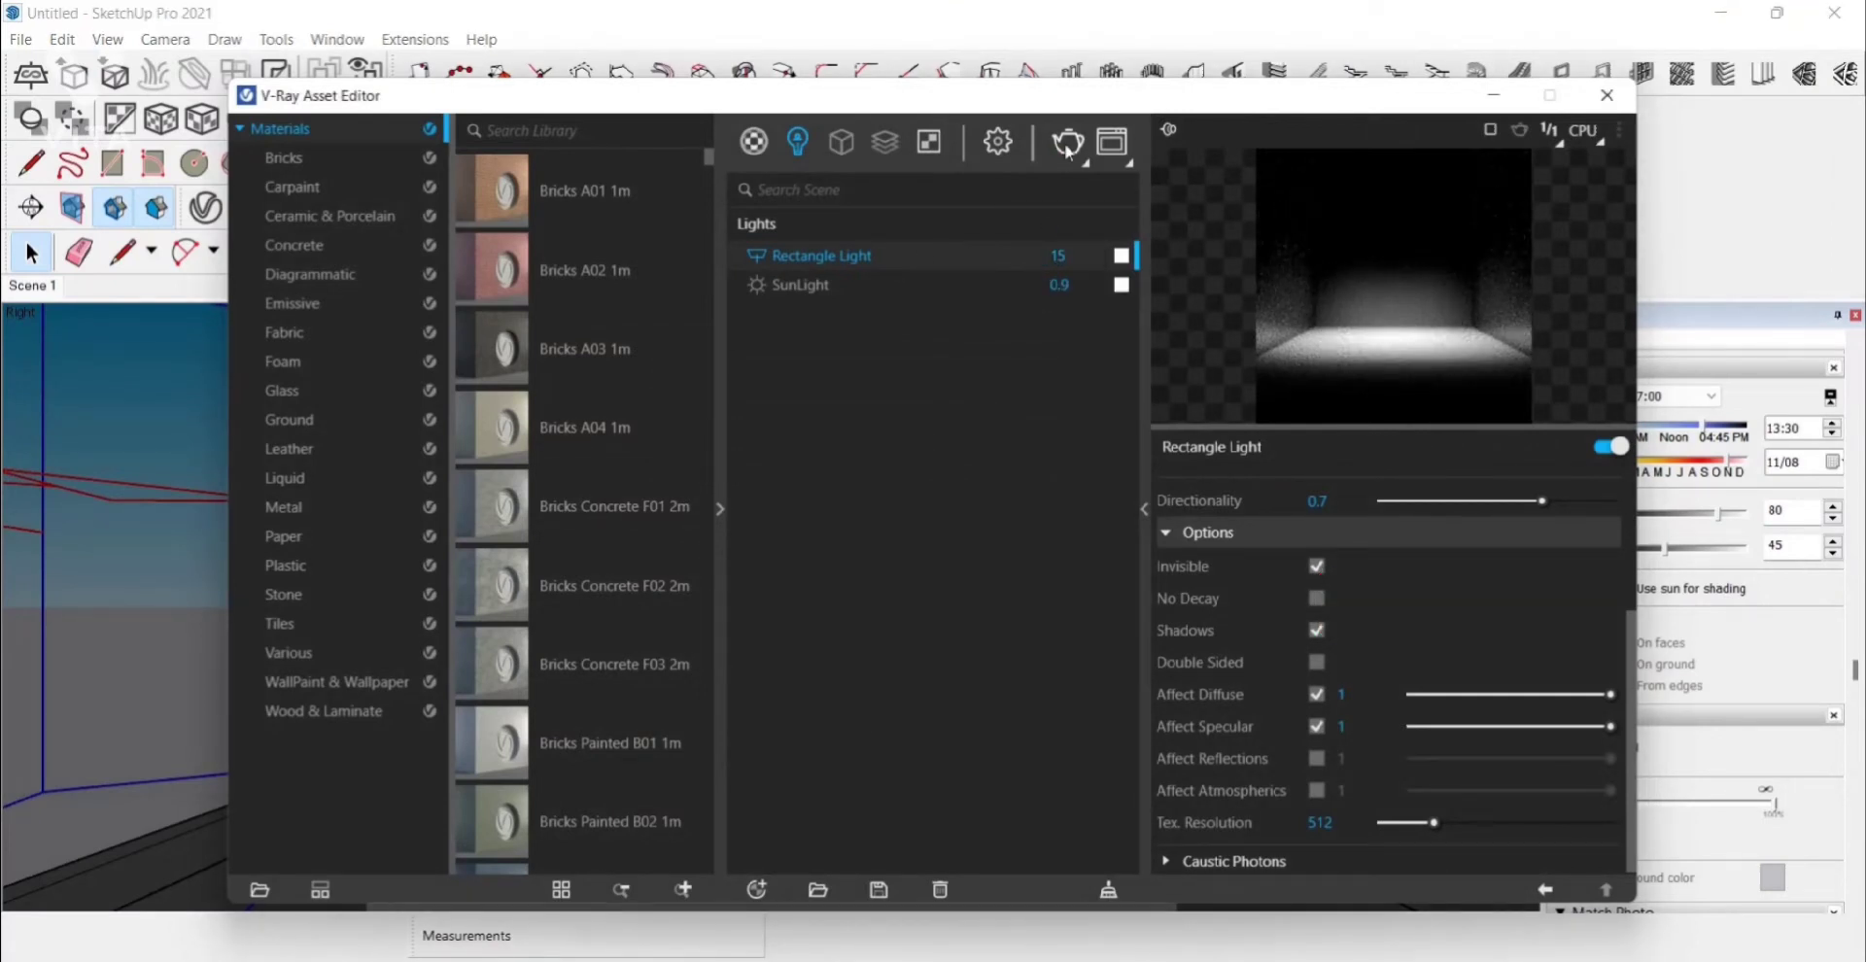
Step: Render the room again to check the light intensity, stop the render and minimize the frame buffer
left_click(1067, 146)
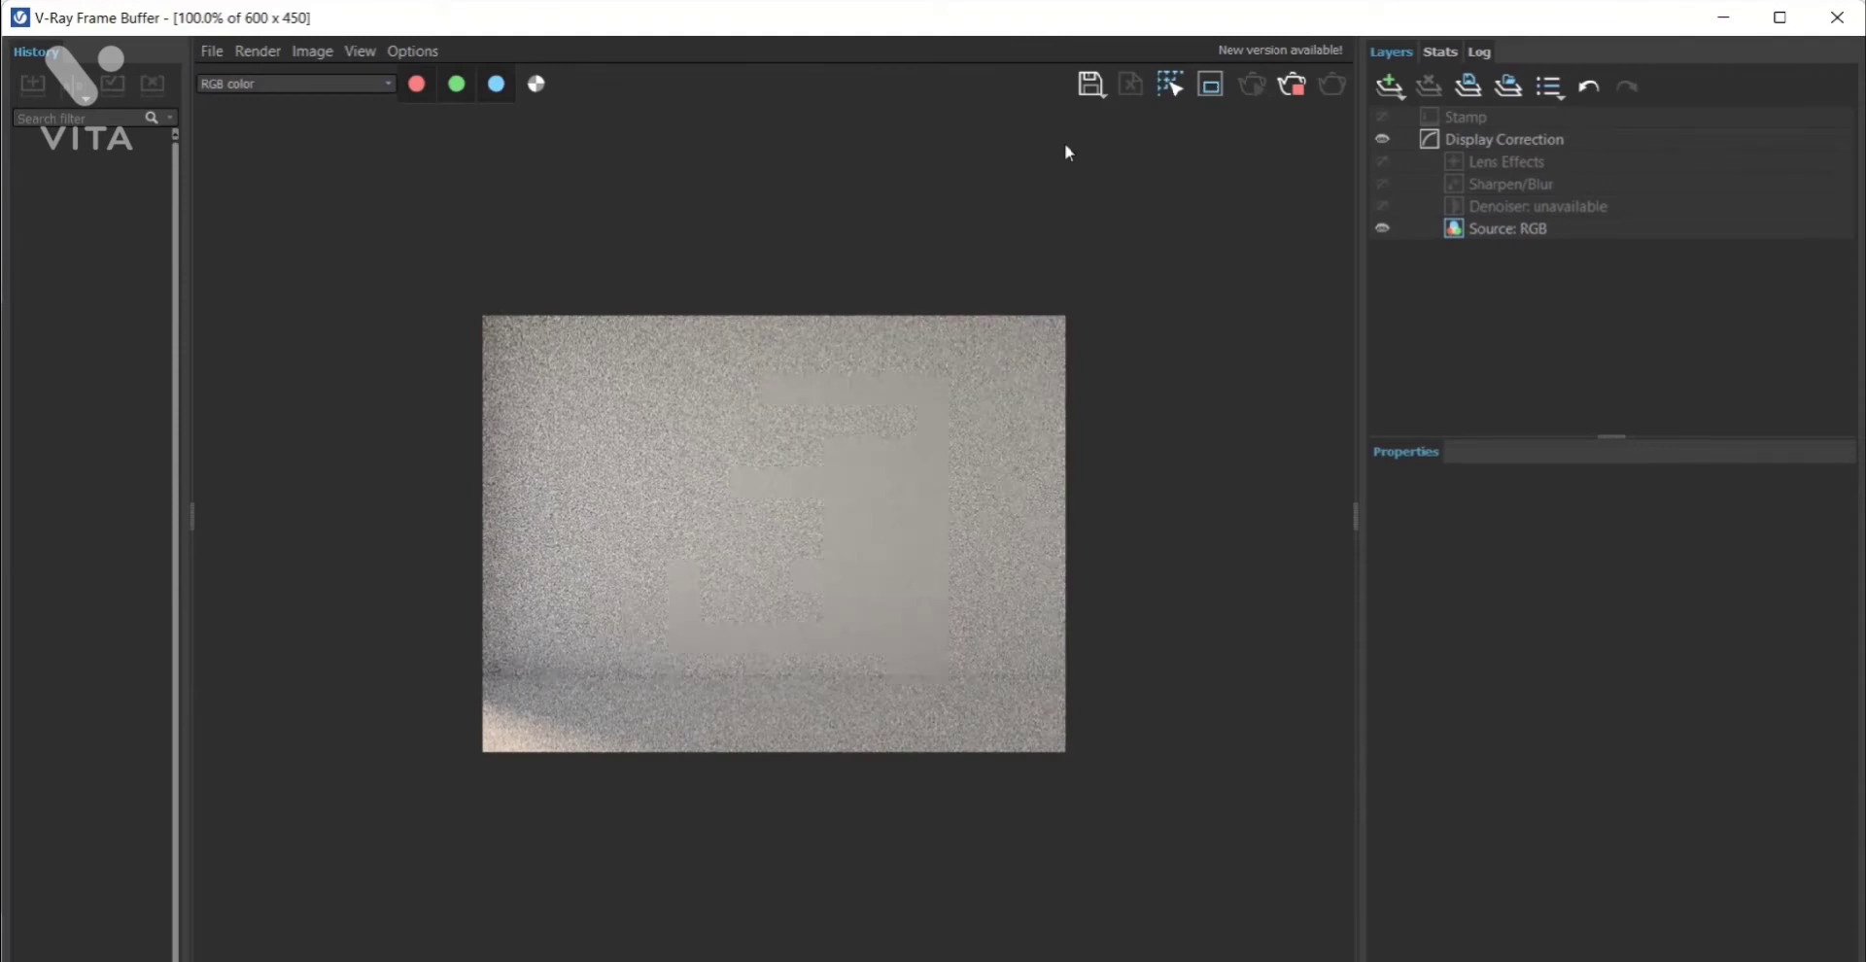
left_click(1291, 86)
left_click(1722, 18)
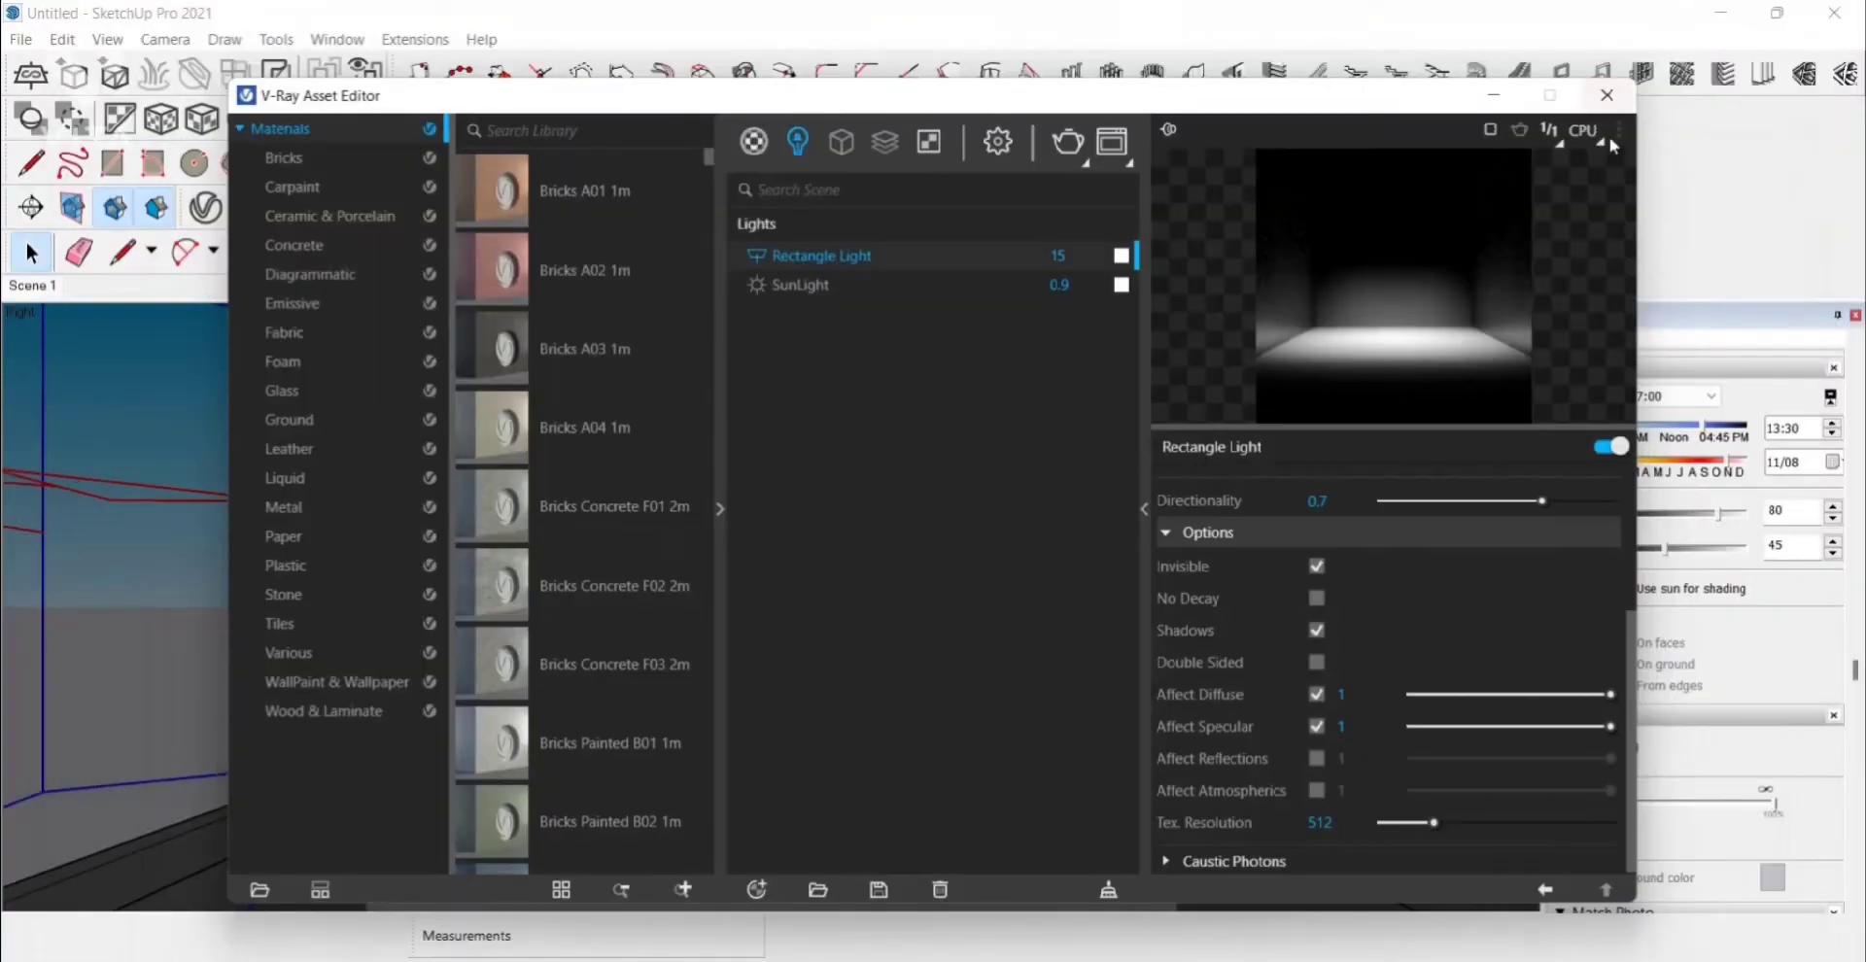
Step: Turn on shadows, set the sun to 09:32 on 12/05, and update Scene 1 with these settings
left_click(1494, 96)
left_click(1567, 398)
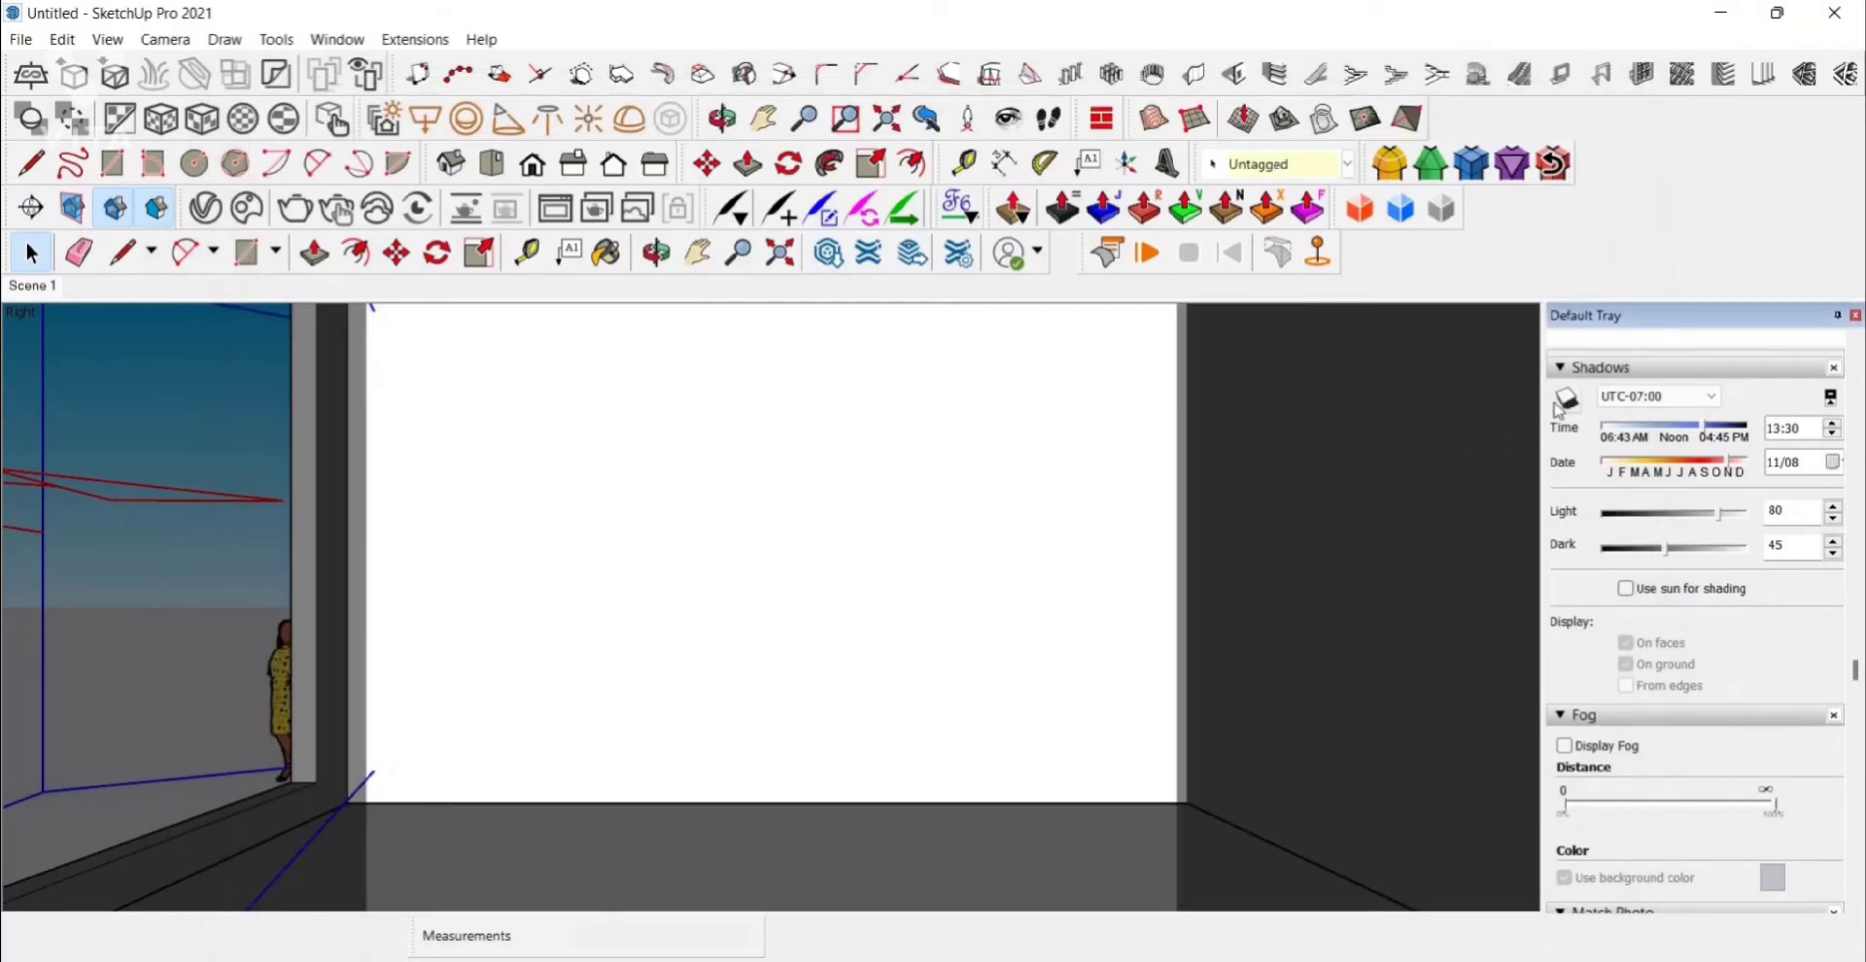
left_click_drag(1704, 434, 1739, 467)
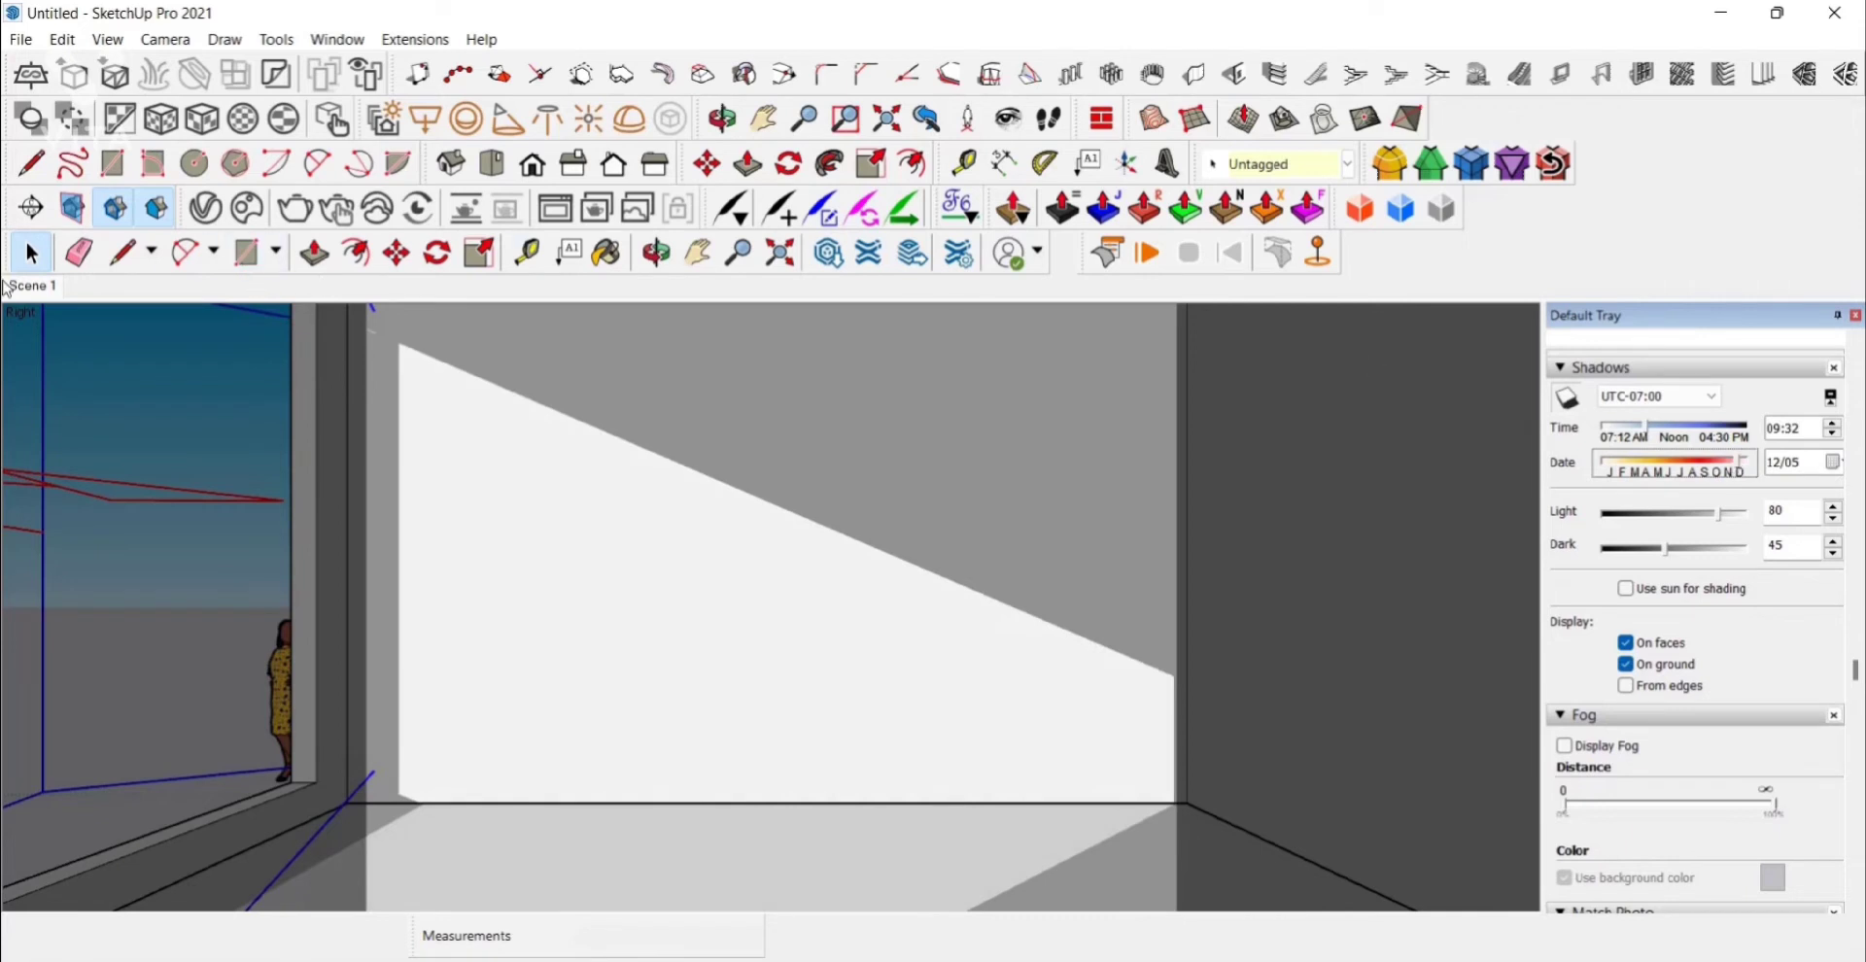
right_click(33, 289)
left_click(114, 393)
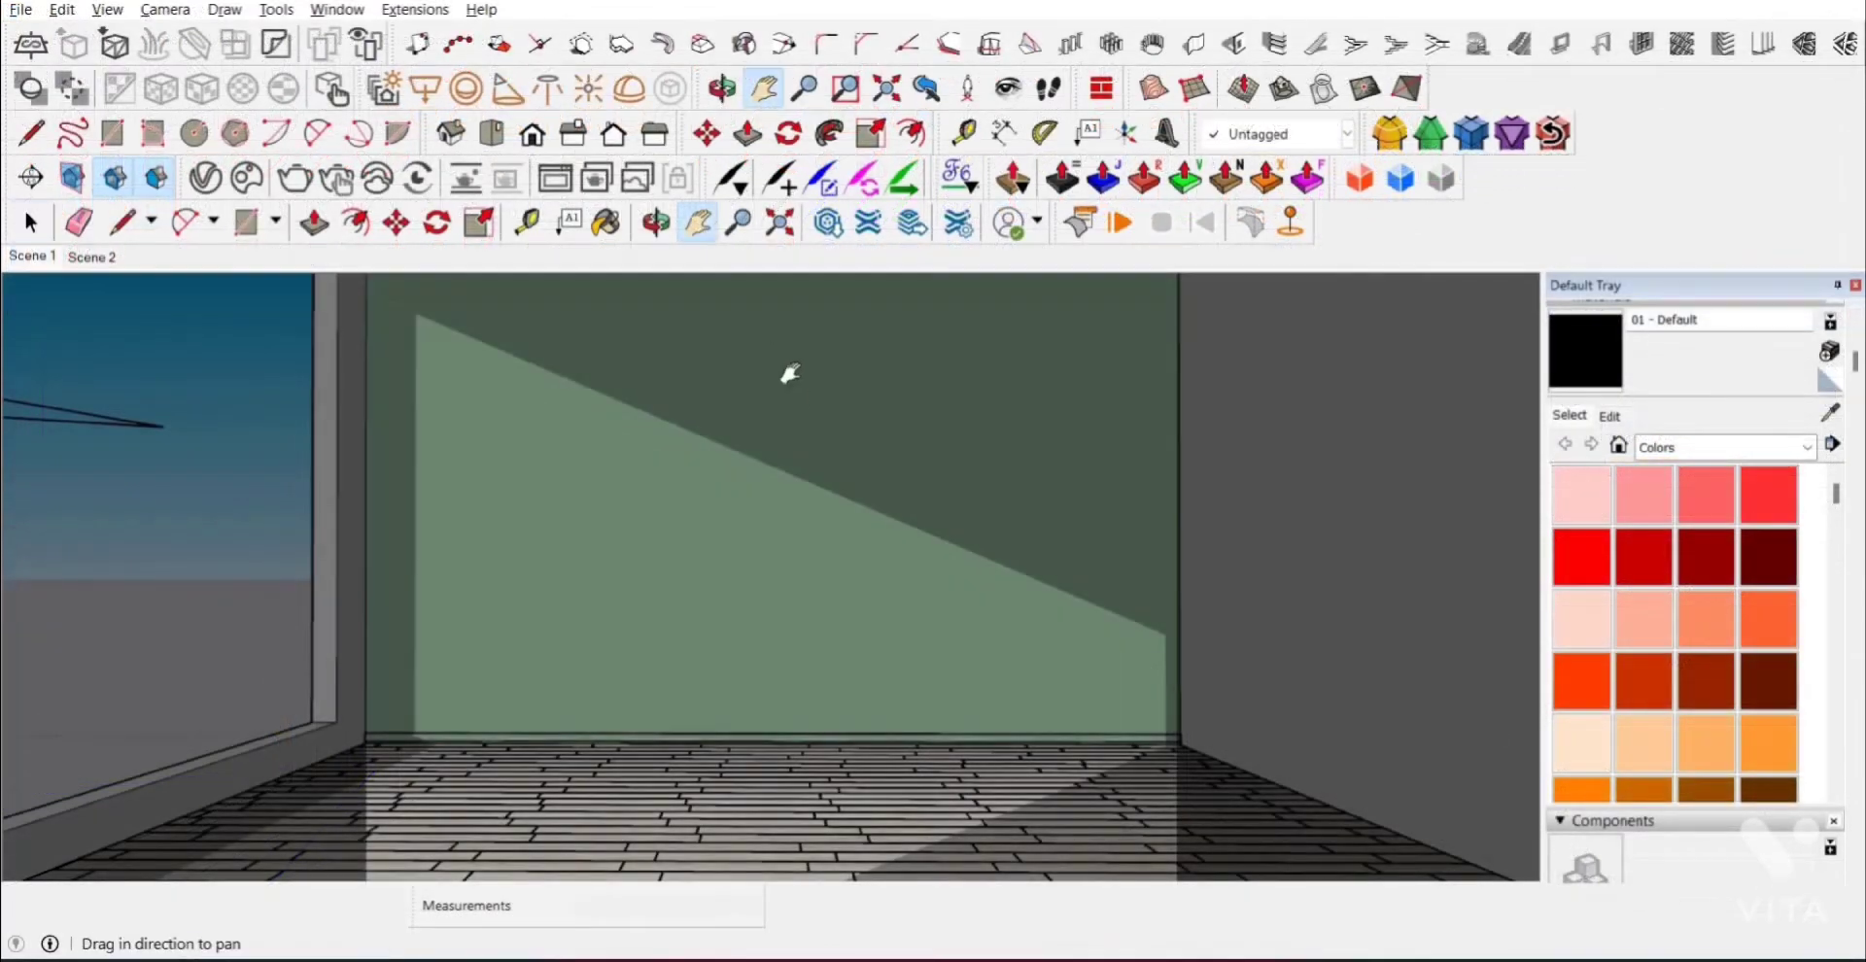
Step: Sample the back wall's SW 0015 Gallery Green material and inspect its diffuse color values in the V-Ray Asset Editor
left_click_drag(791, 377, 800, 421)
left_click(1826, 415)
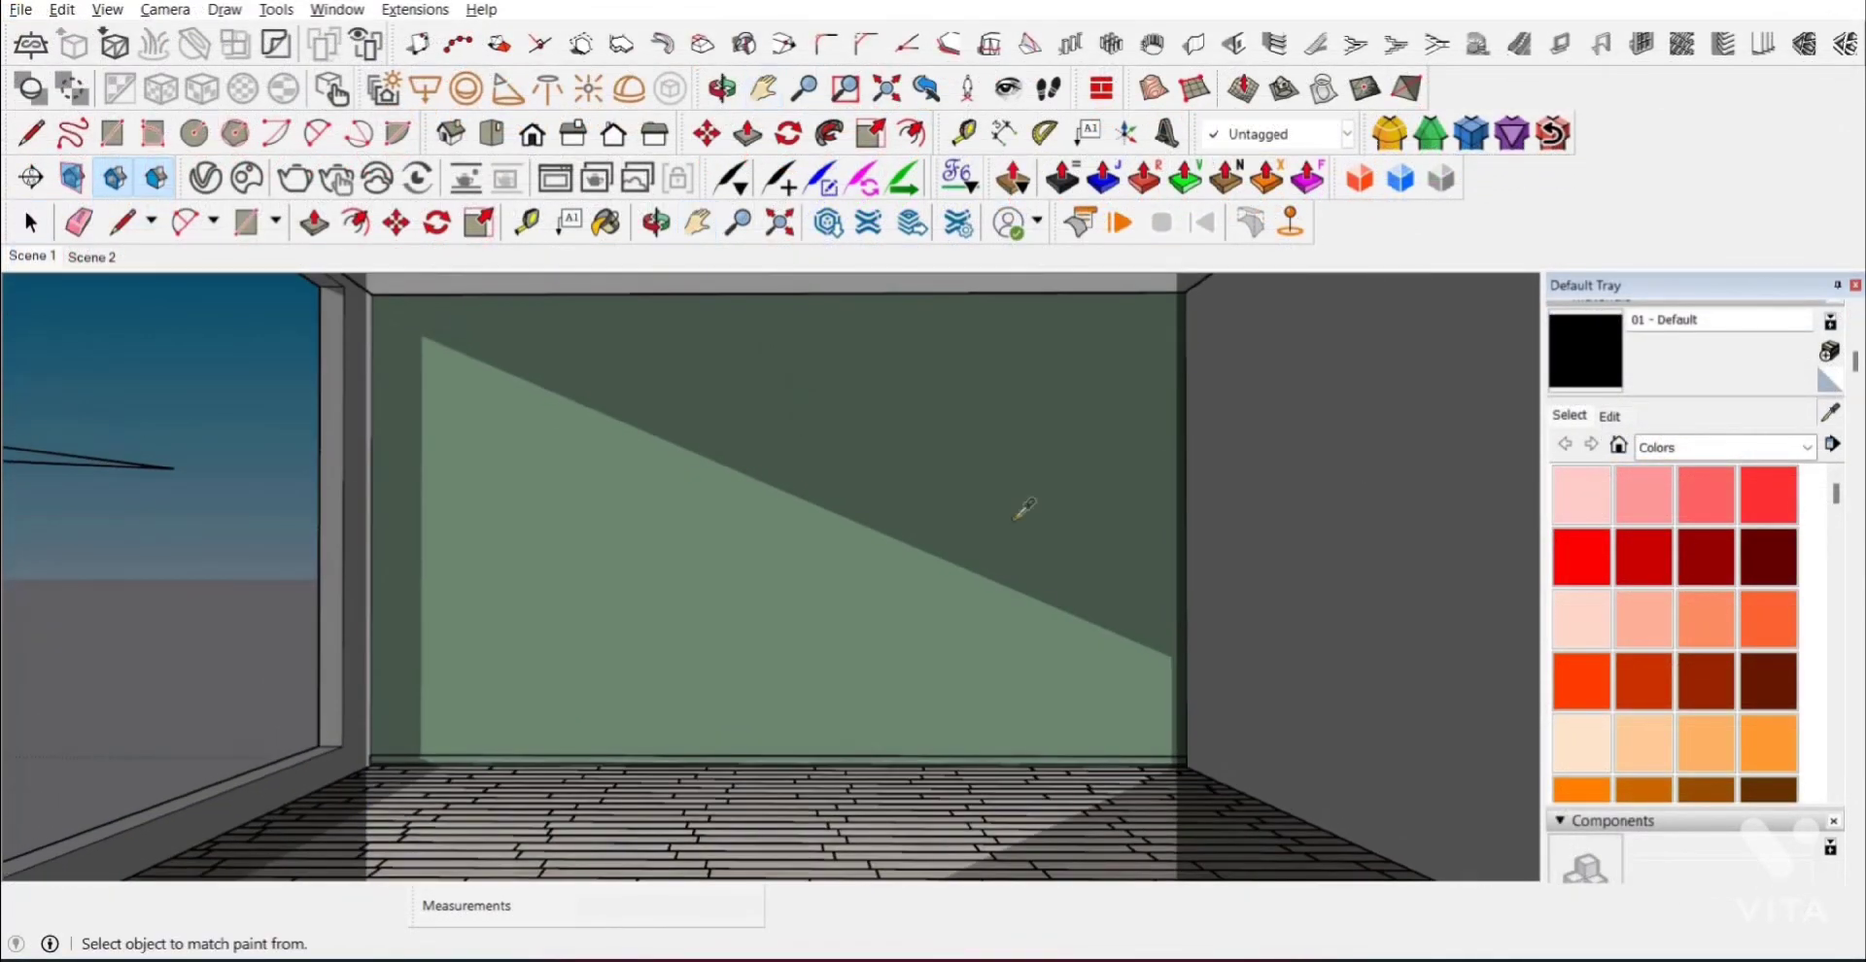
left_click(982, 524)
left_click(607, 222)
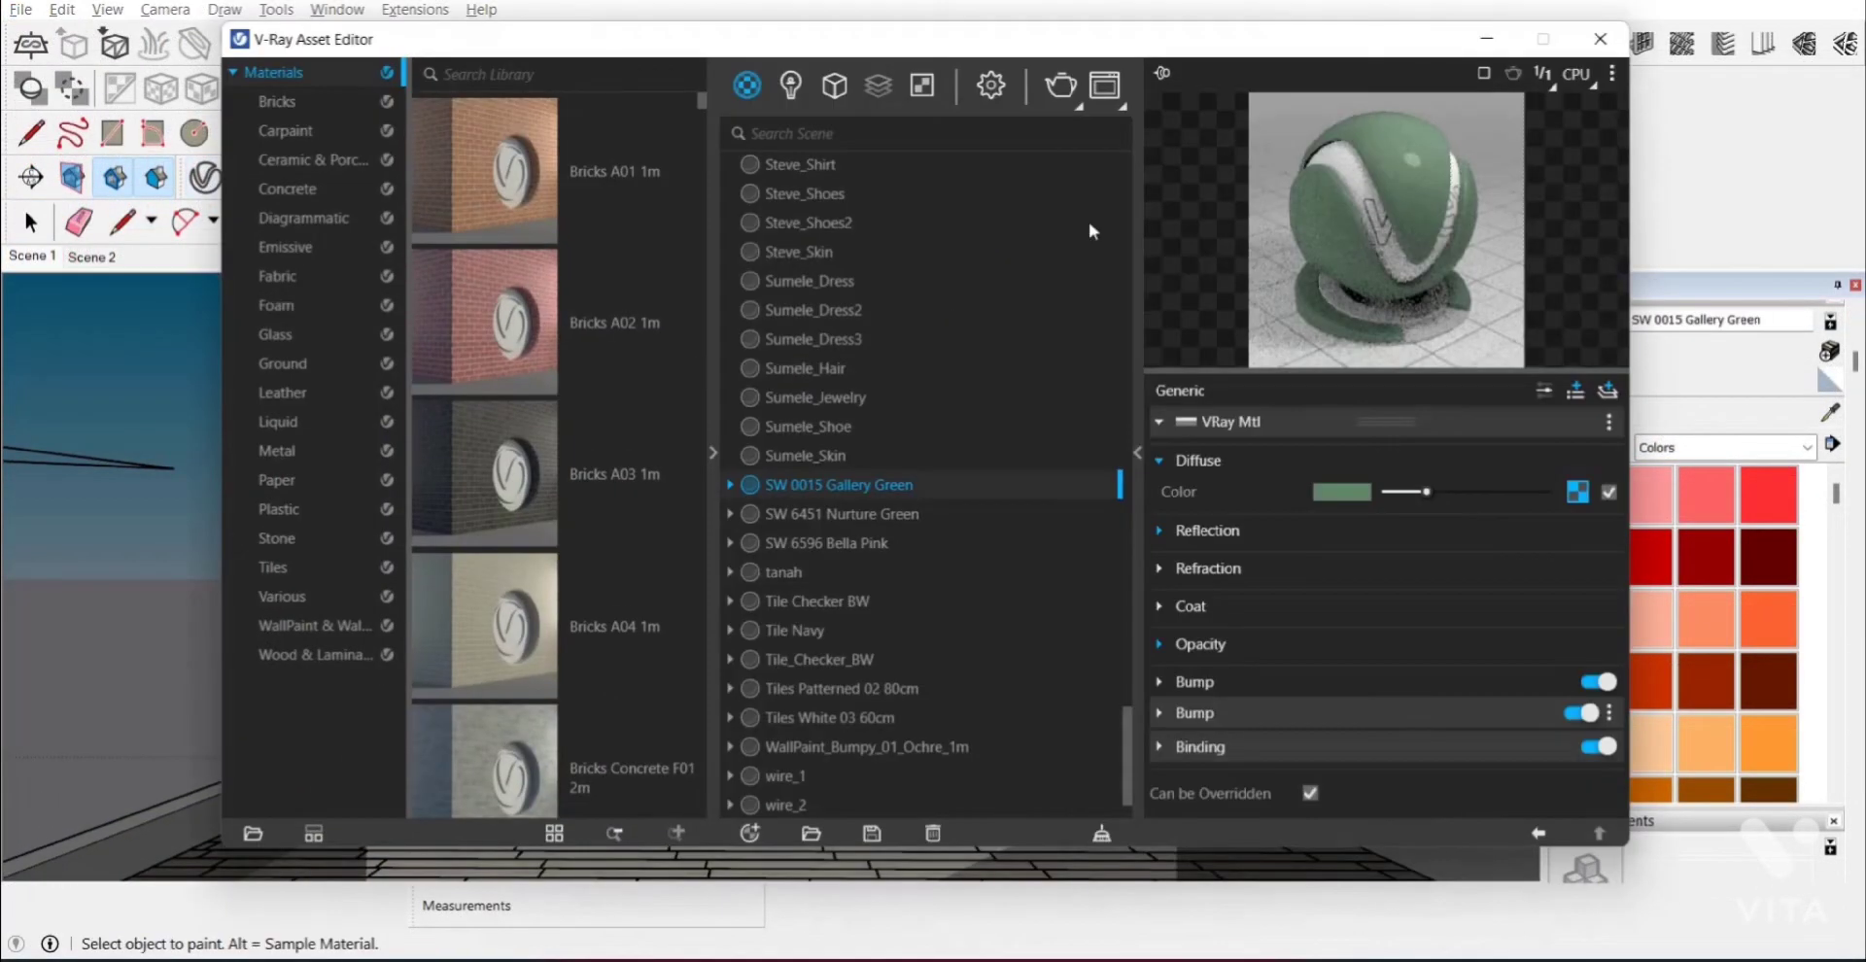
left_click(1331, 480)
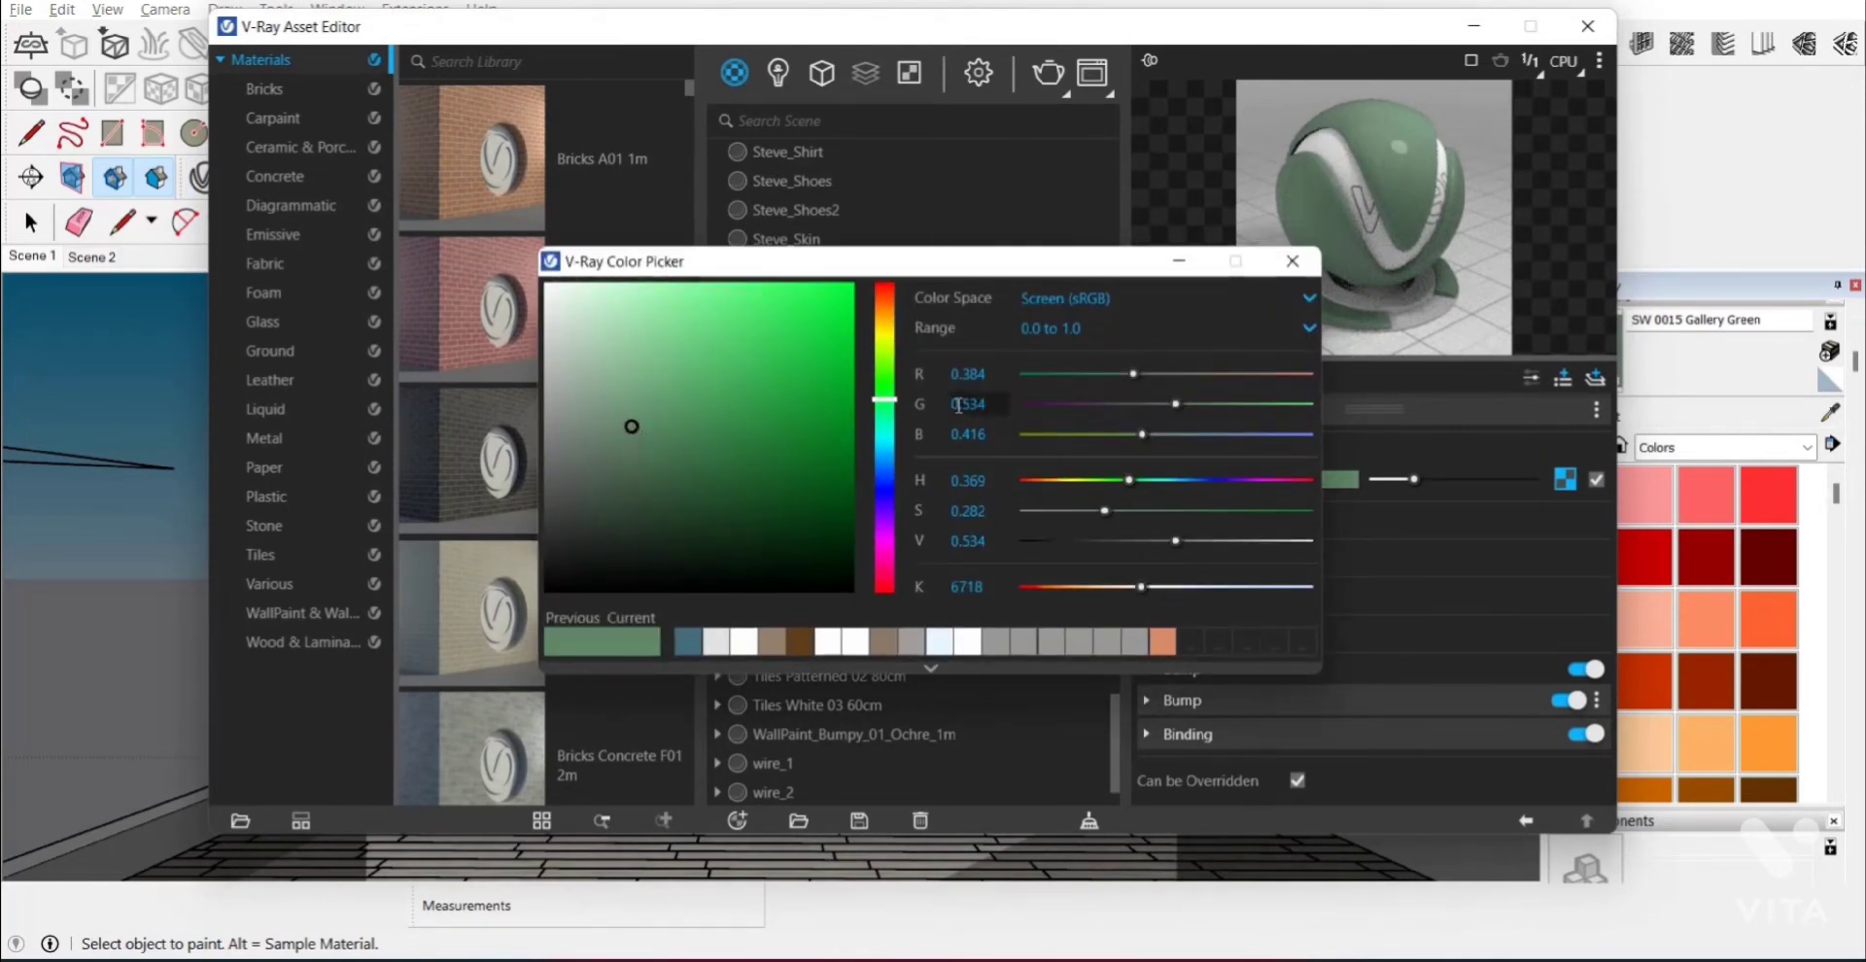
left_click(1291, 264)
left_click(1475, 26)
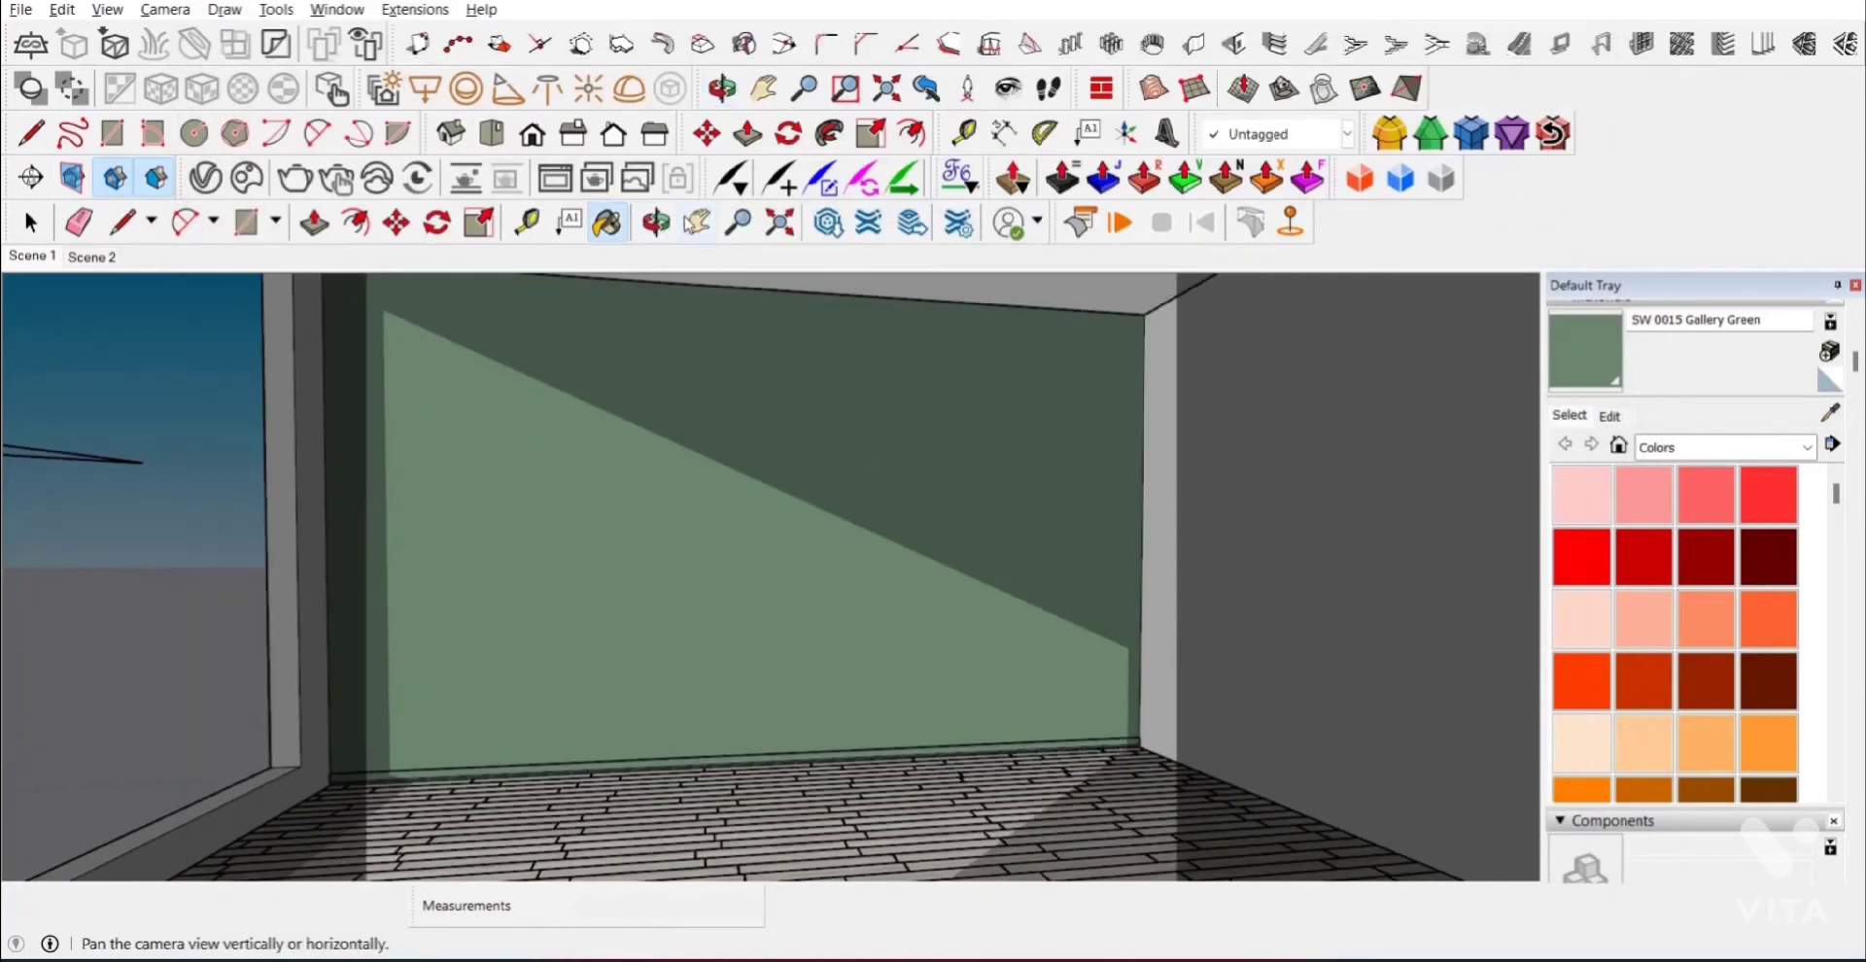
Step: Make the wall moulding tag visible so the paneling shows on the green back wall
left_click(696, 222)
left_click_drag(798, 468, 791, 412)
mouse_move(791, 412)
middle_mouse_down()
mouse_move(729, 488)
mouse_move(953, 505)
middle_mouse_up()
scroll(778, 512, "up", 1)
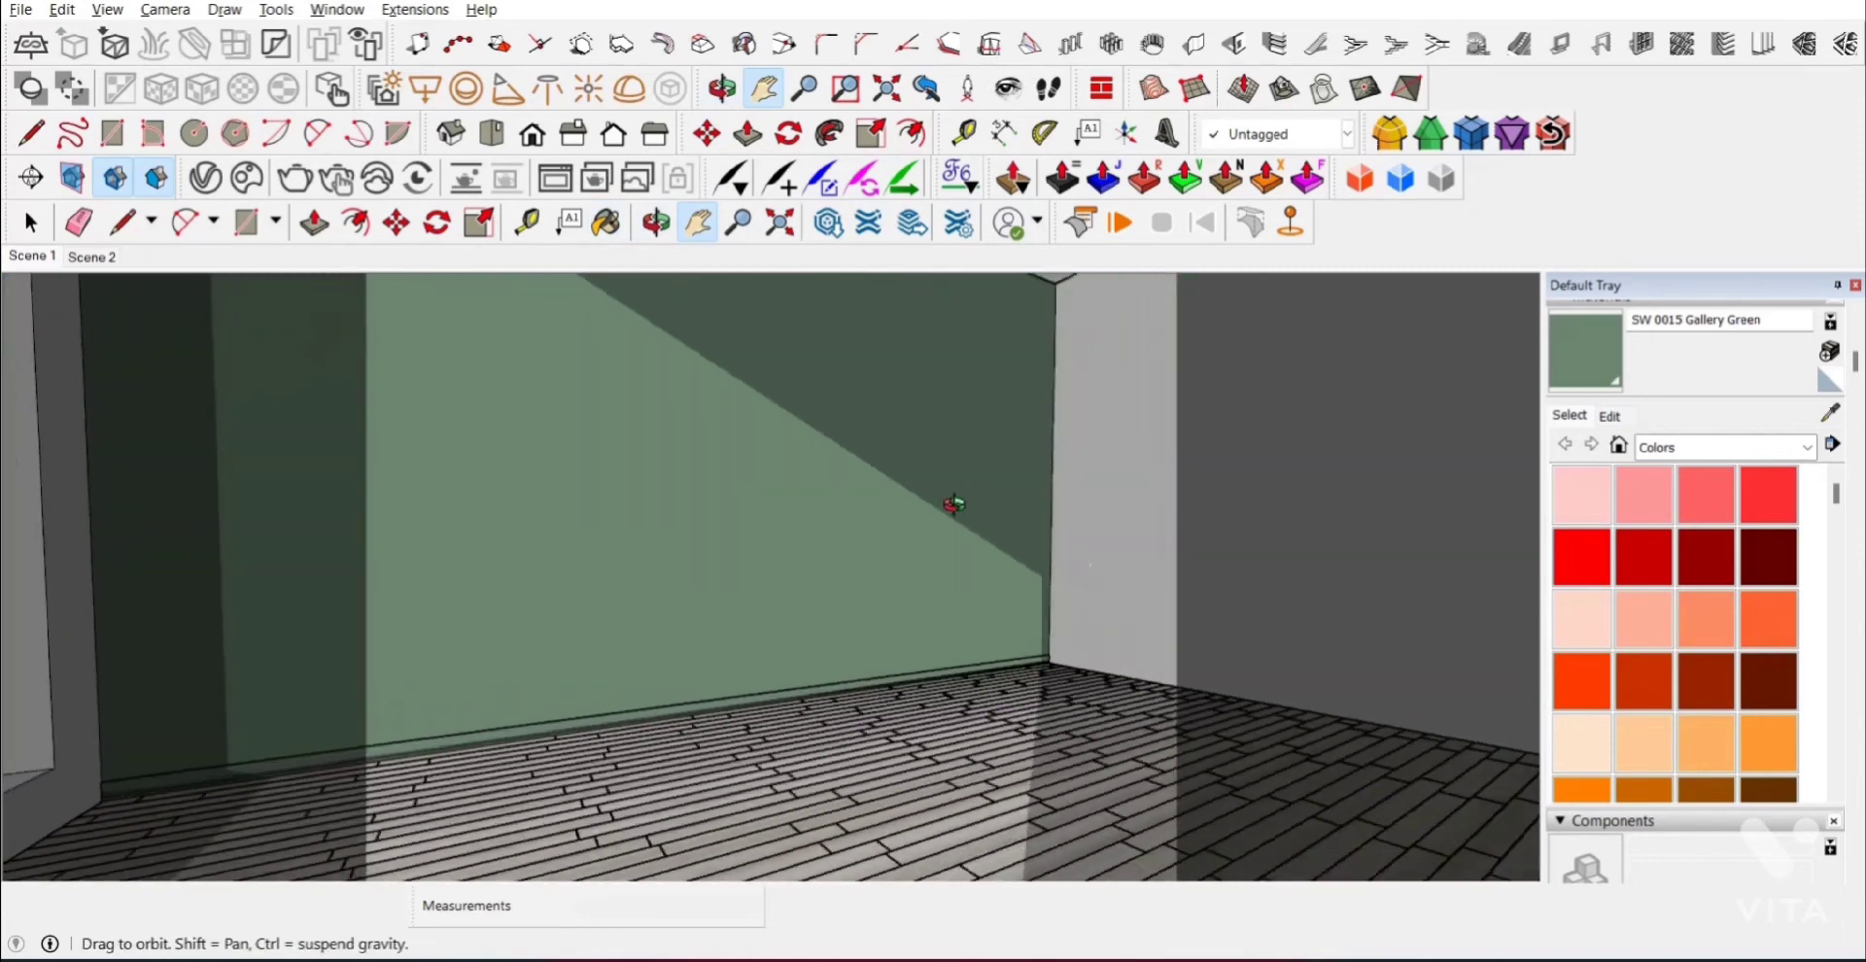
scroll(950, 506, "down", 2)
left_click_drag(938, 524, 919, 561)
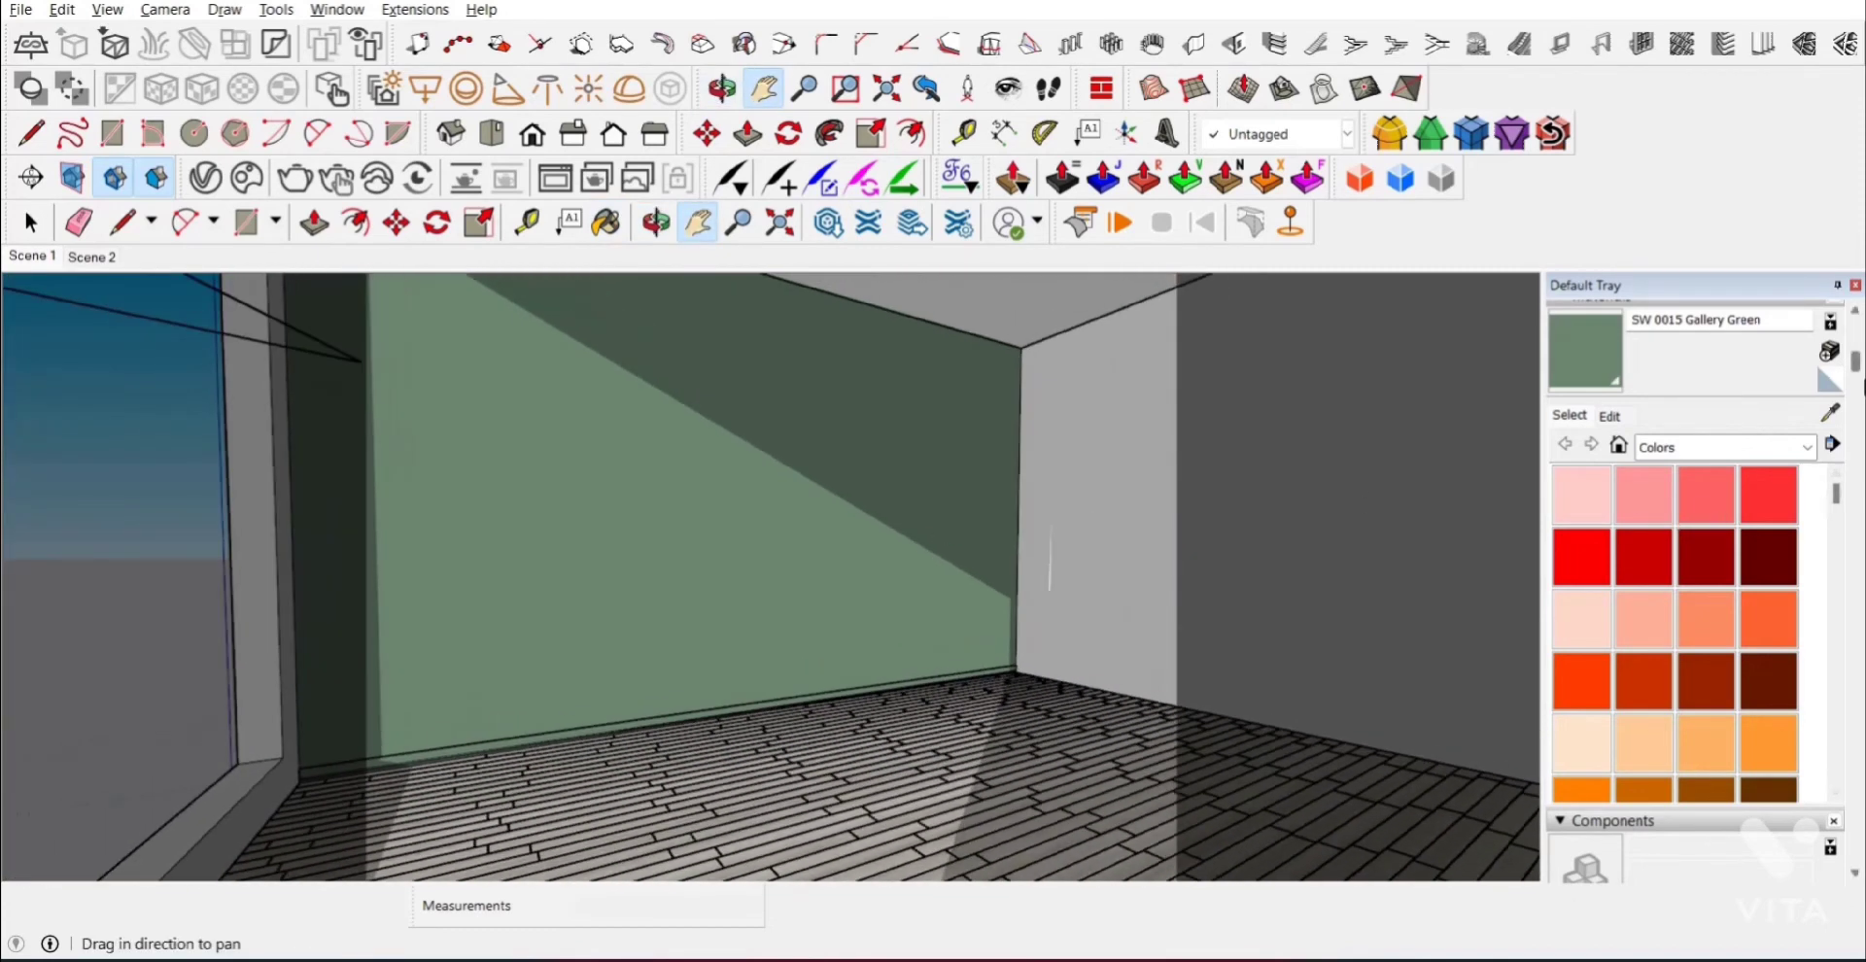
scroll(1862, 550, "down", 5)
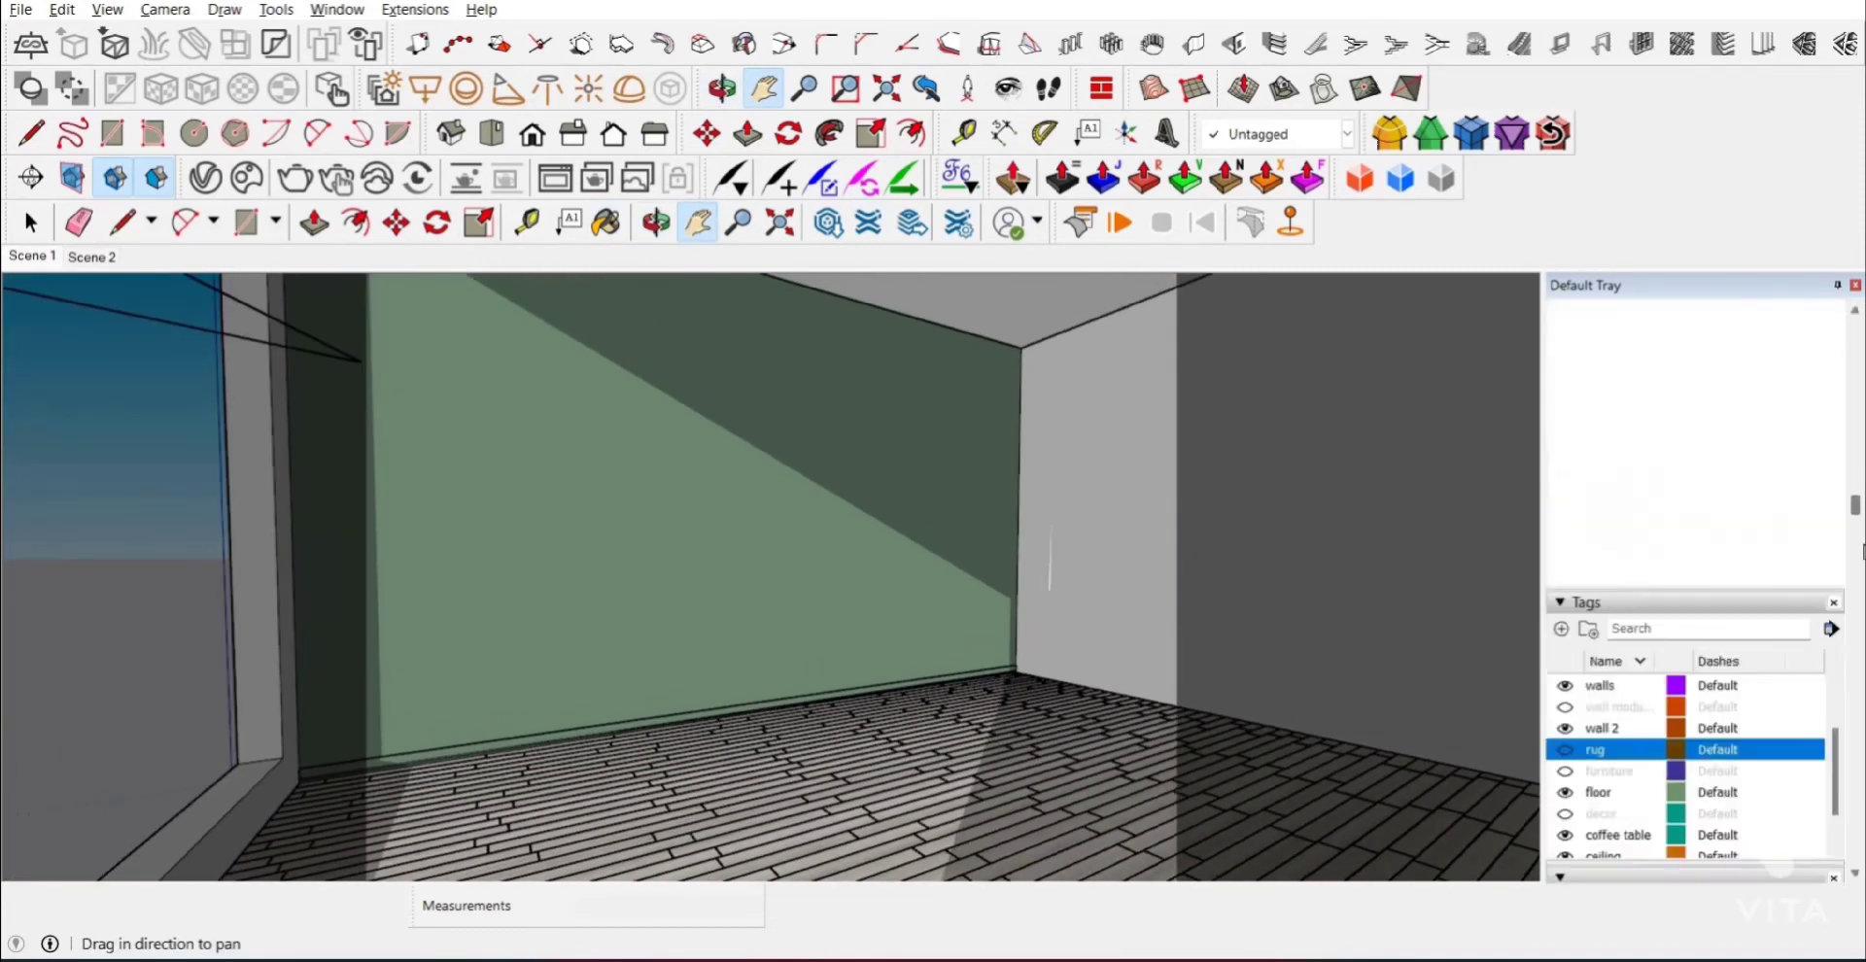
scroll(1862, 550, "down", 3)
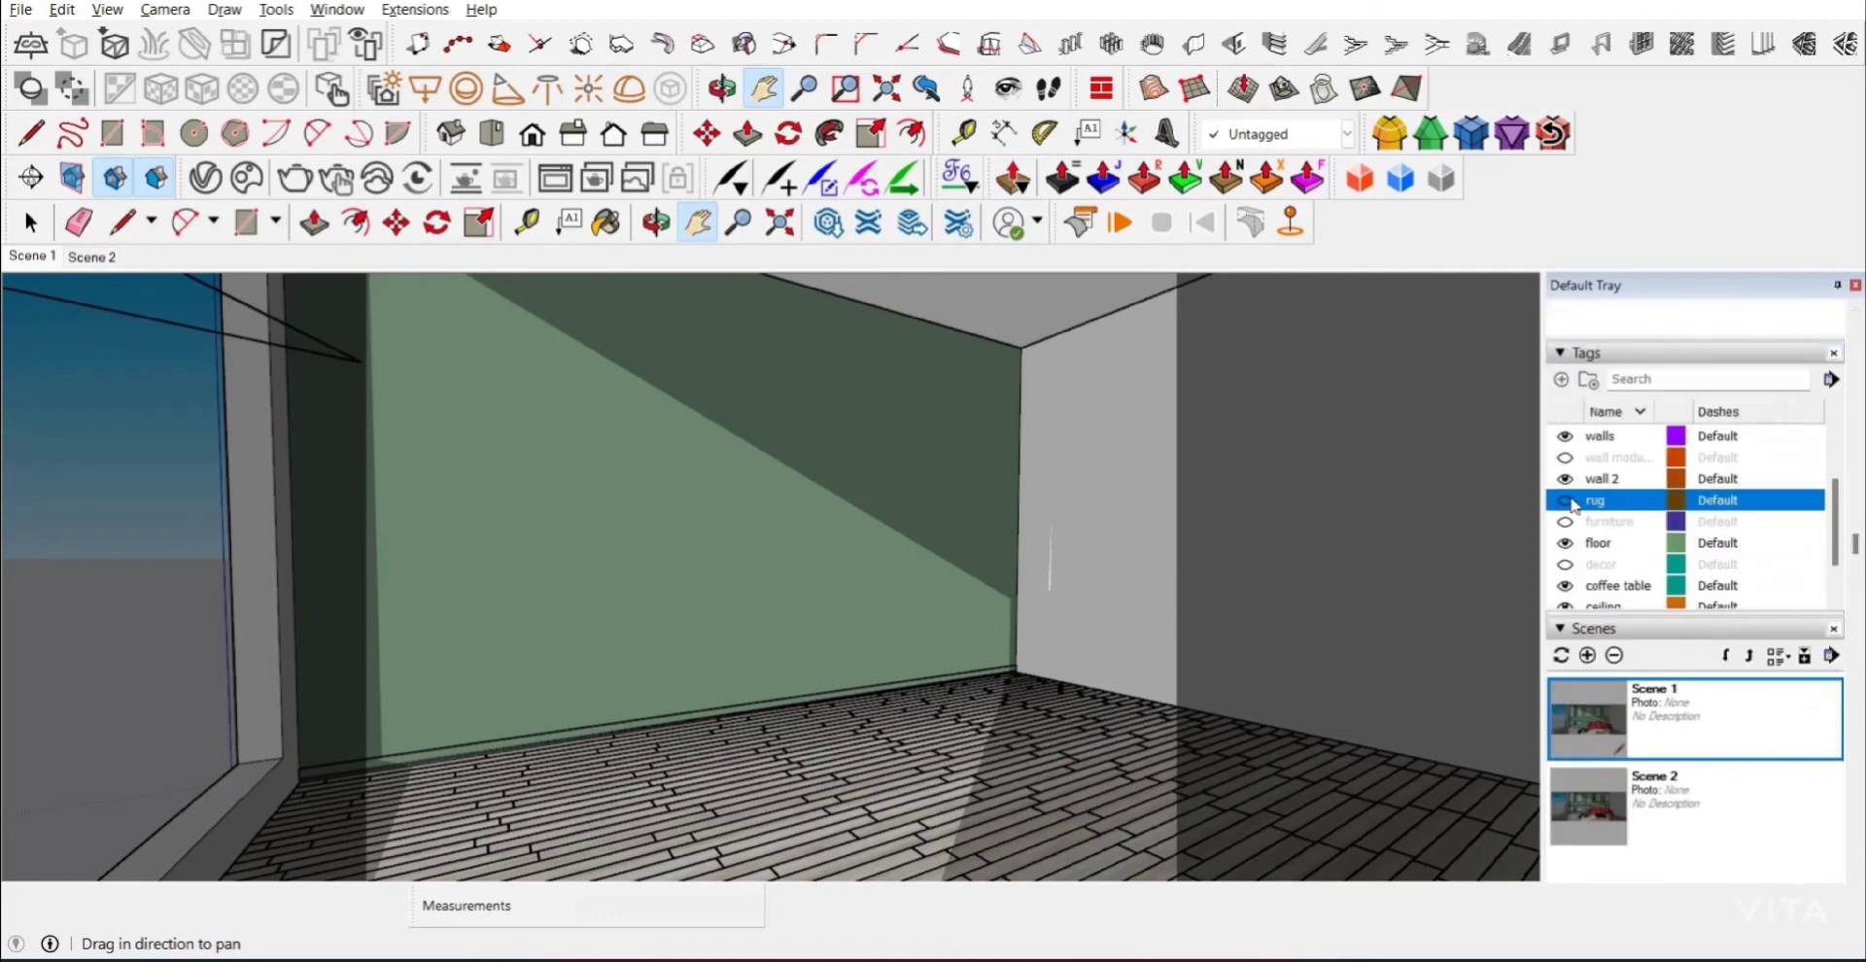
left_click(1565, 458)
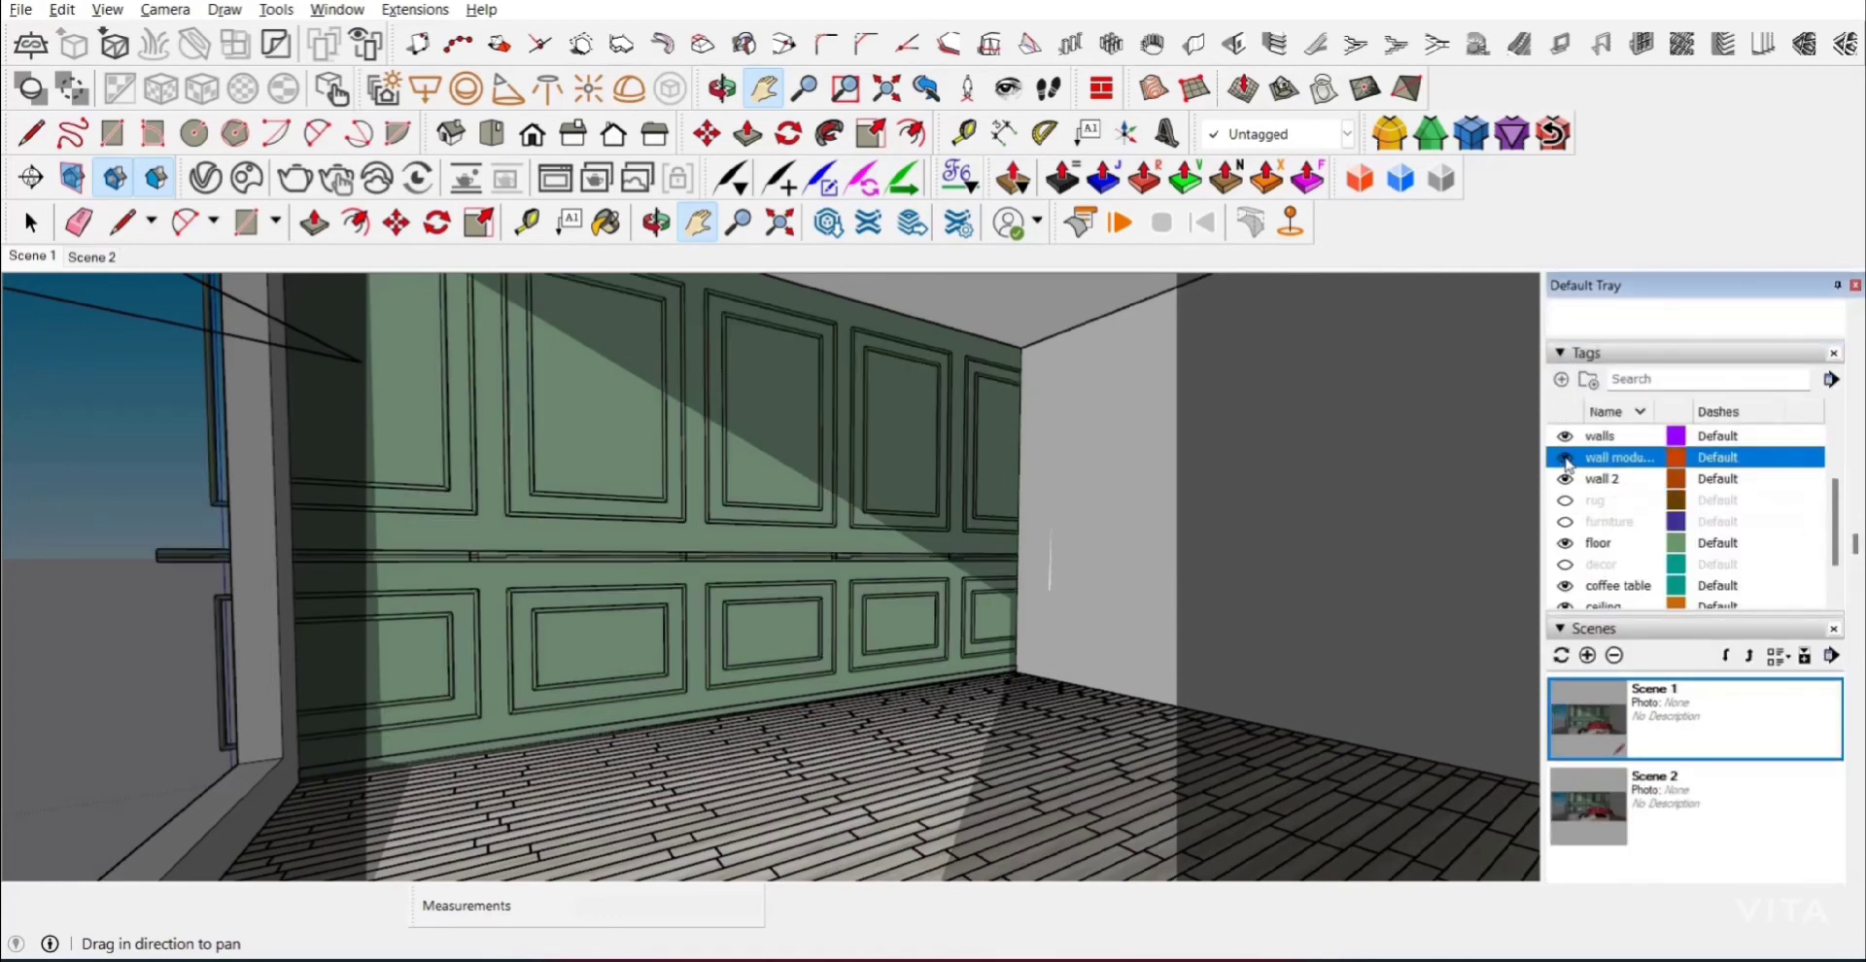
middle_click_drag(1224, 645, 1078, 633)
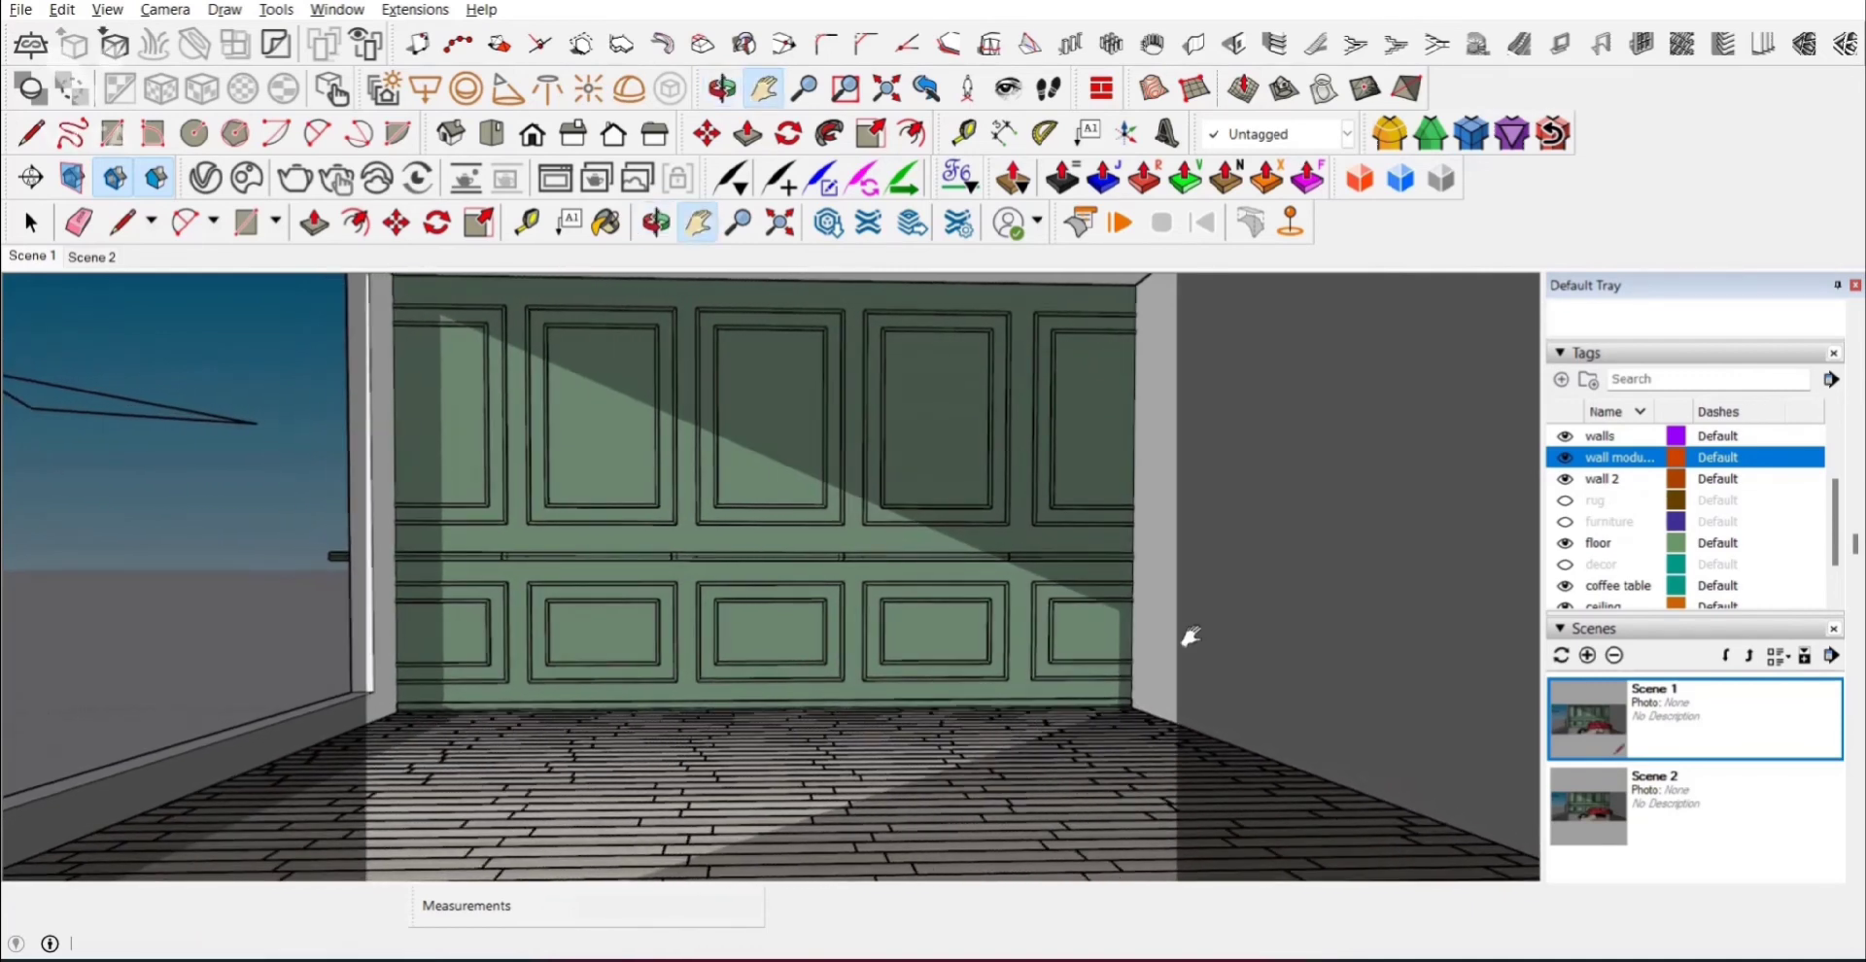
Step: Make the rug, furniture and decor tags visible and return to the Scene 1 view
left_click(1564, 502)
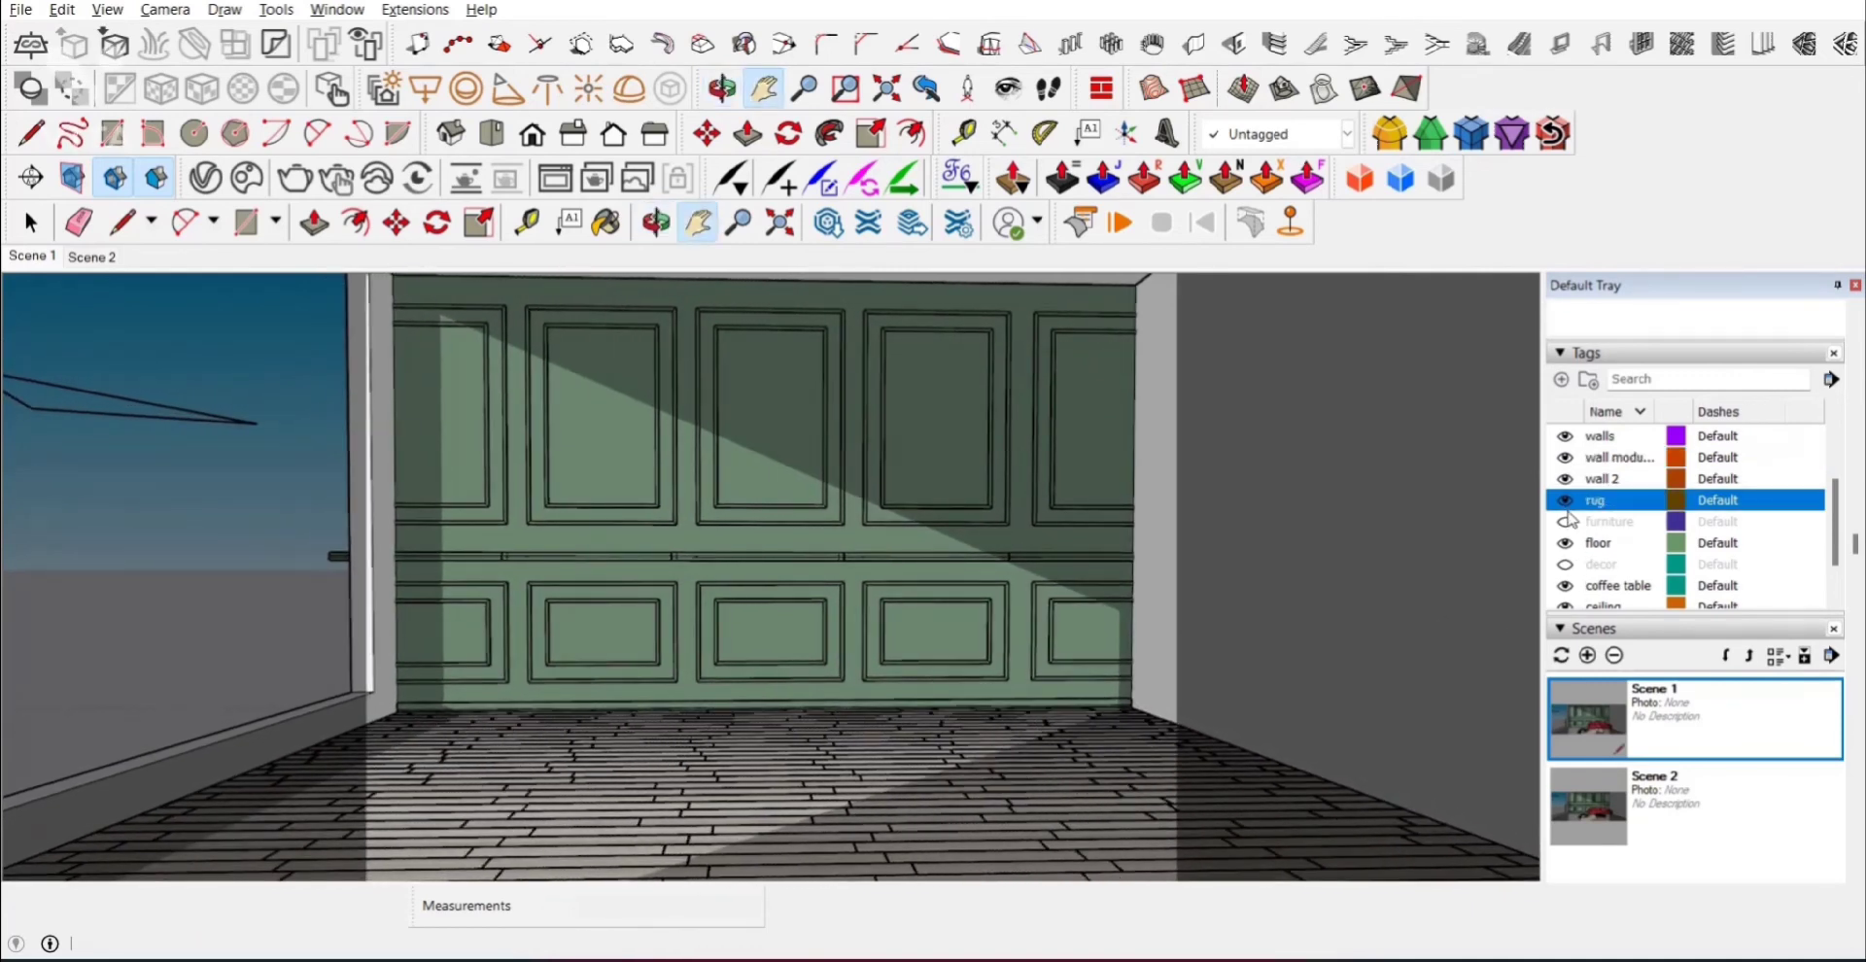
left_click(1564, 522)
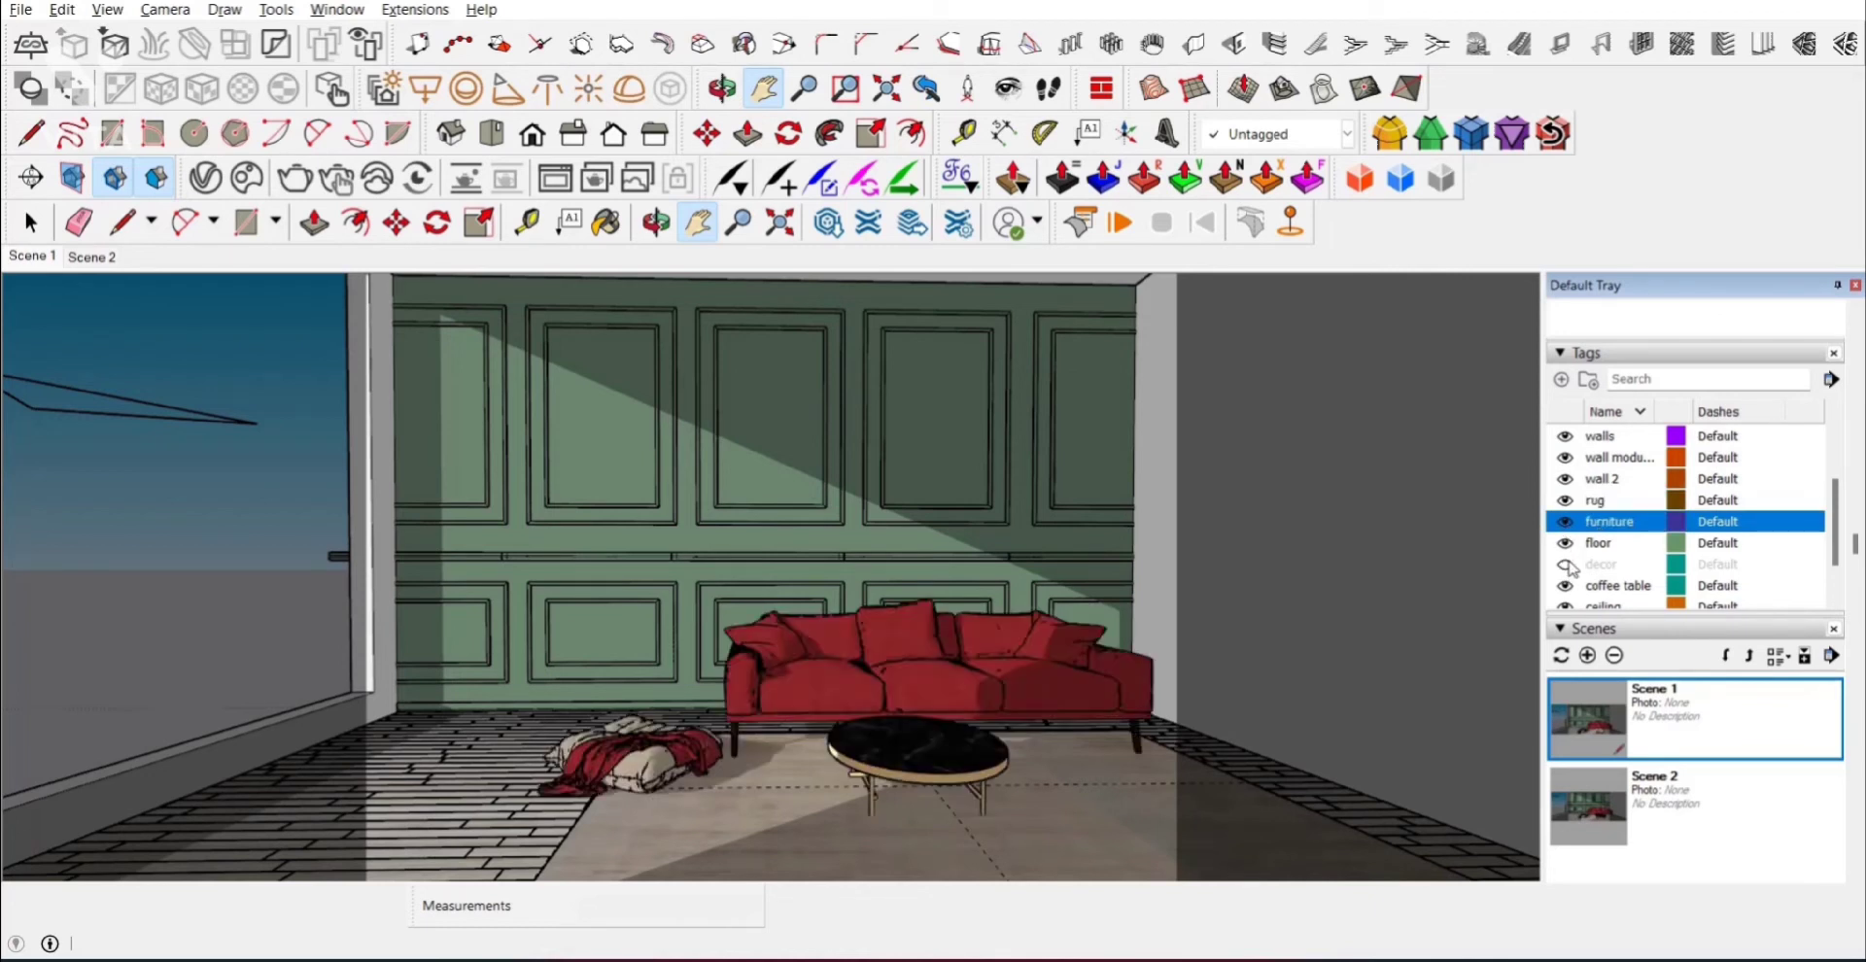
left_click(1564, 565)
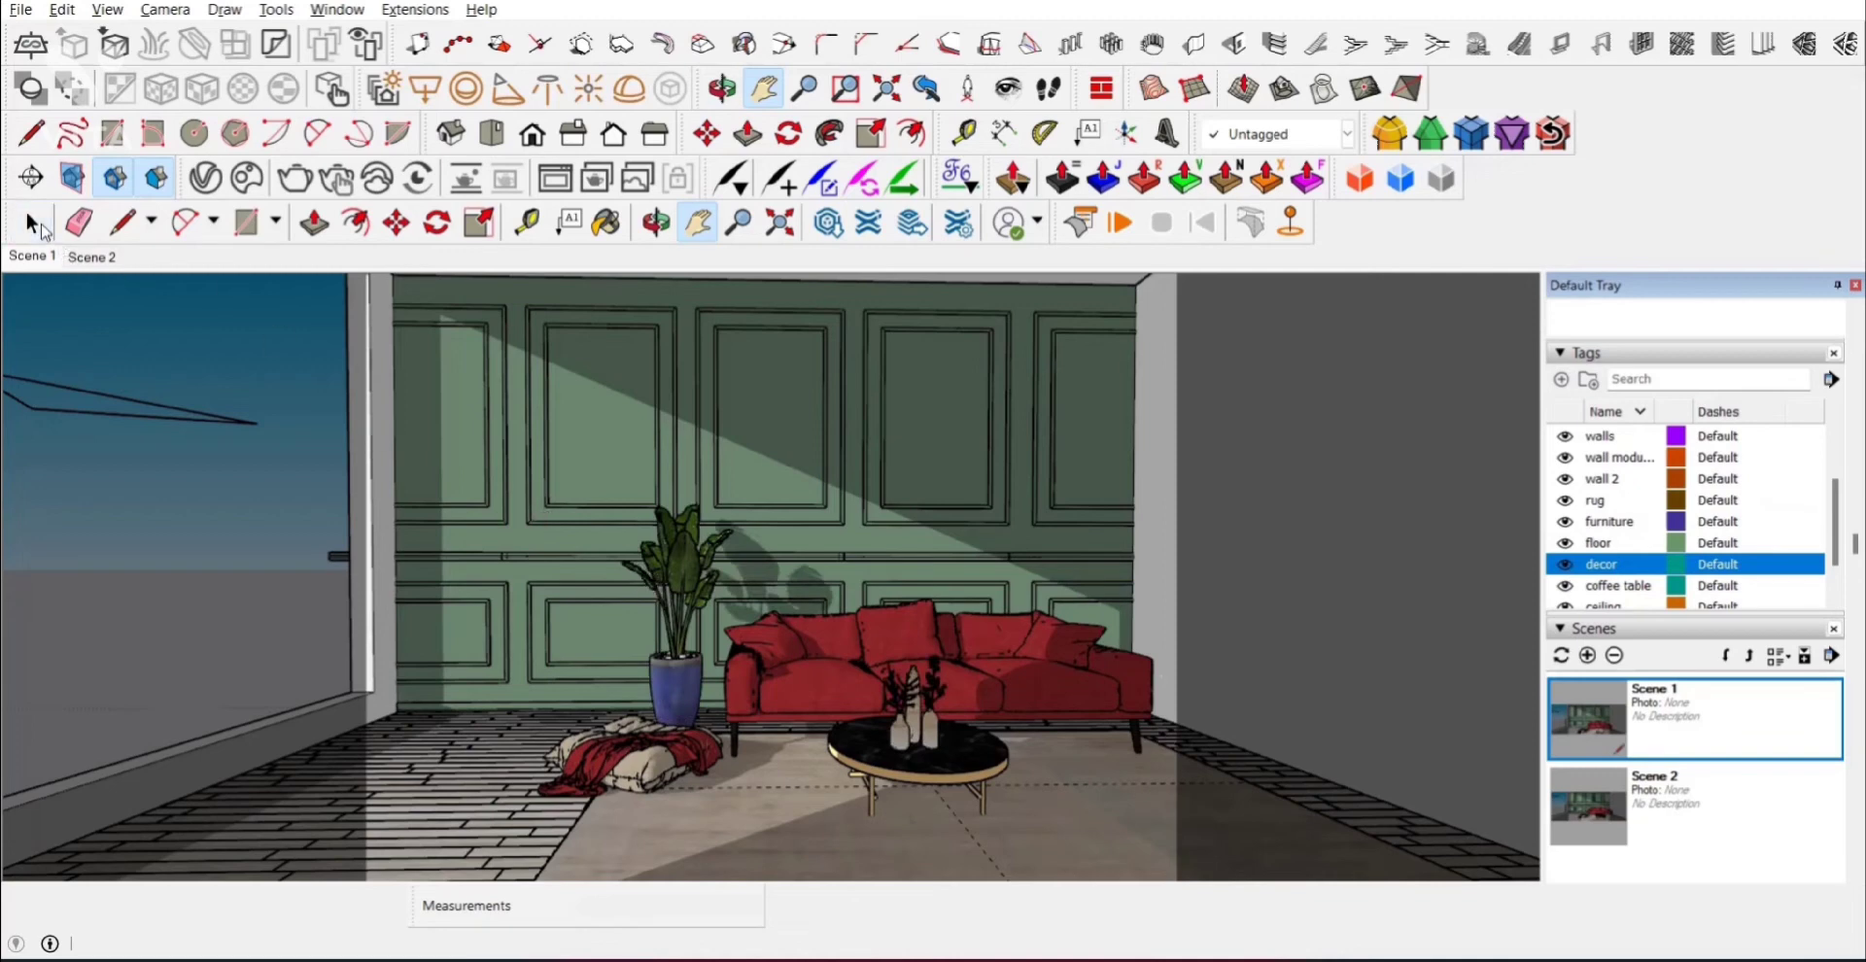
key("space")
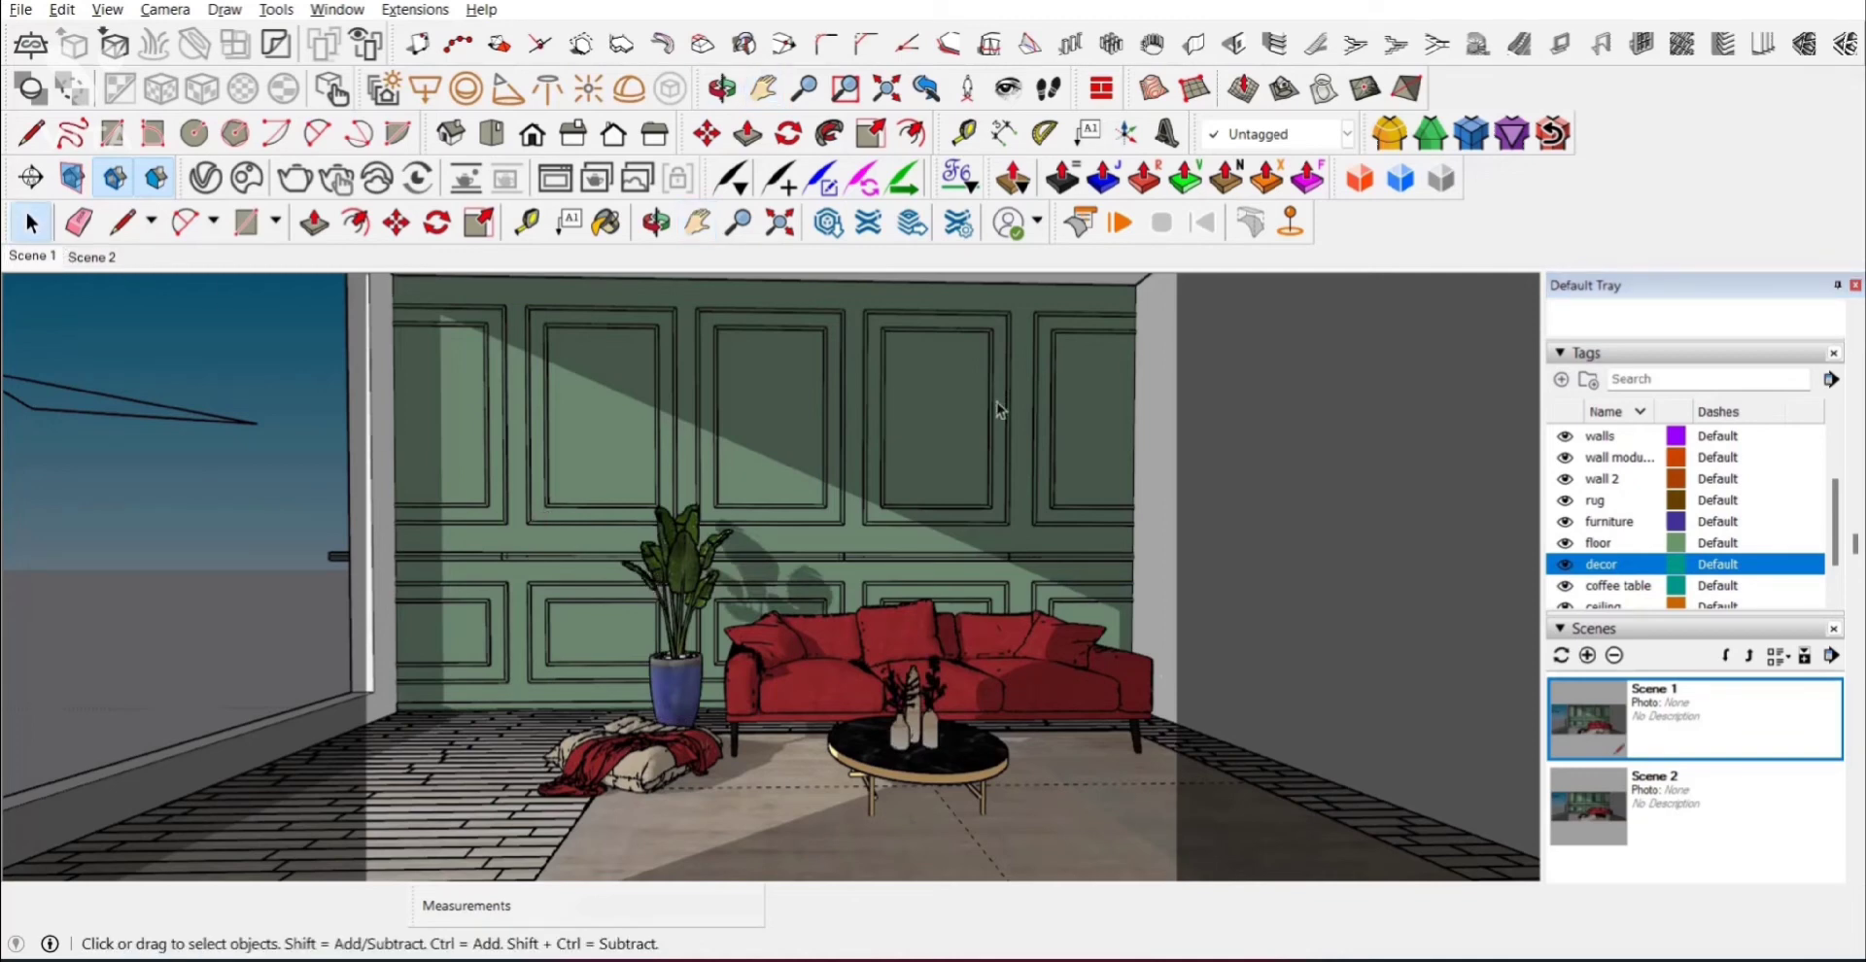
scroll(1028, 385, "up", 1)
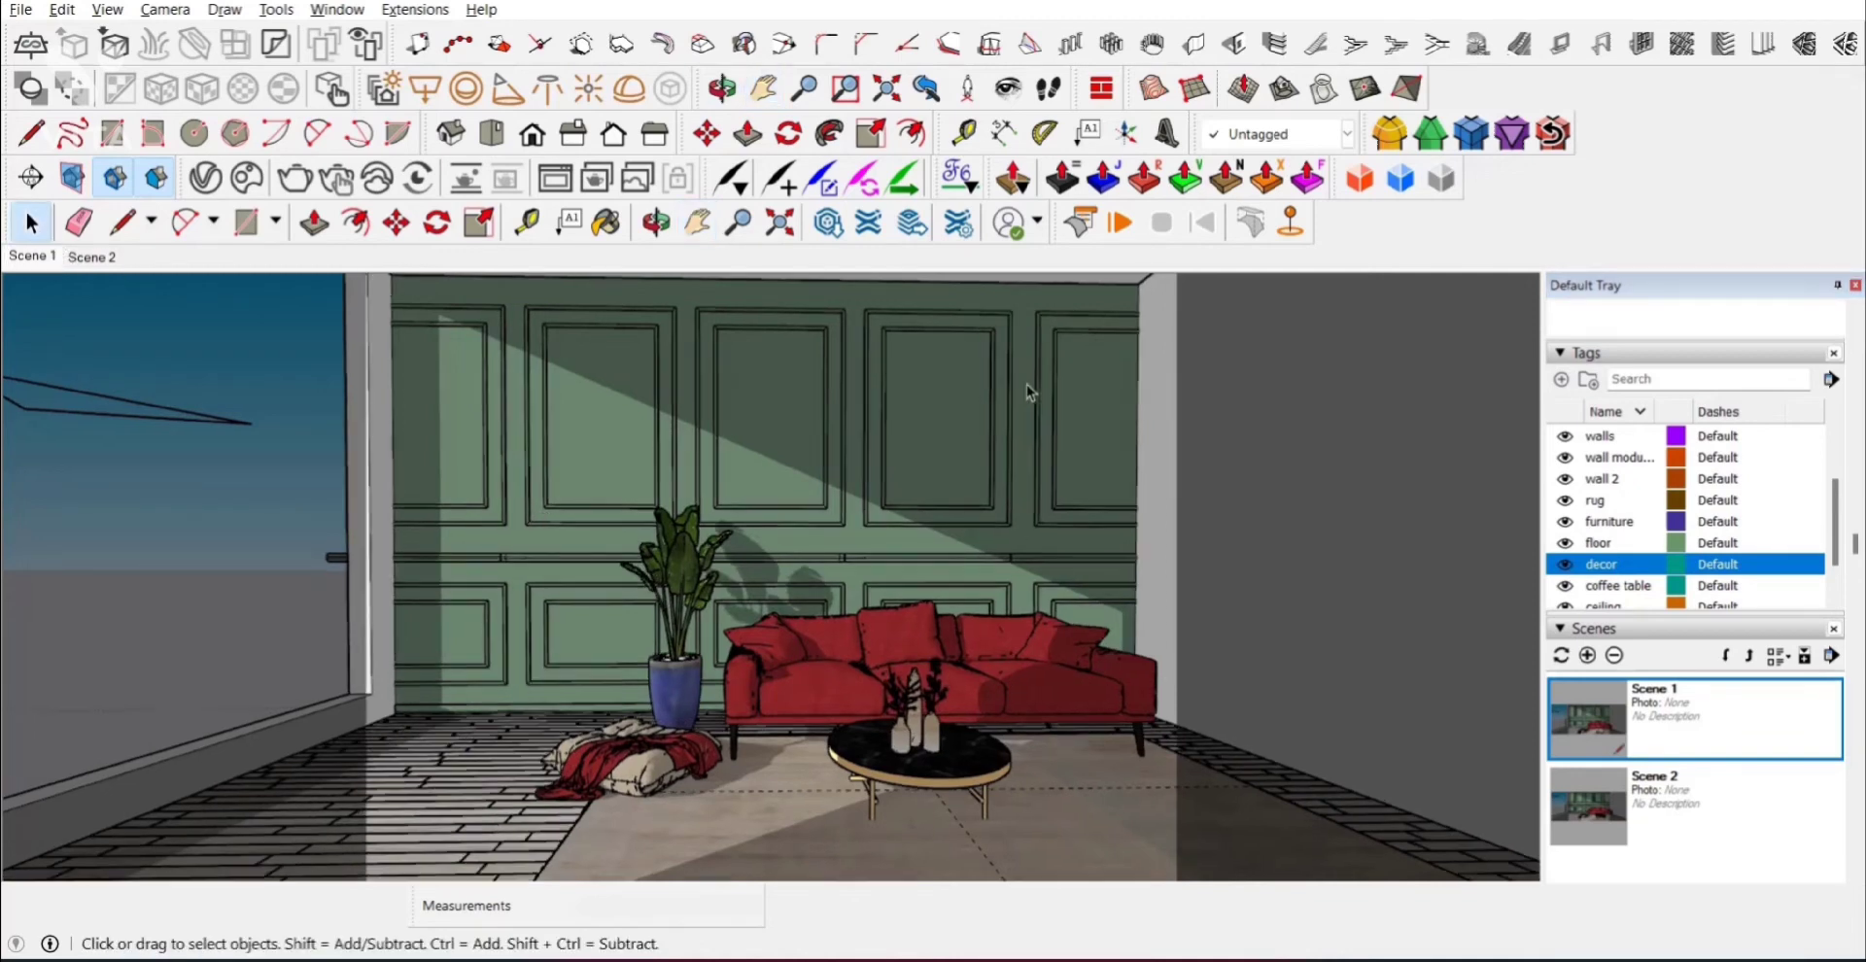
scroll(1026, 383, "up", 1)
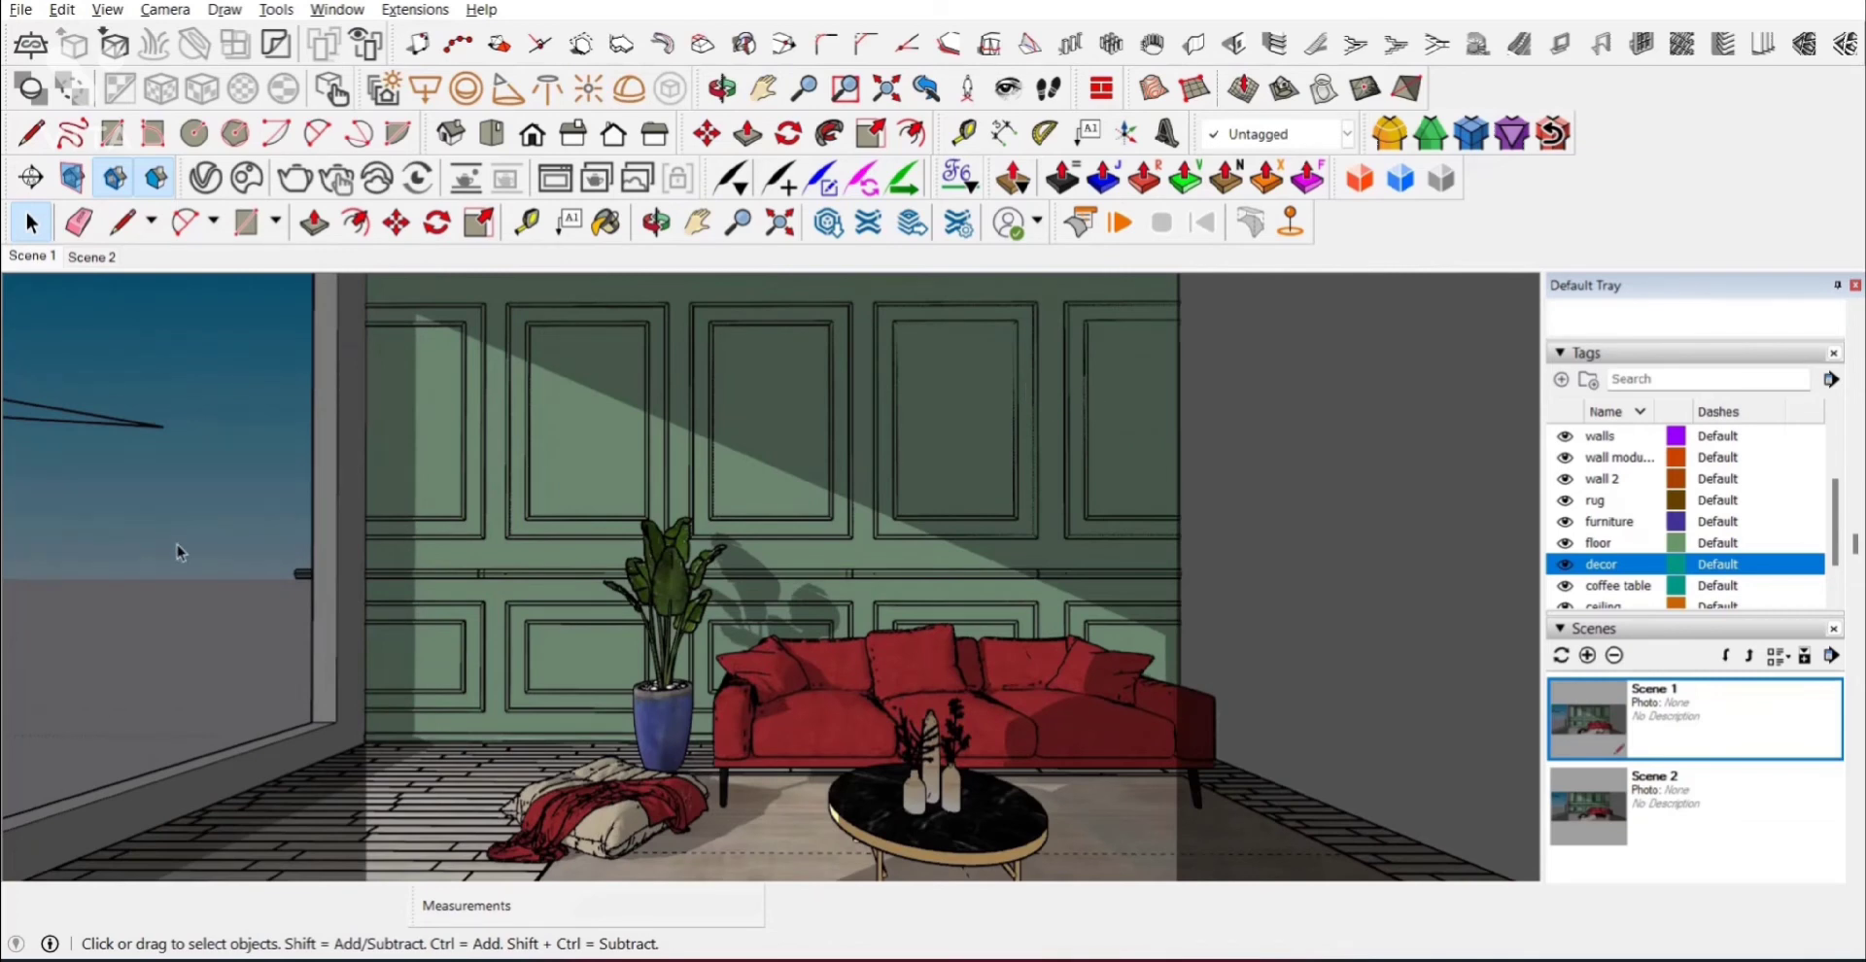
Step: Open the V-Ray render settings and check the camera's exposure value
left_click(204, 180)
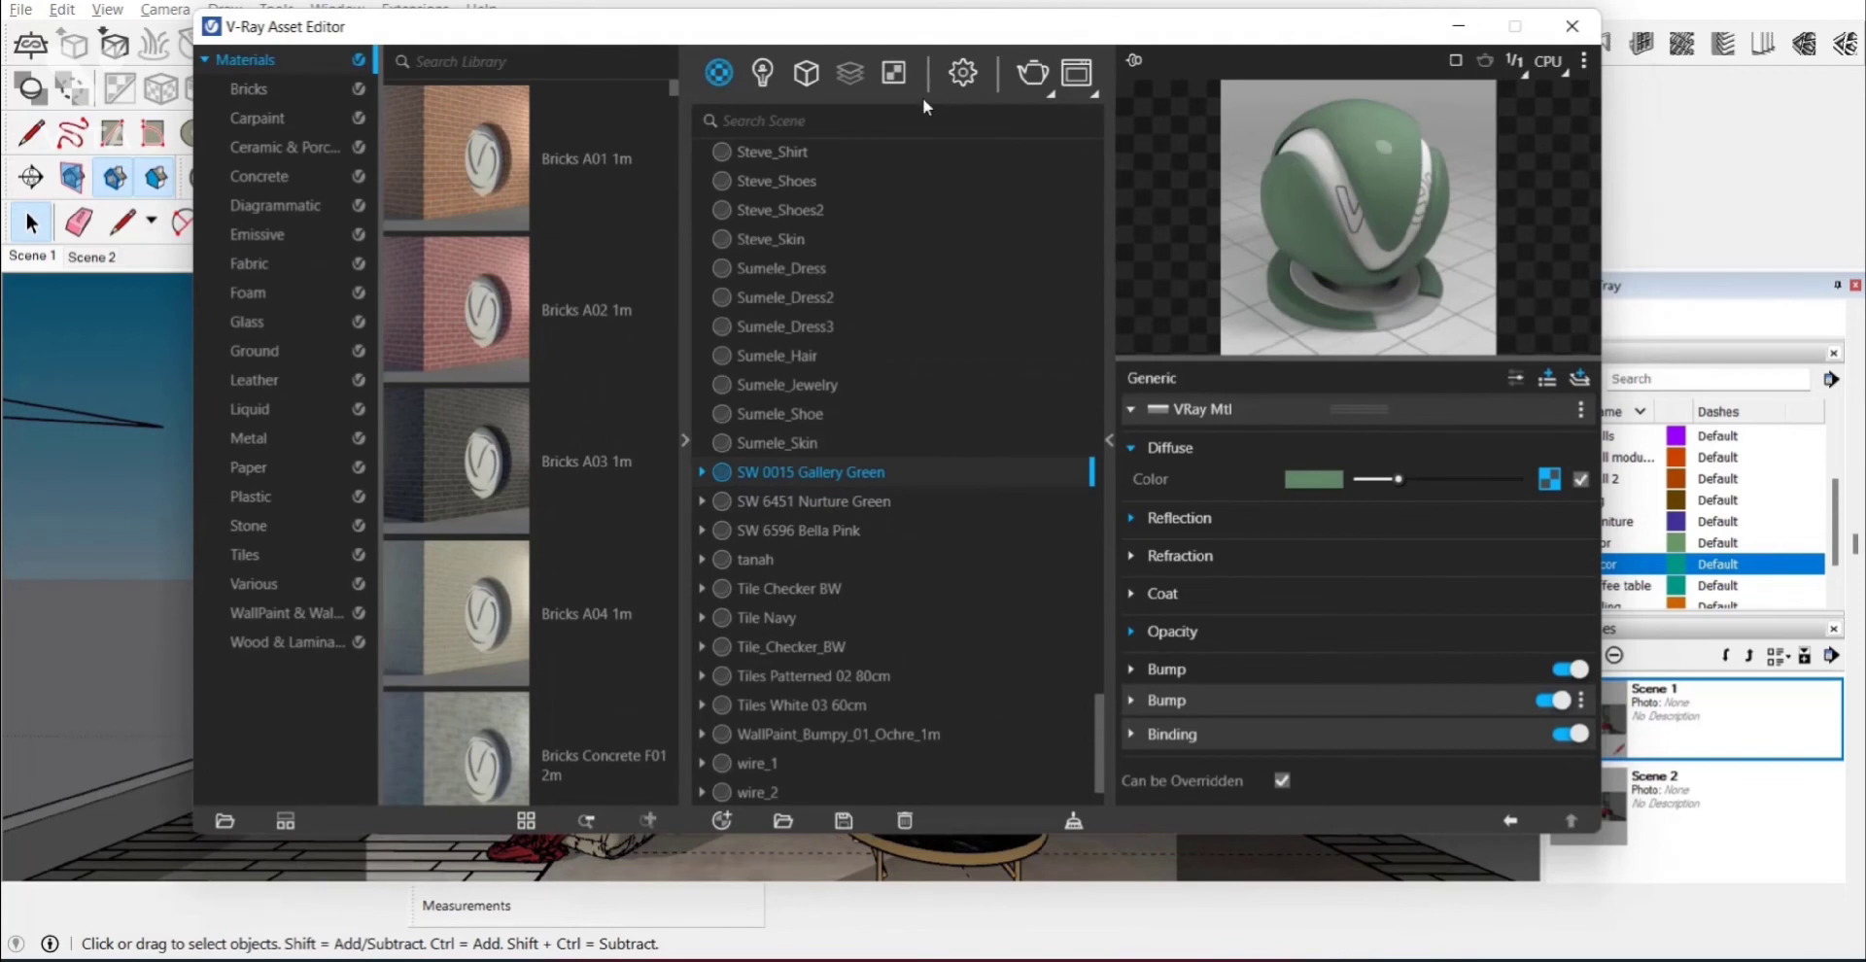
left_click(968, 77)
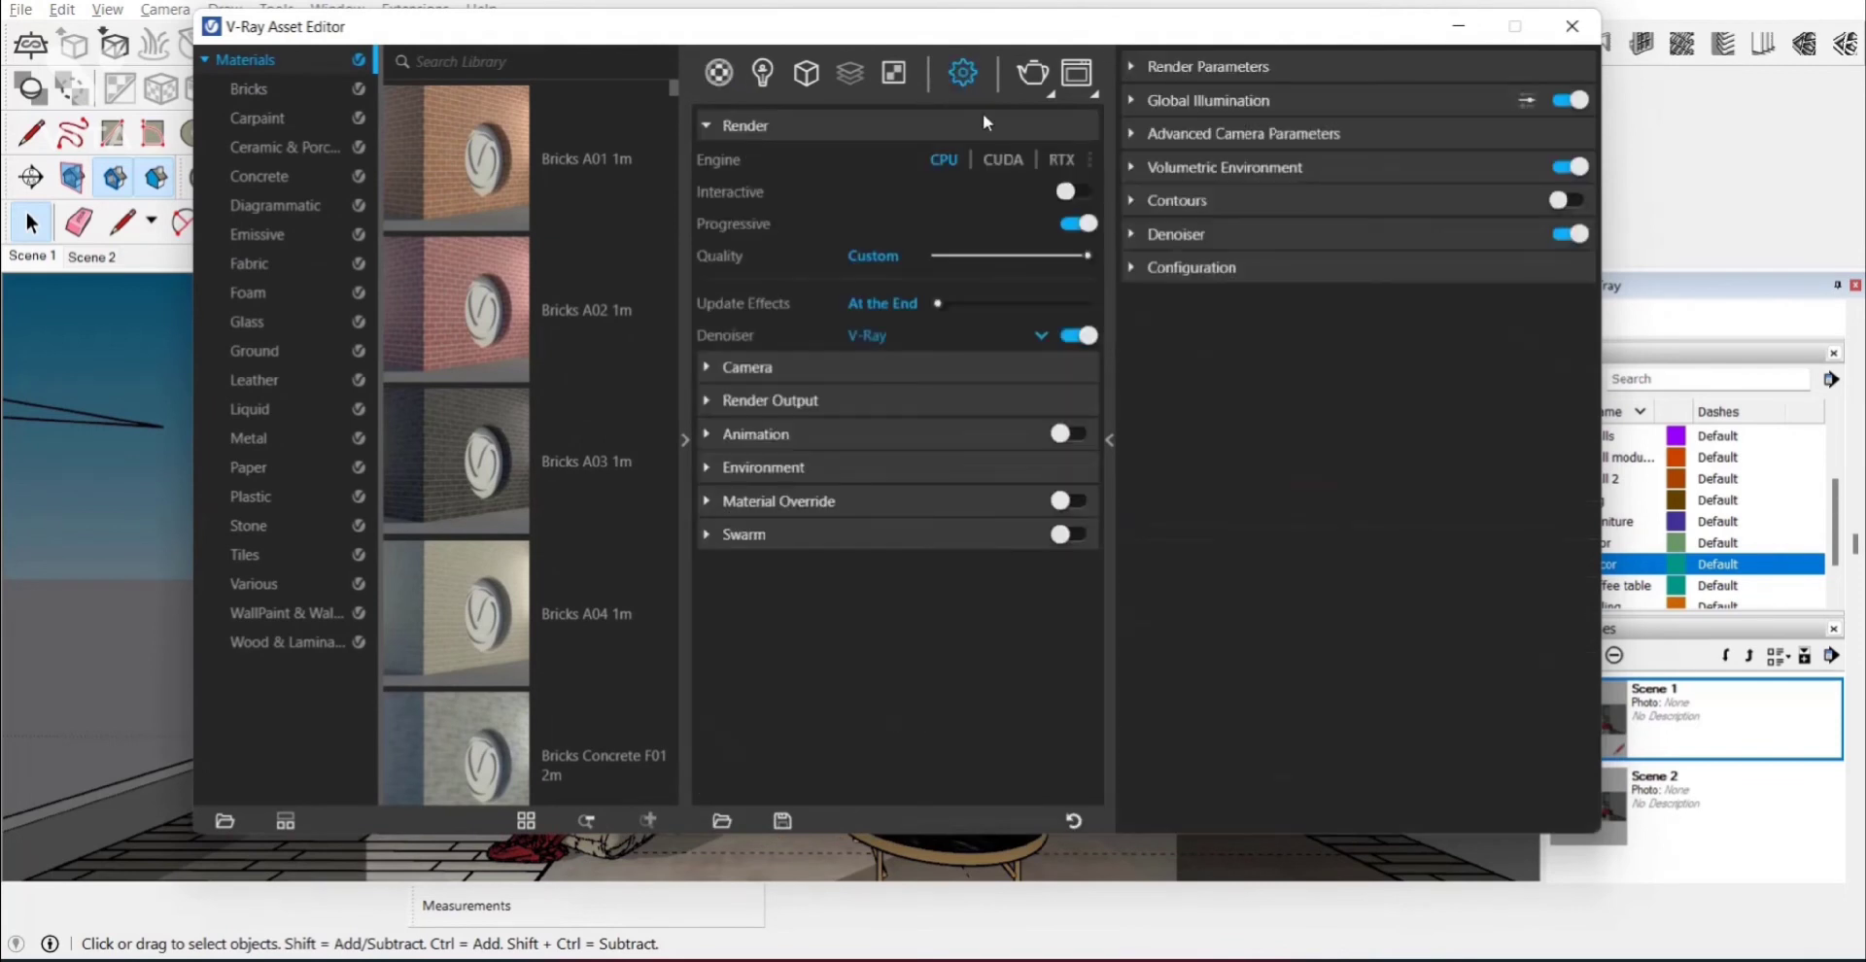
left_click(970, 369)
left_click_drag(901, 508, 834, 516)
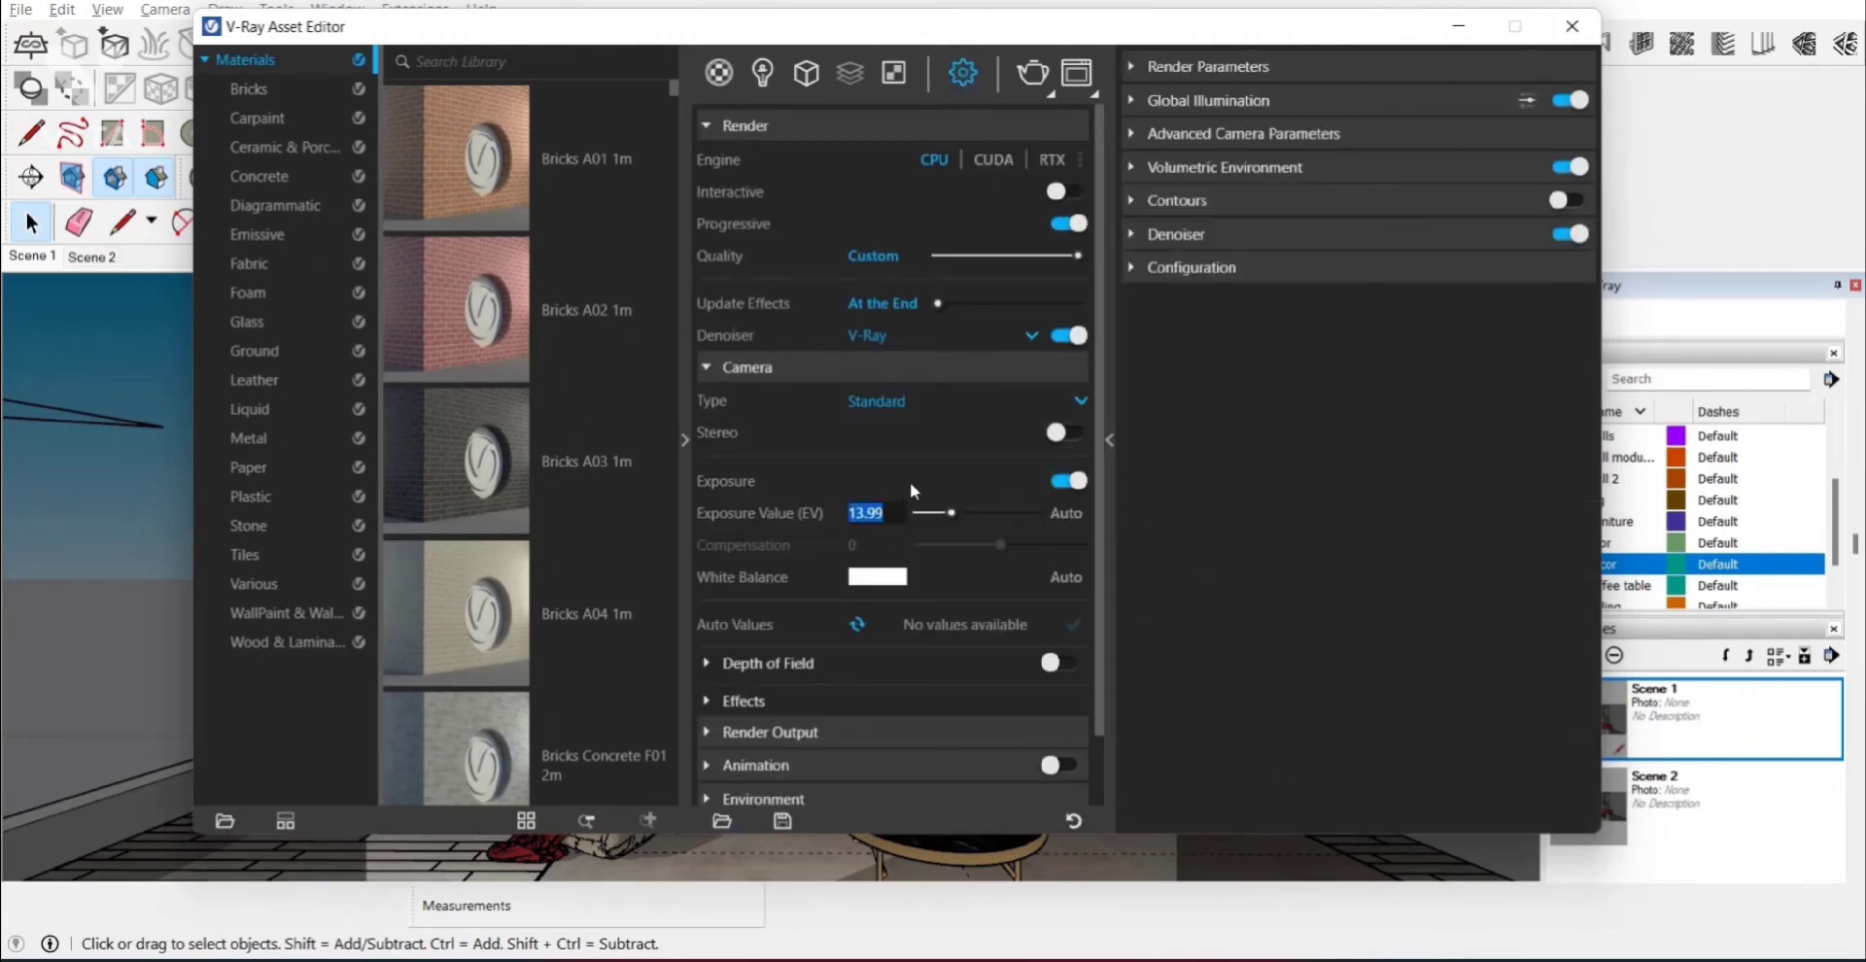
left_click(975, 457)
left_click(965, 366)
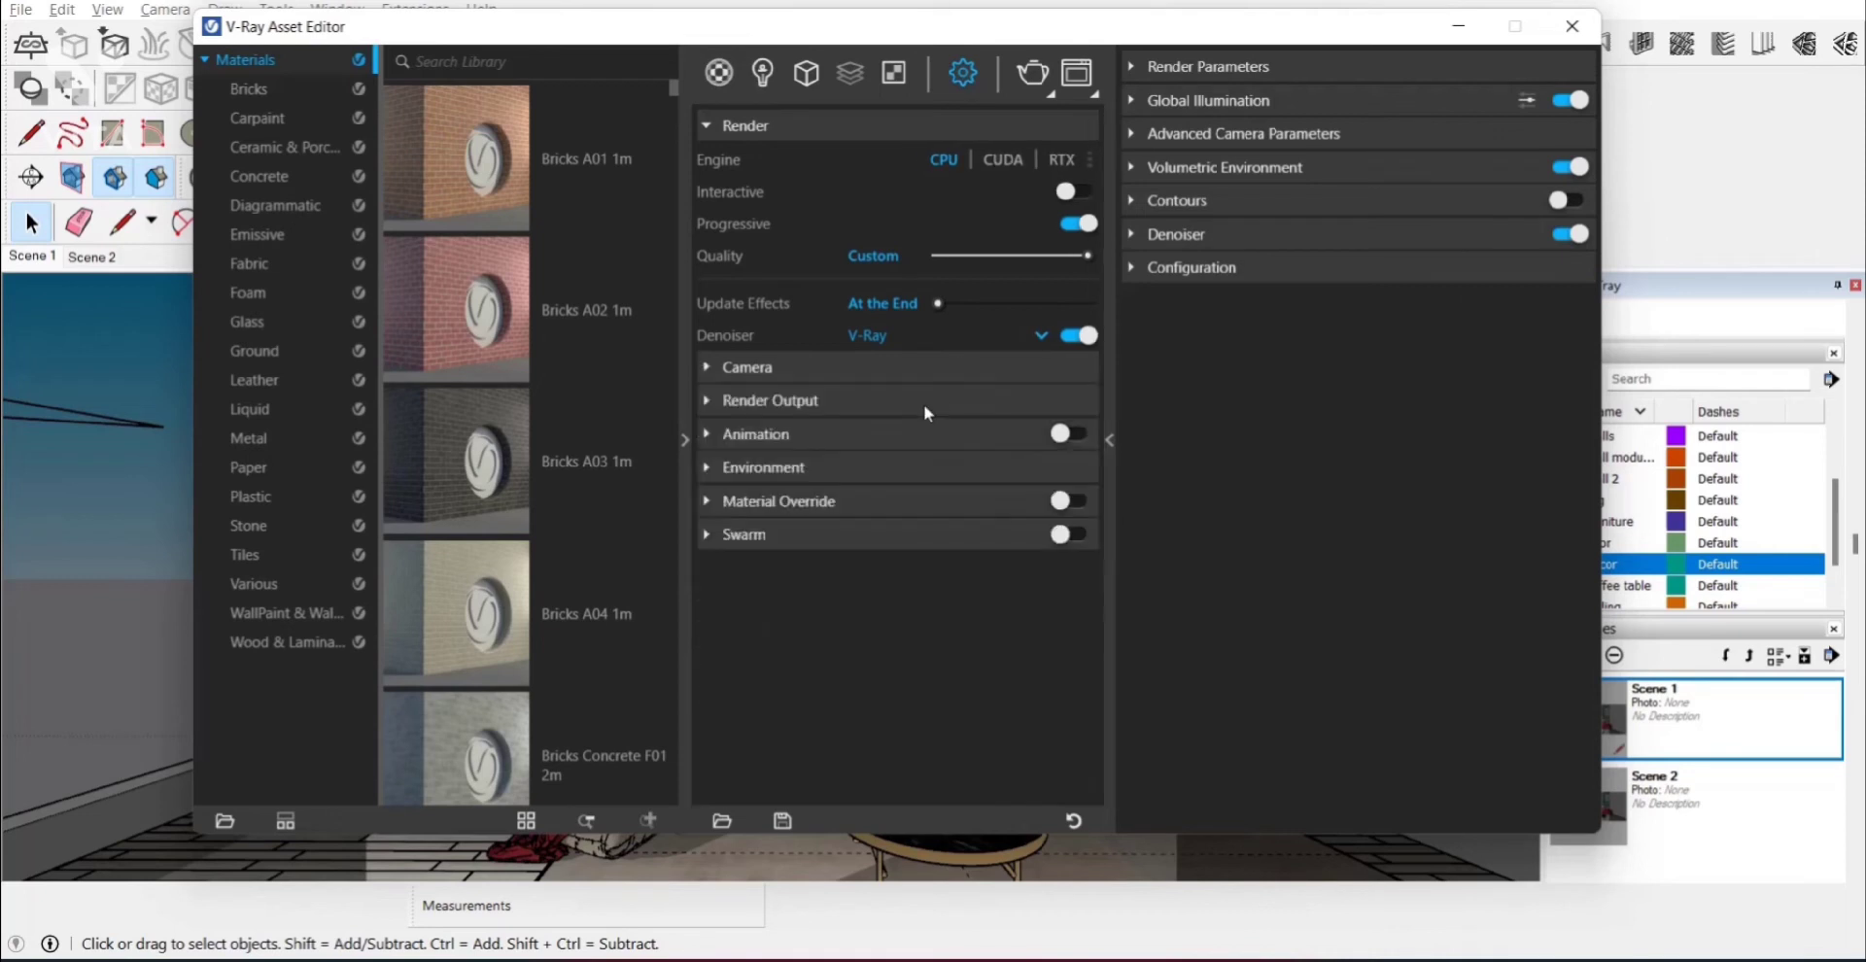
Step: Check the image width and height in the render output settings
left_click(923, 401)
left_click_drag(904, 468, 840, 462)
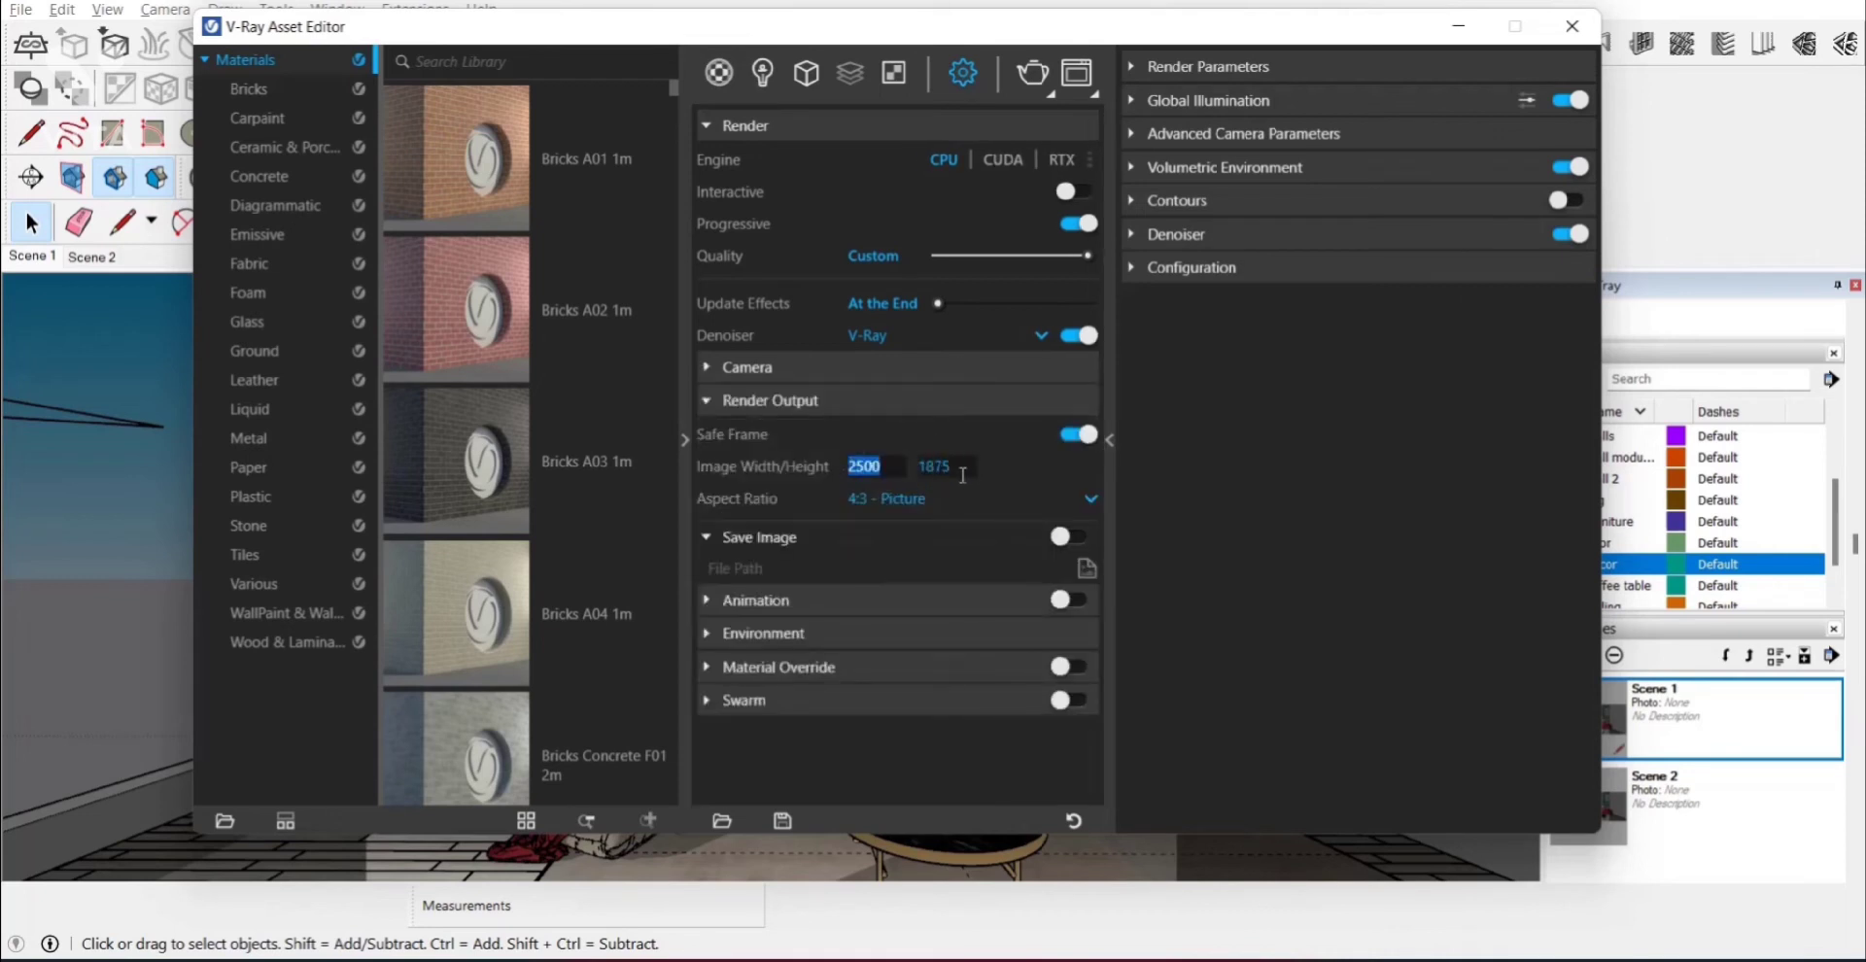
left_click_drag(963, 472, 896, 458)
left_click(941, 398)
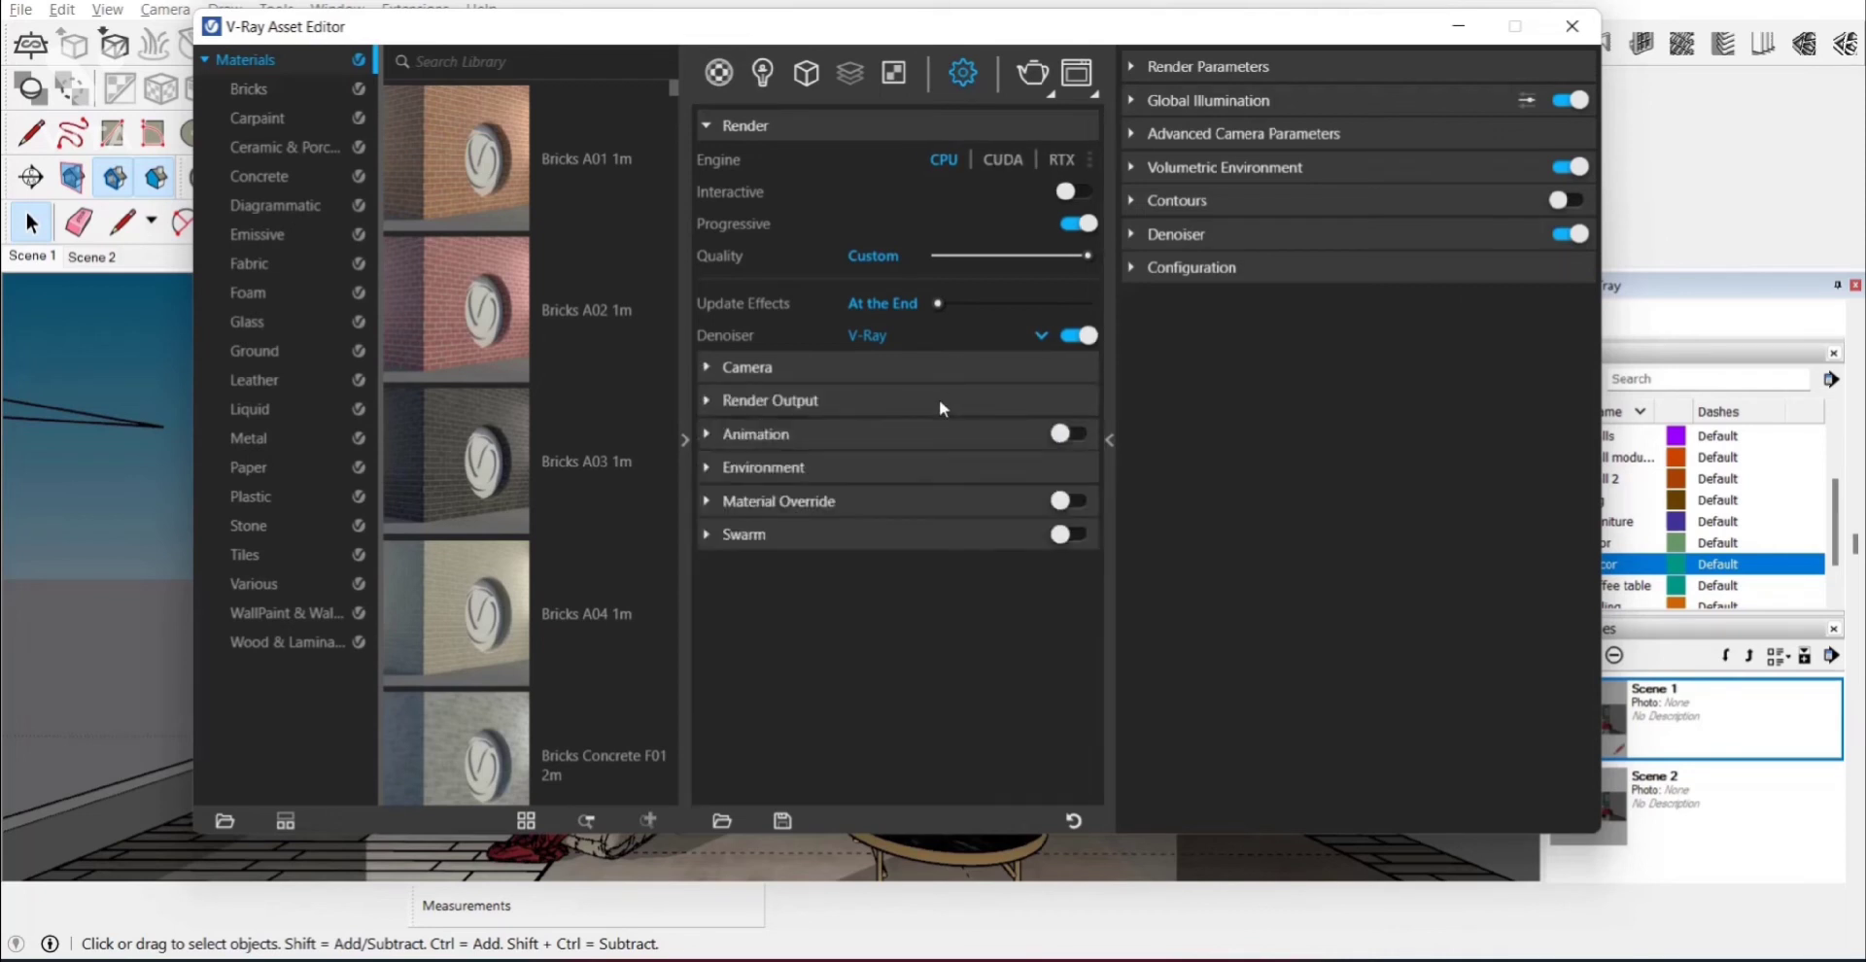
Step: Review the global illumination primary and secondary rays and the advanced camera parameters
left_click(1257, 102)
left_click(1302, 168)
left_click(1306, 175)
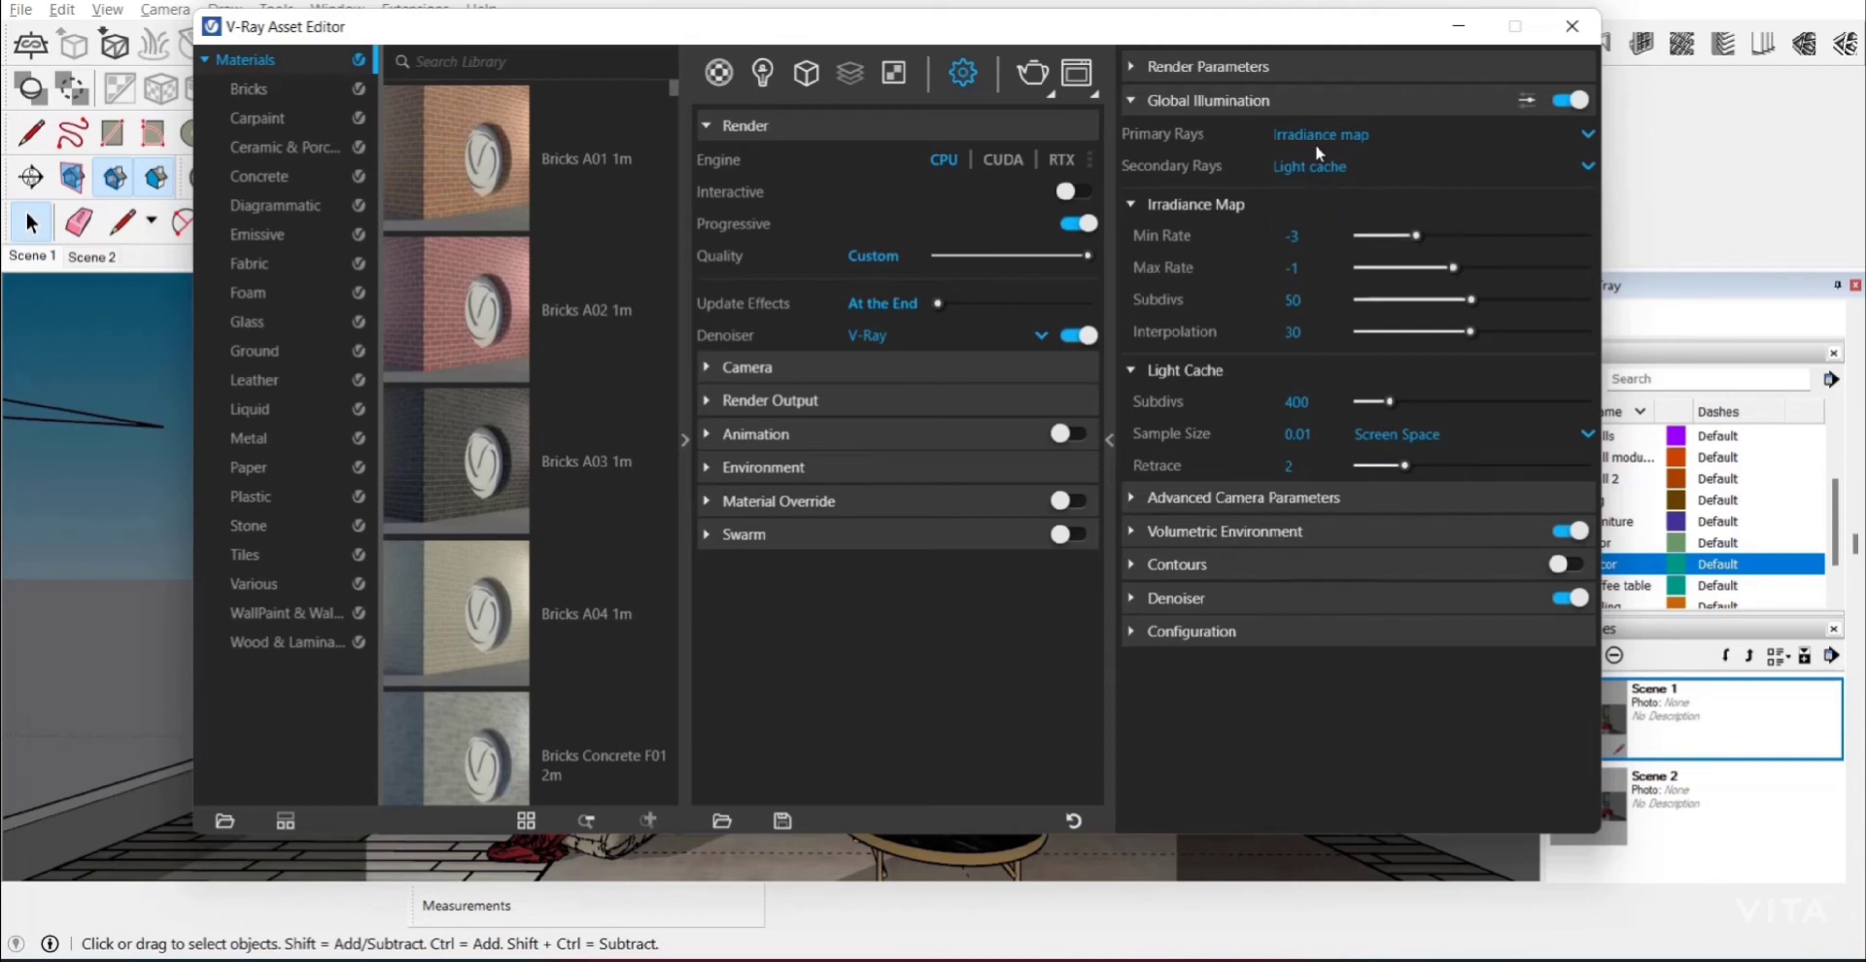
left_click(1232, 107)
left_click(1249, 138)
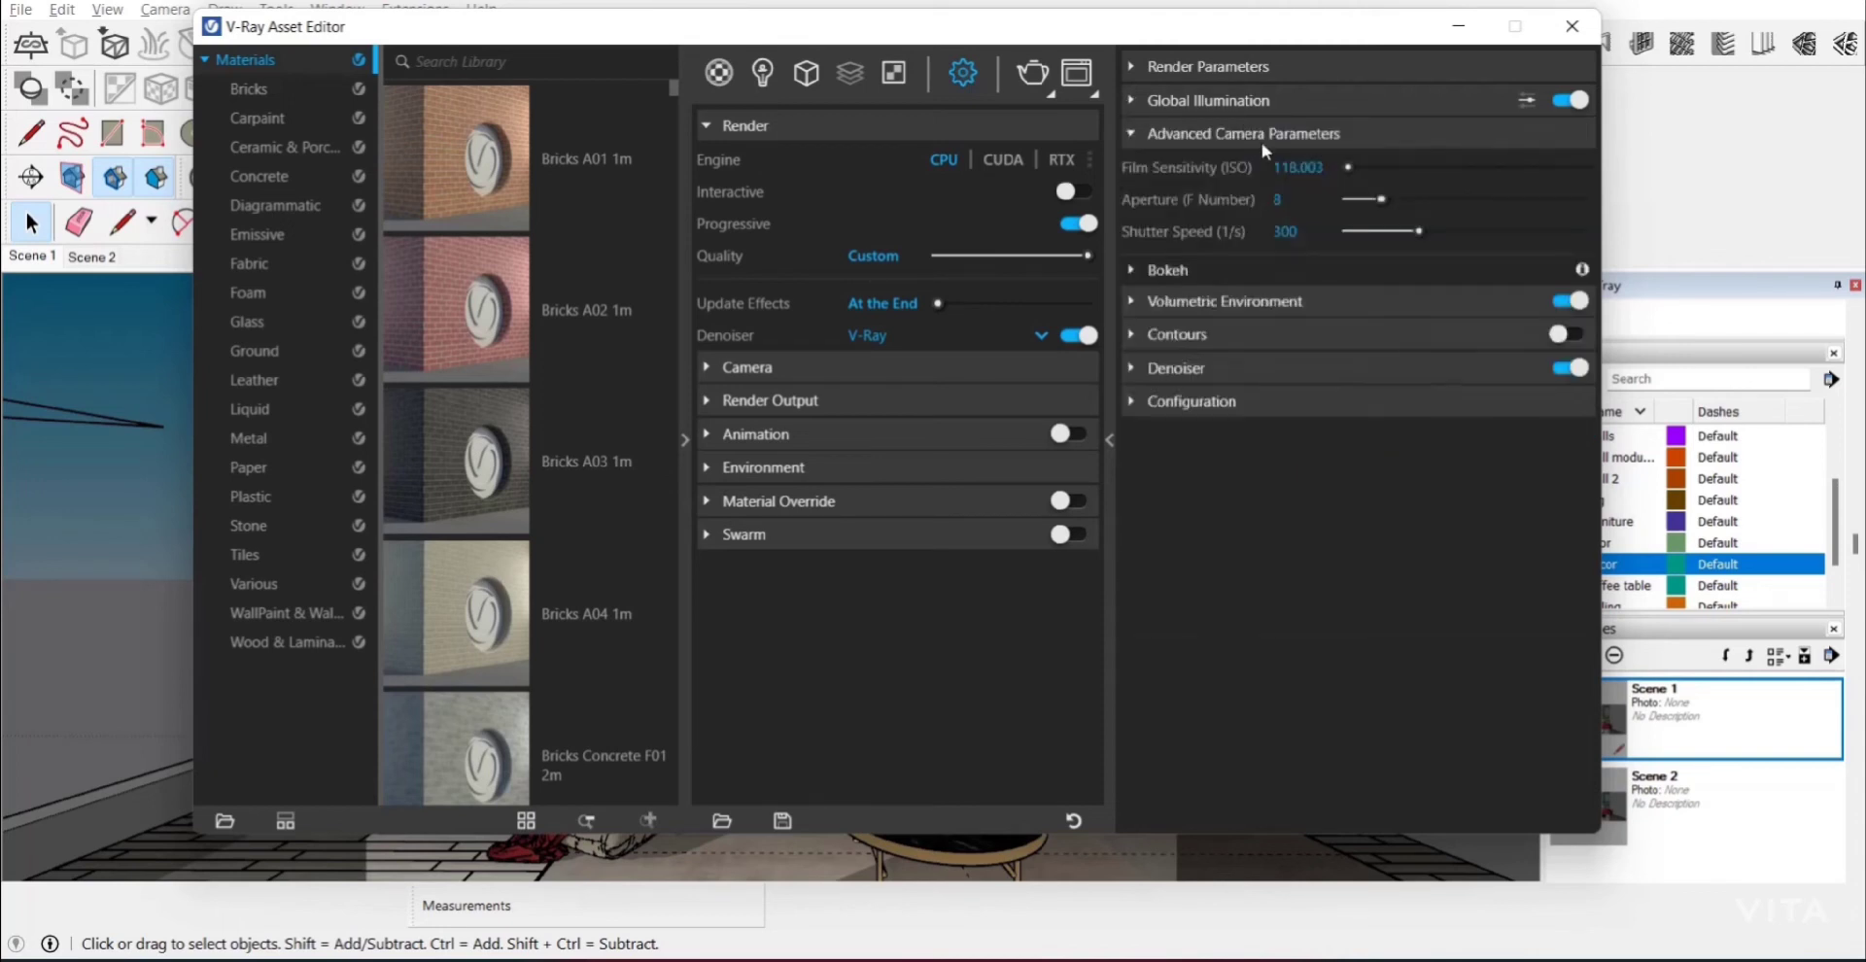
left_click(1303, 136)
Step: Review the volumetric environment settings, keeping Aerial Perspective as the type
left_click(1301, 168)
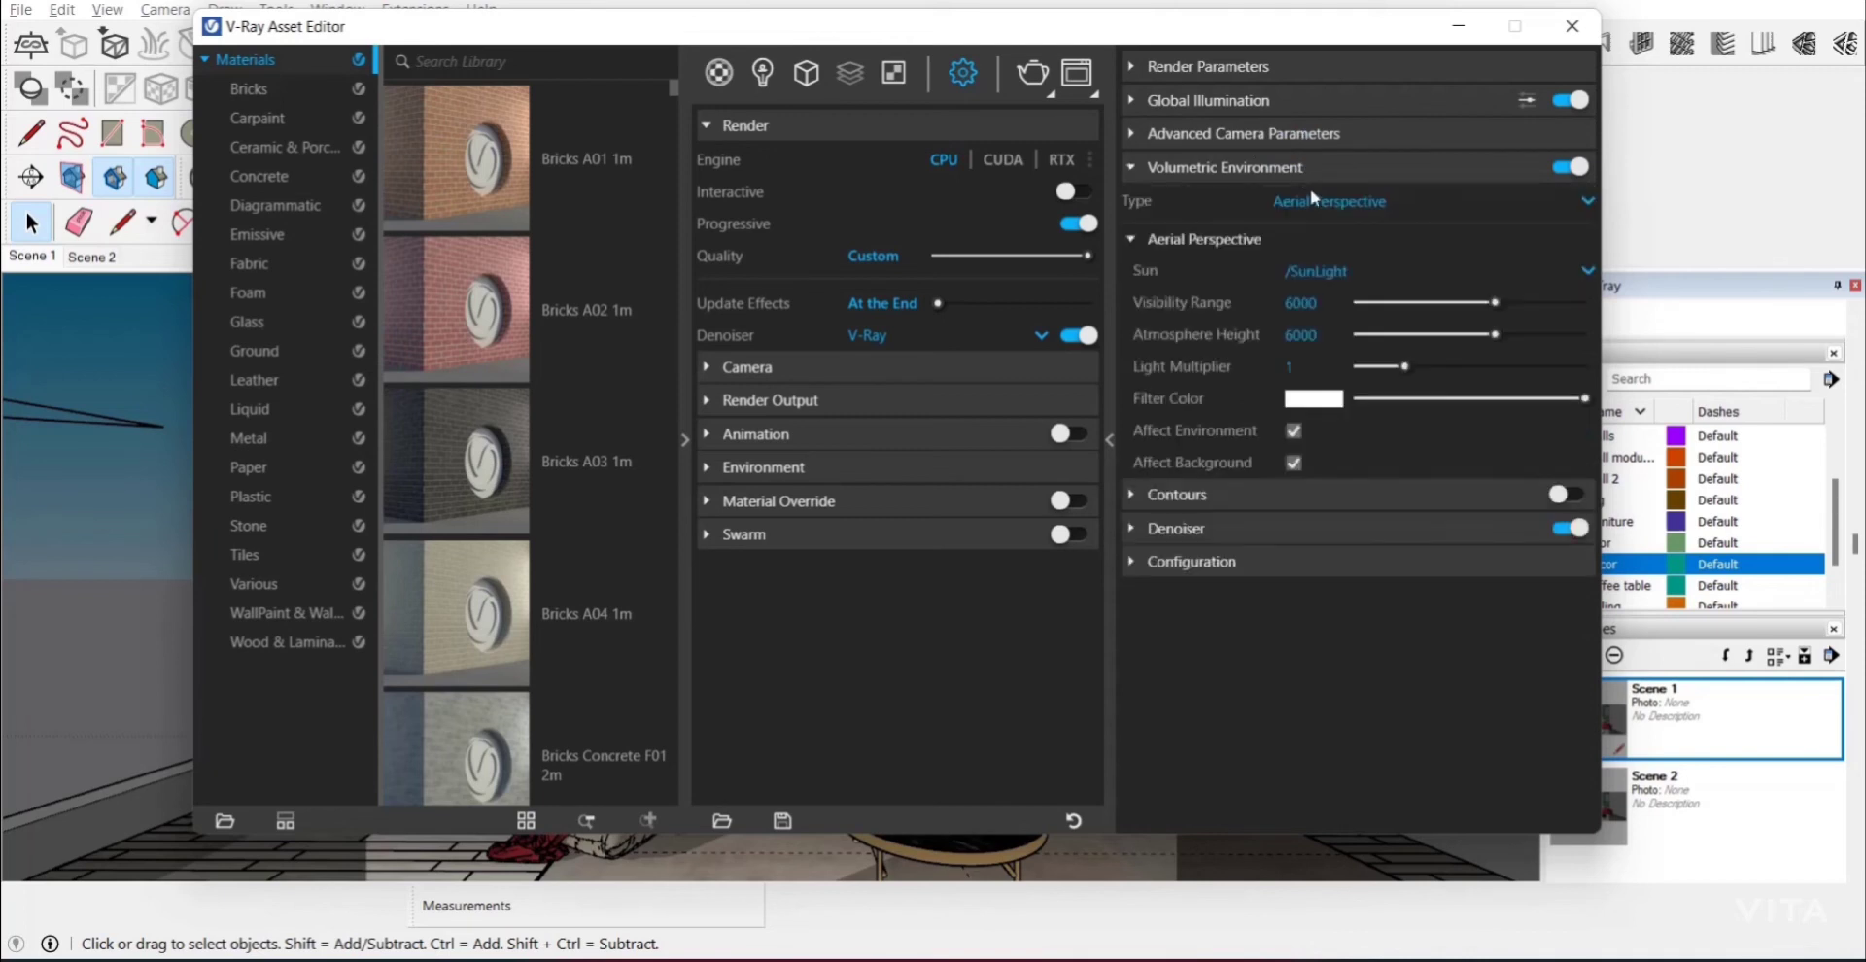
left_click(1351, 207)
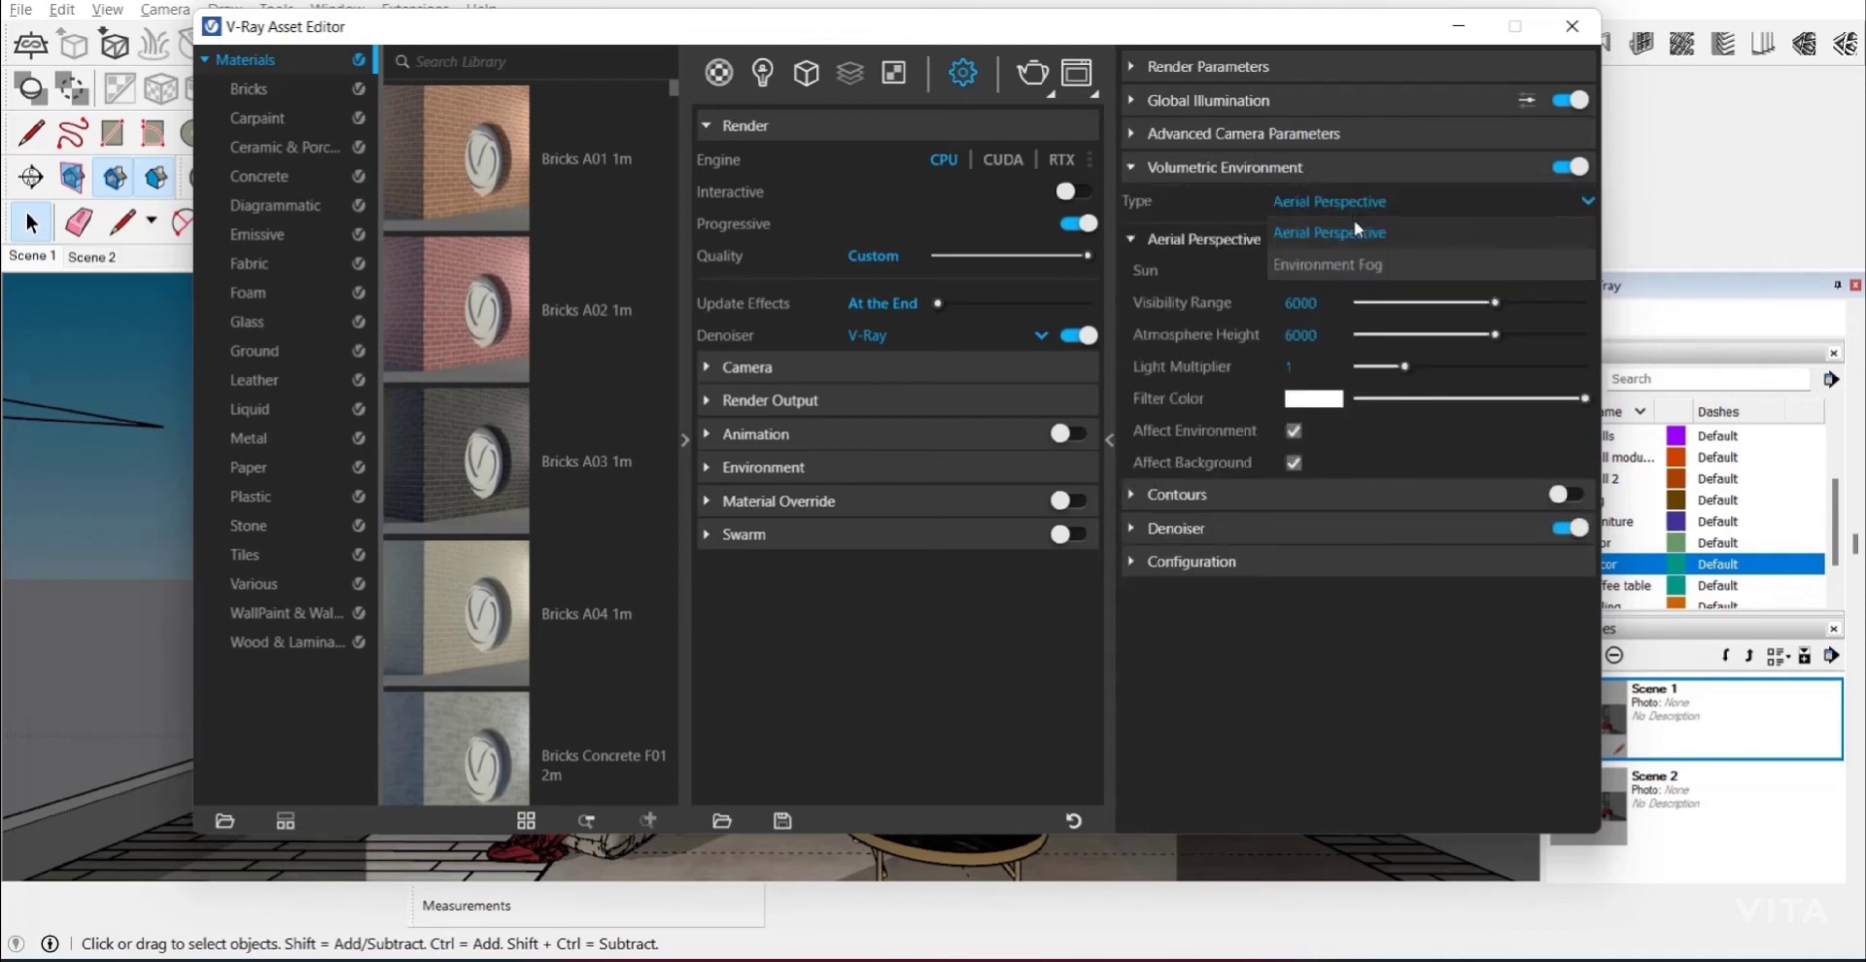
left_click(1354, 219)
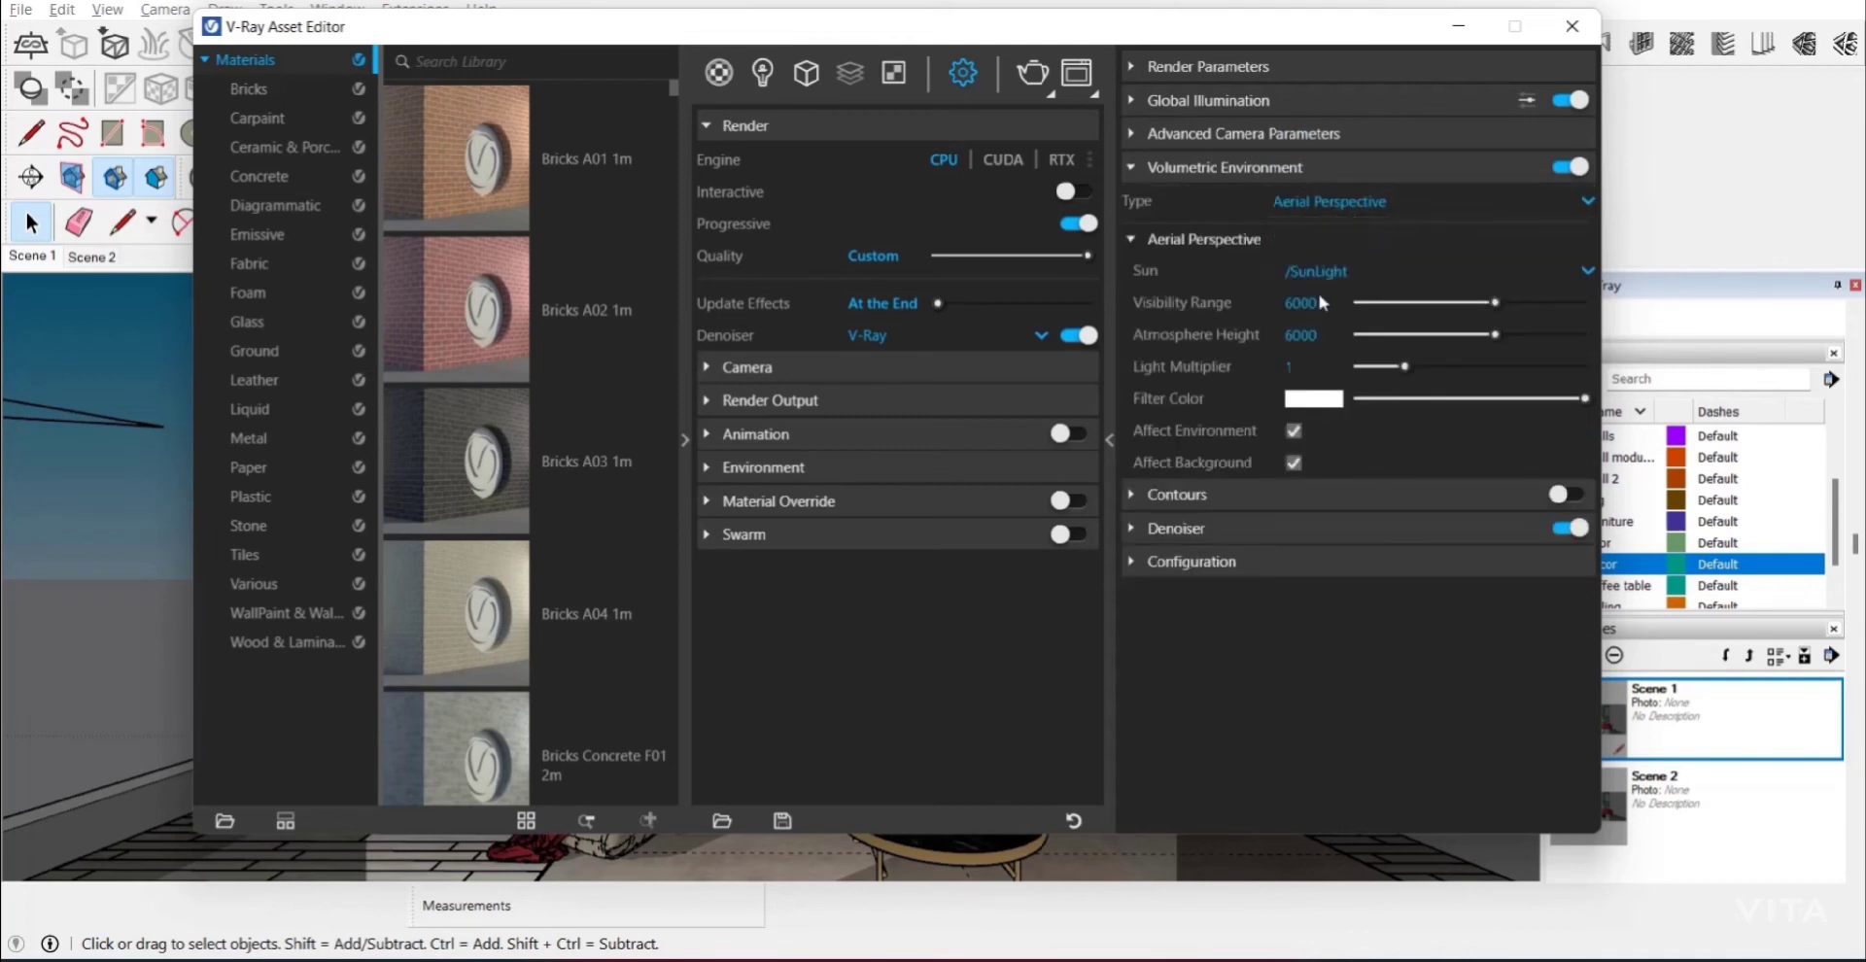
left_click(1273, 172)
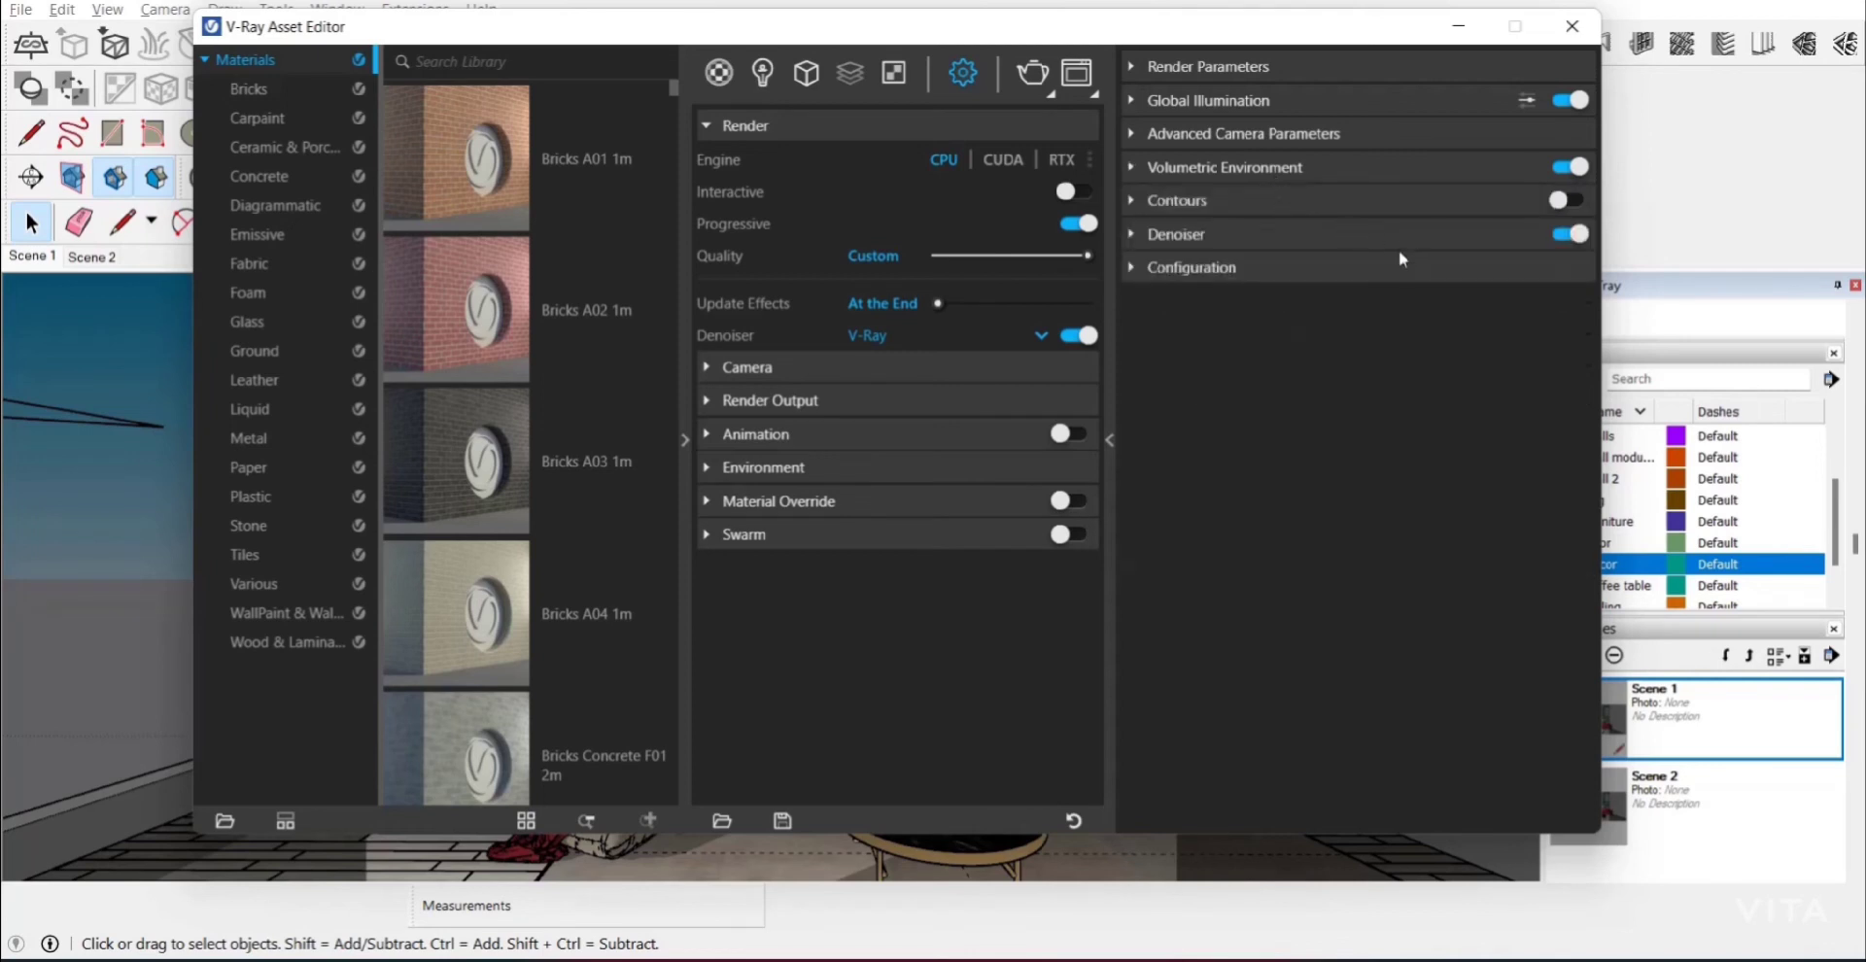
Step: Render the furnished room with V-Ray
left_click(1032, 72)
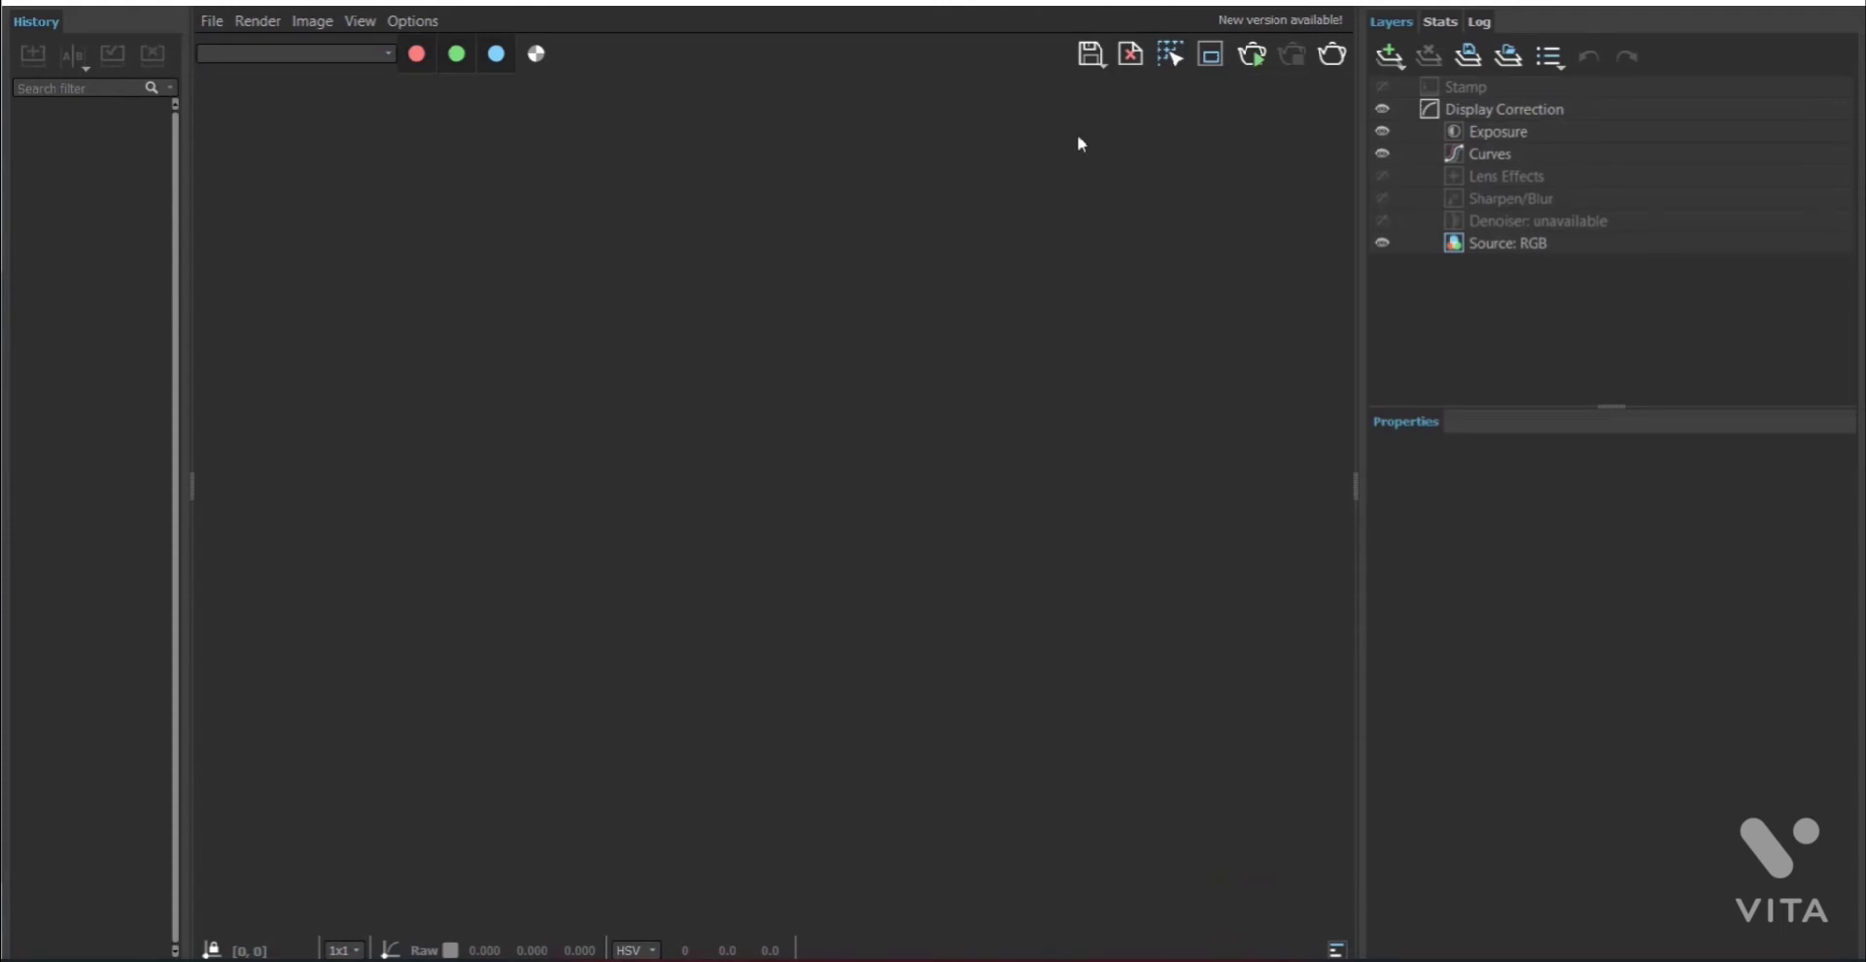